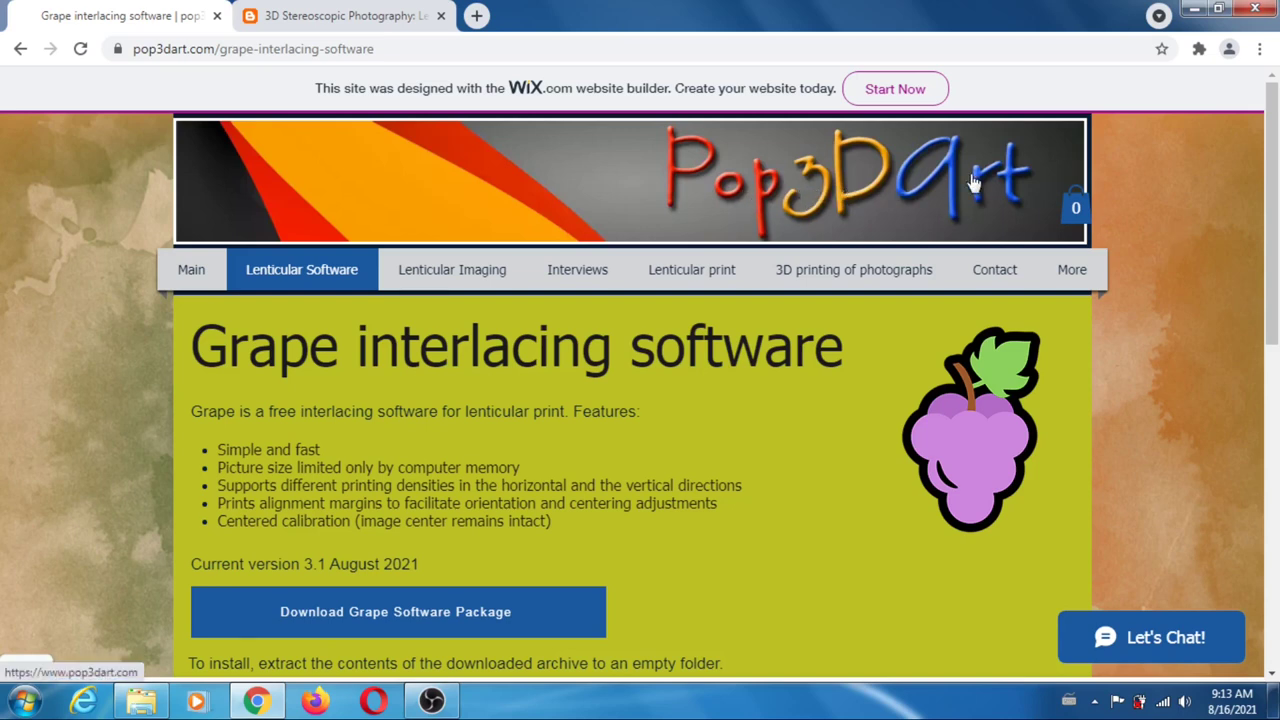
Step: Open the demo sequence folder inside the moon folder of moon-20210816T130340Z-001 in Downloads
{"action": "mouse_move", "coordinate": [853, 269]}
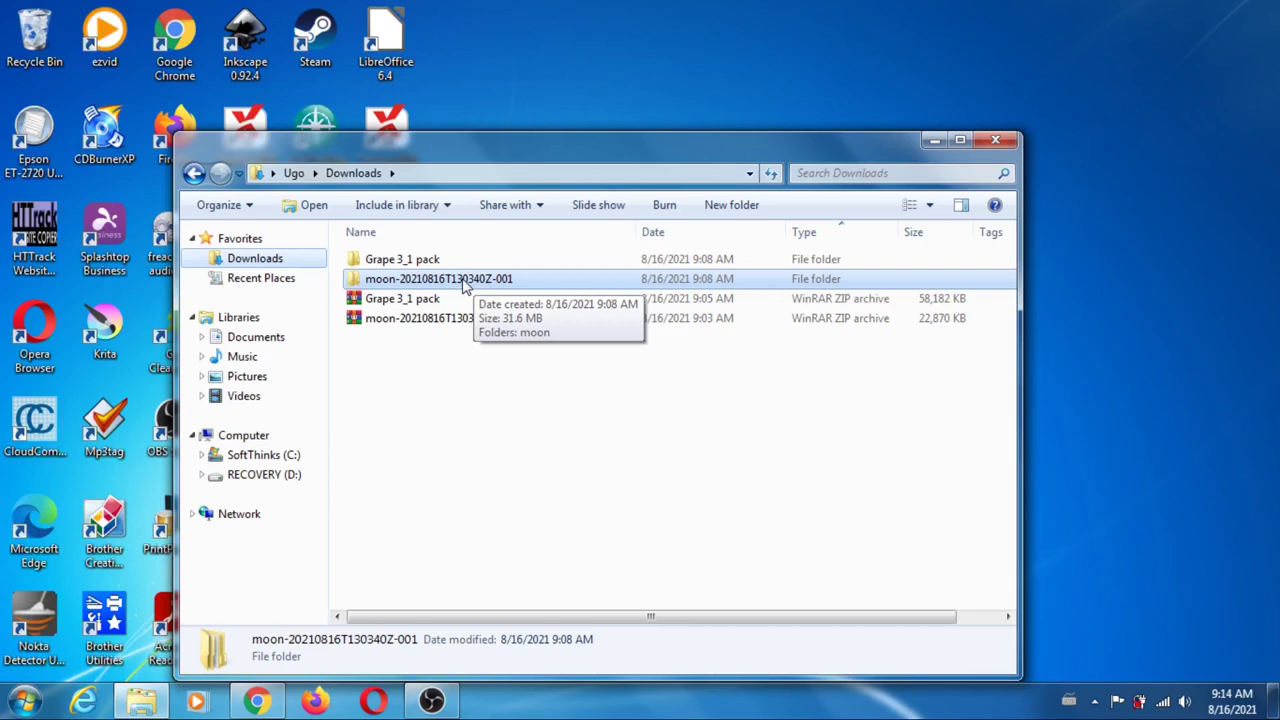
{"action": "double_click", "coordinate": [464, 287]}
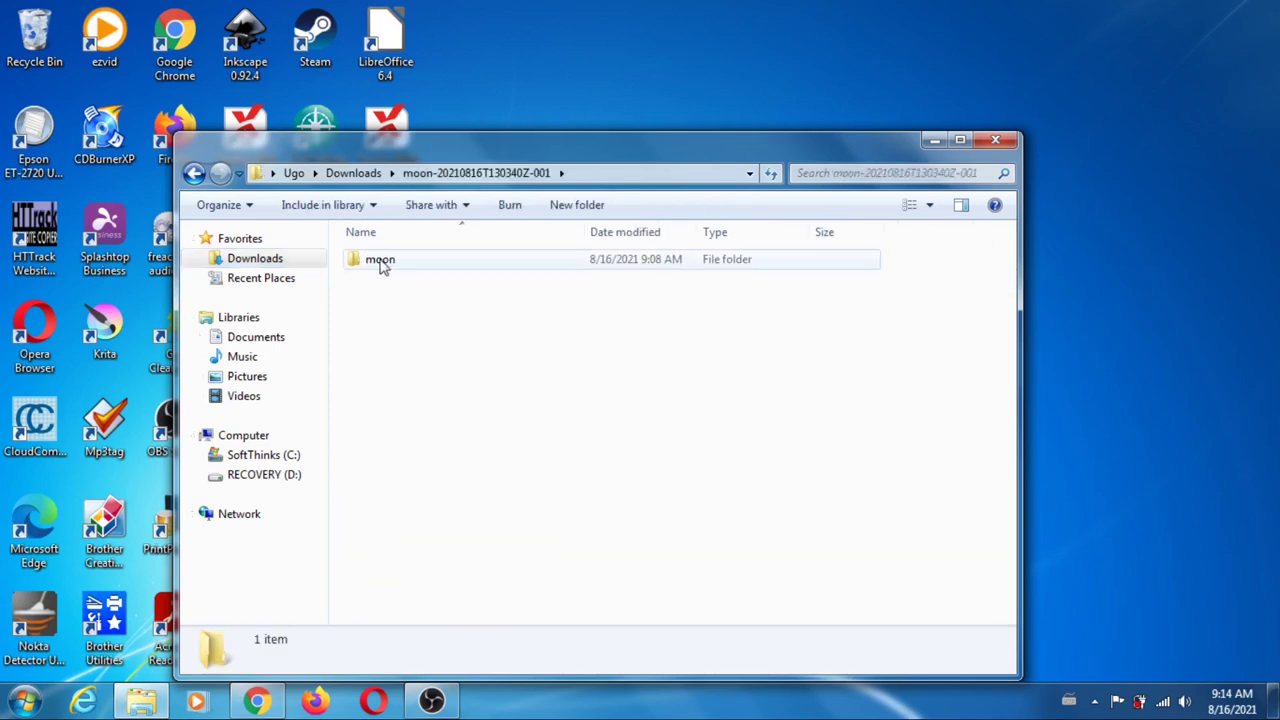
{"action": "double_click", "coordinate": [382, 265]}
{"action": "double_click", "coordinate": [424, 262]}
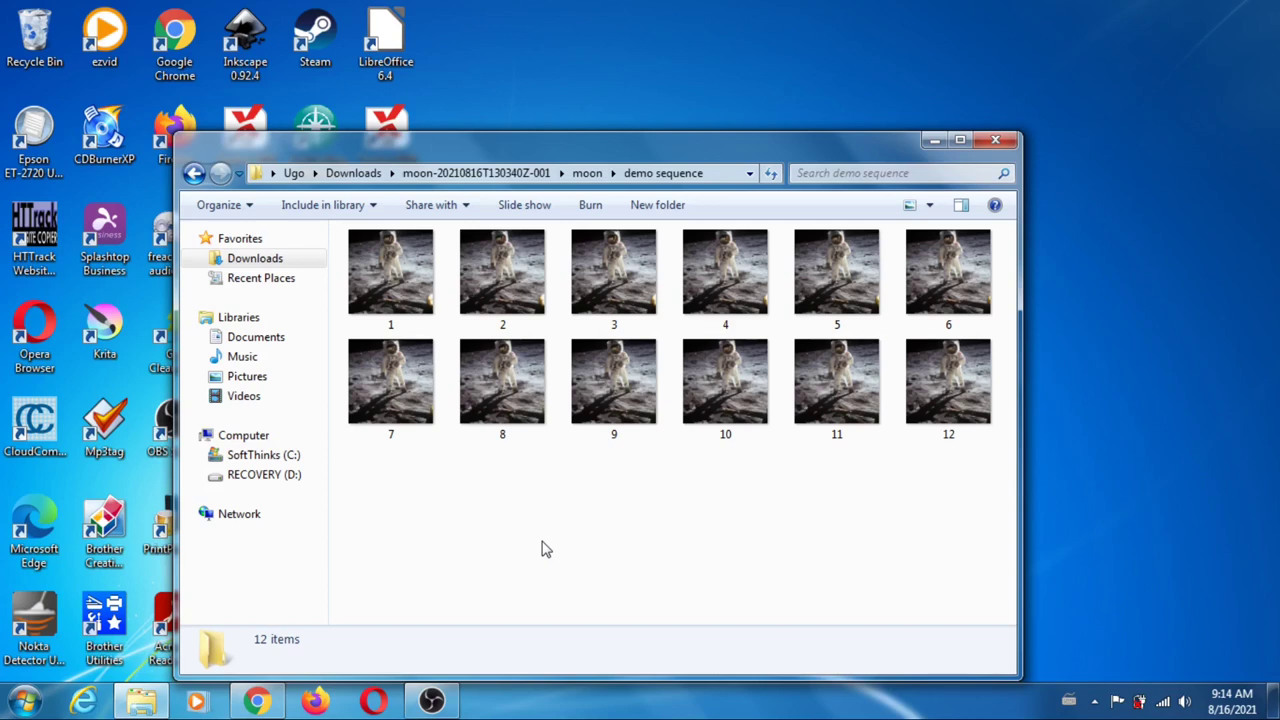
Step: View image 1 in Windows Photo Viewer, step through the sequence to image 12, and close the viewer
{"action": "right_click", "coordinate": [410, 280]}
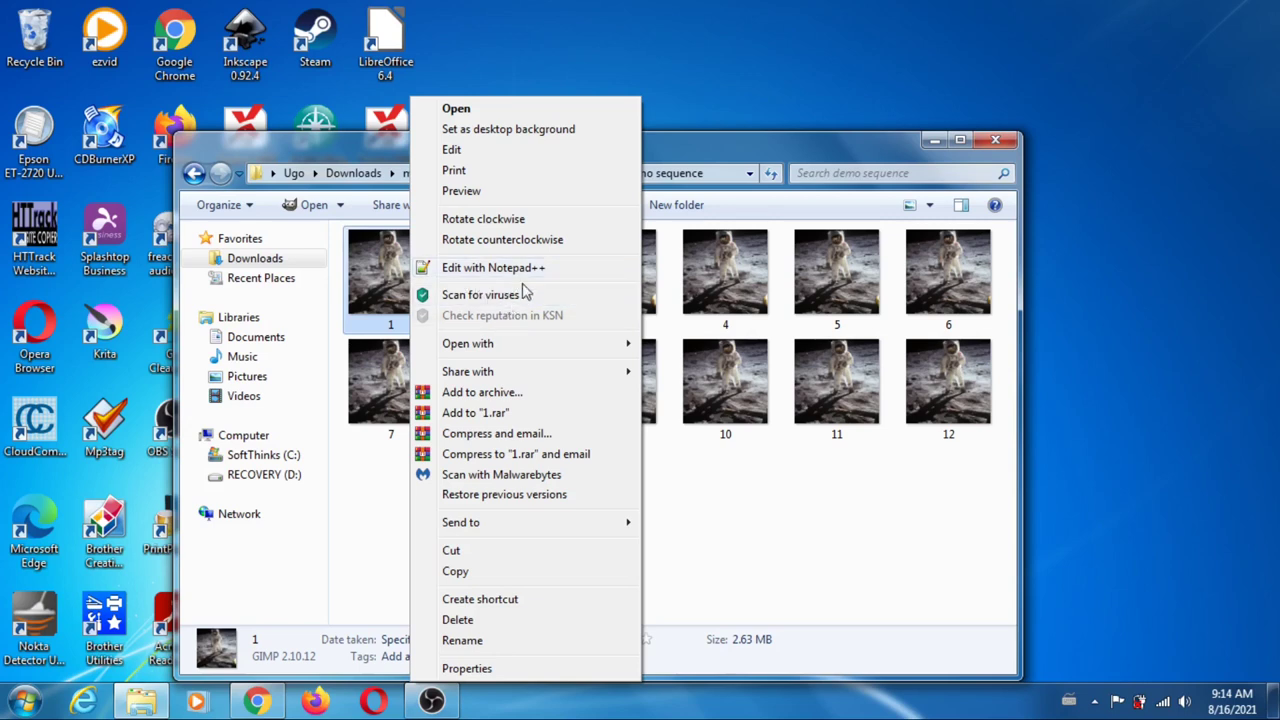
{"action": "mouse_move", "coordinate": [620, 345]}
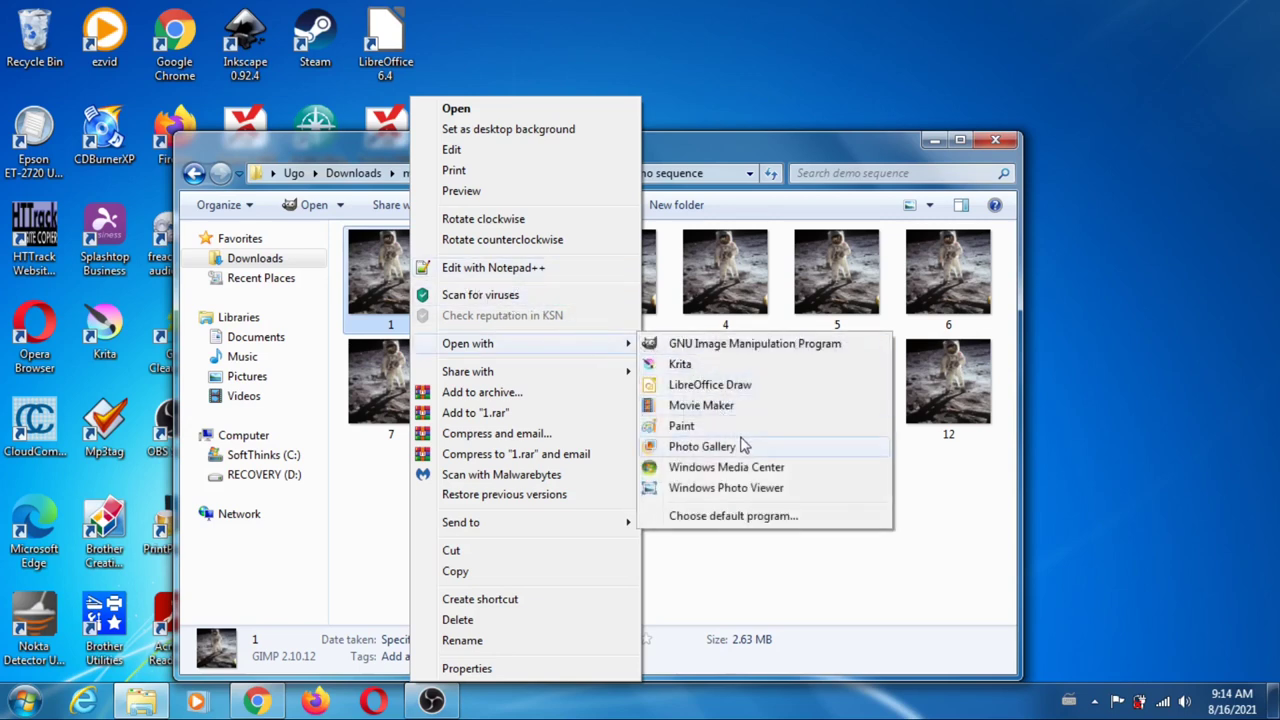
{"action": "left_click", "coordinate": [759, 488]}
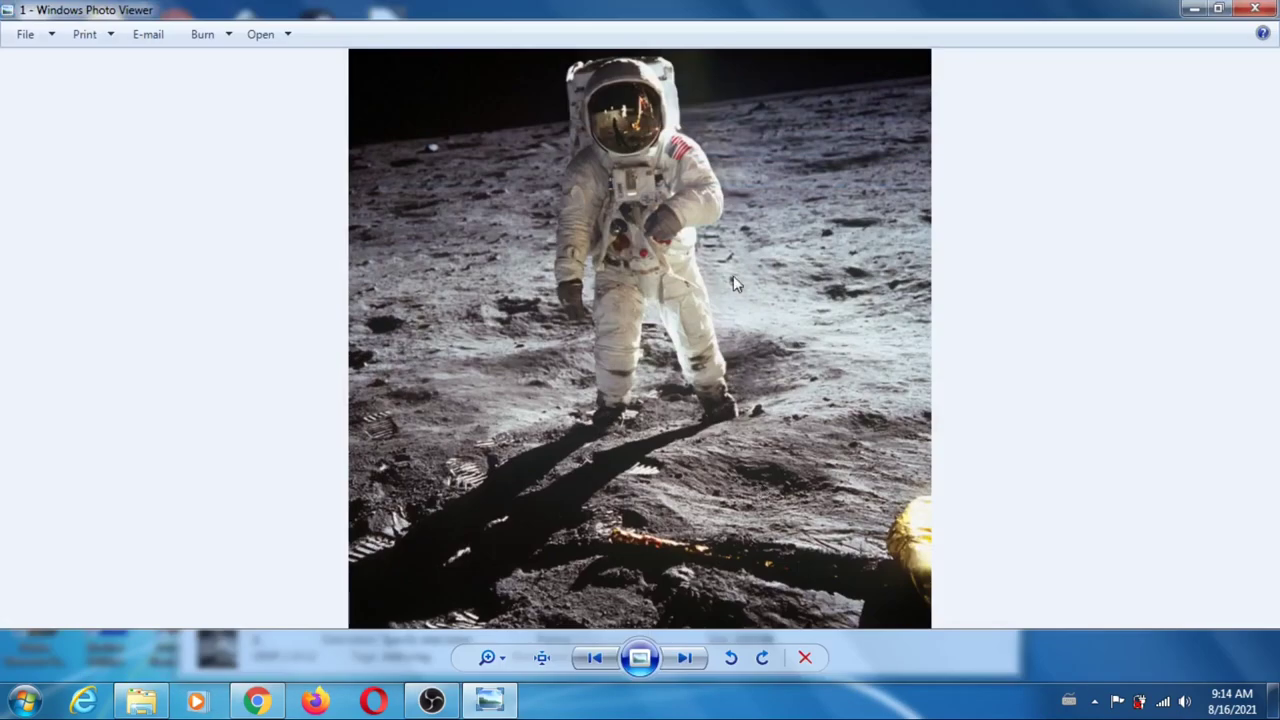
{"action": "key", "text": "Right"}
{"action": "key", "text": "Right"}
{"action": "key", "text": "Right"}
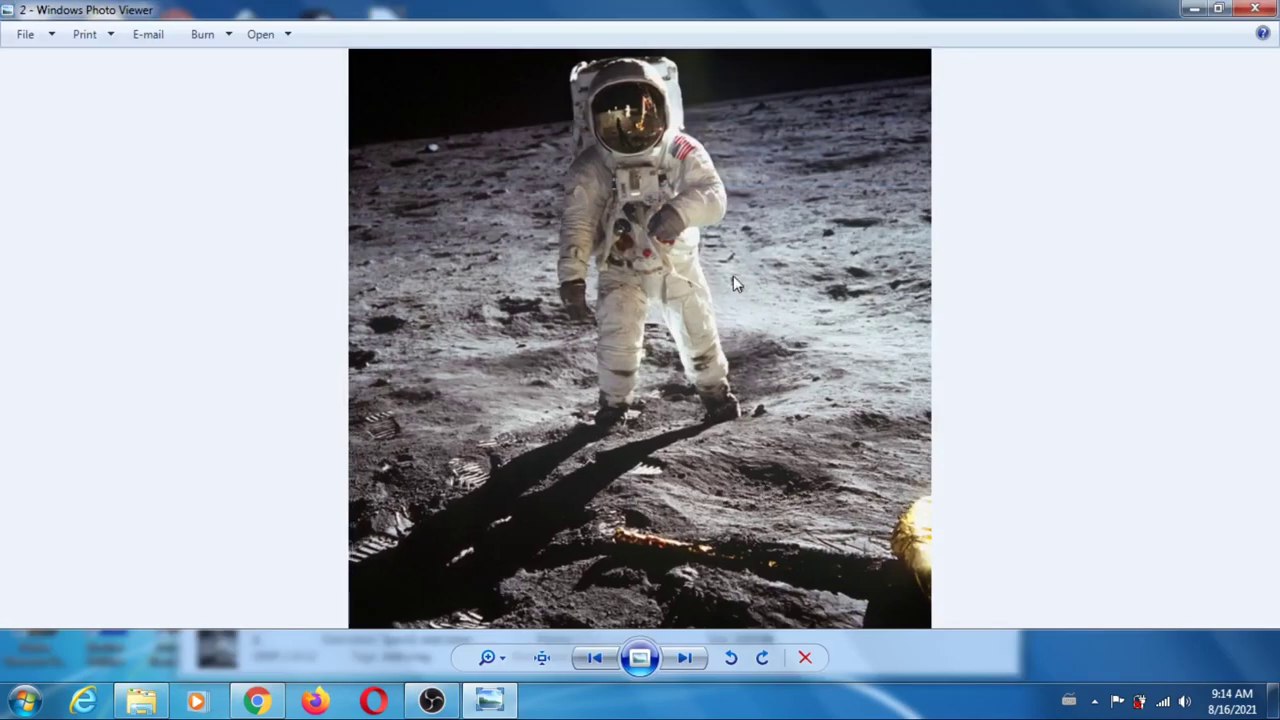
{"action": "key", "text": "Right"}
{"action": "key", "text": "Right"}
{"action": "key", "text": "Right"}
{"action": "key", "text": "Right"}
{"action": "key", "text": "Right"}
{"action": "key", "text": "Right"}
{"action": "key", "text": "Right"}
{"action": "key", "text": "Right"}
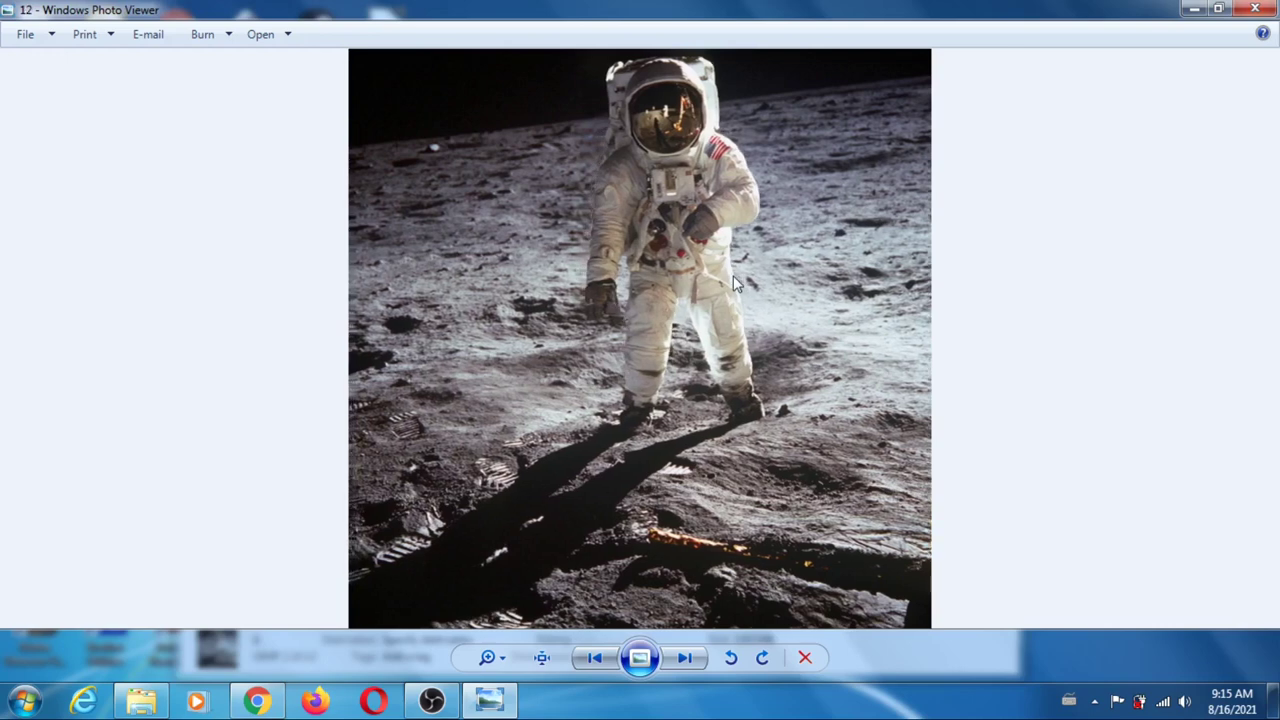
{"action": "left_click", "coordinate": [1258, 9]}
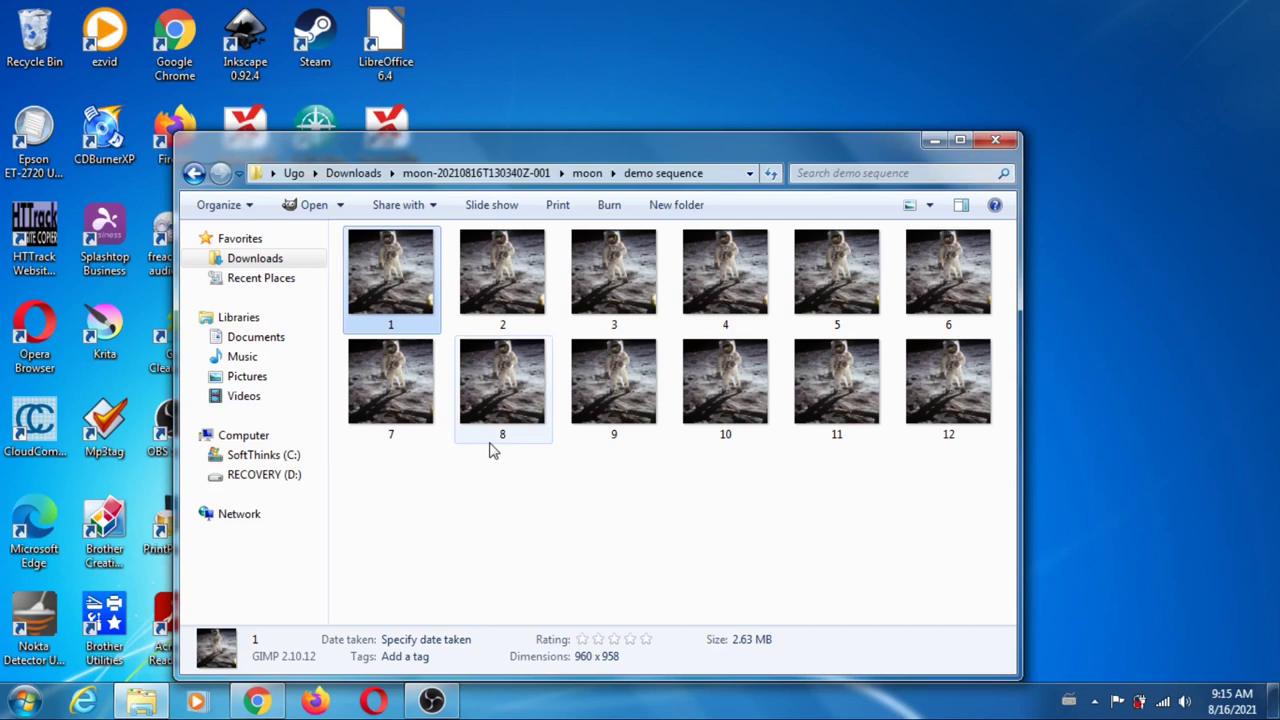
Step: Launch grape from the Grape 3_1 pack folder in Downloads and skip opening an existing job file
{"action": "mouse_move", "coordinate": [490, 450]}
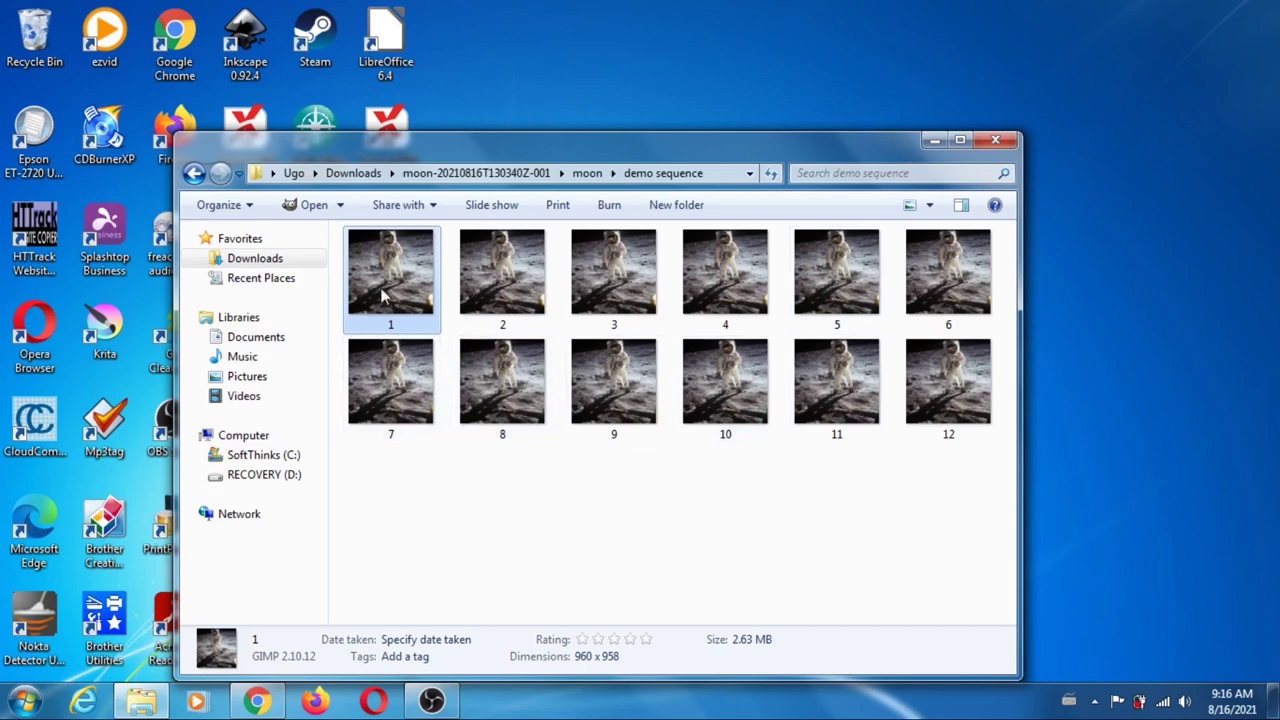
{"action": "left_click", "coordinate": [366, 180]}
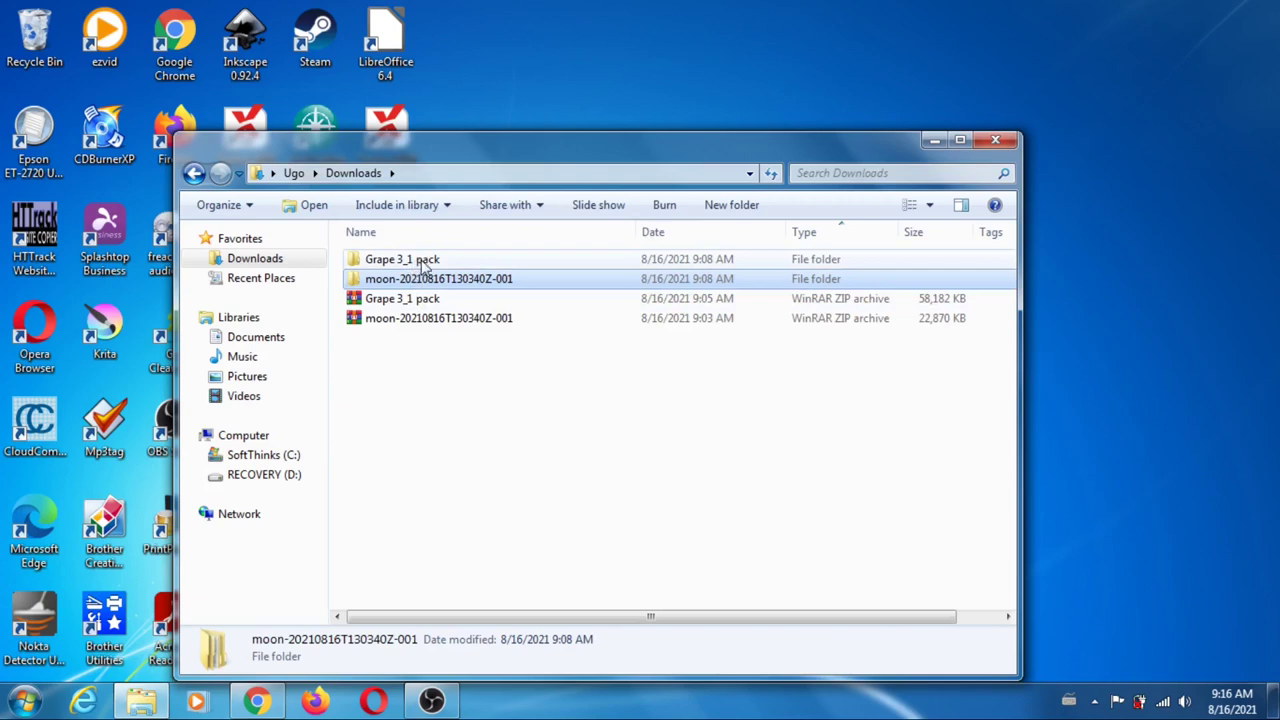
{"action": "double_click", "coordinate": [395, 260]}
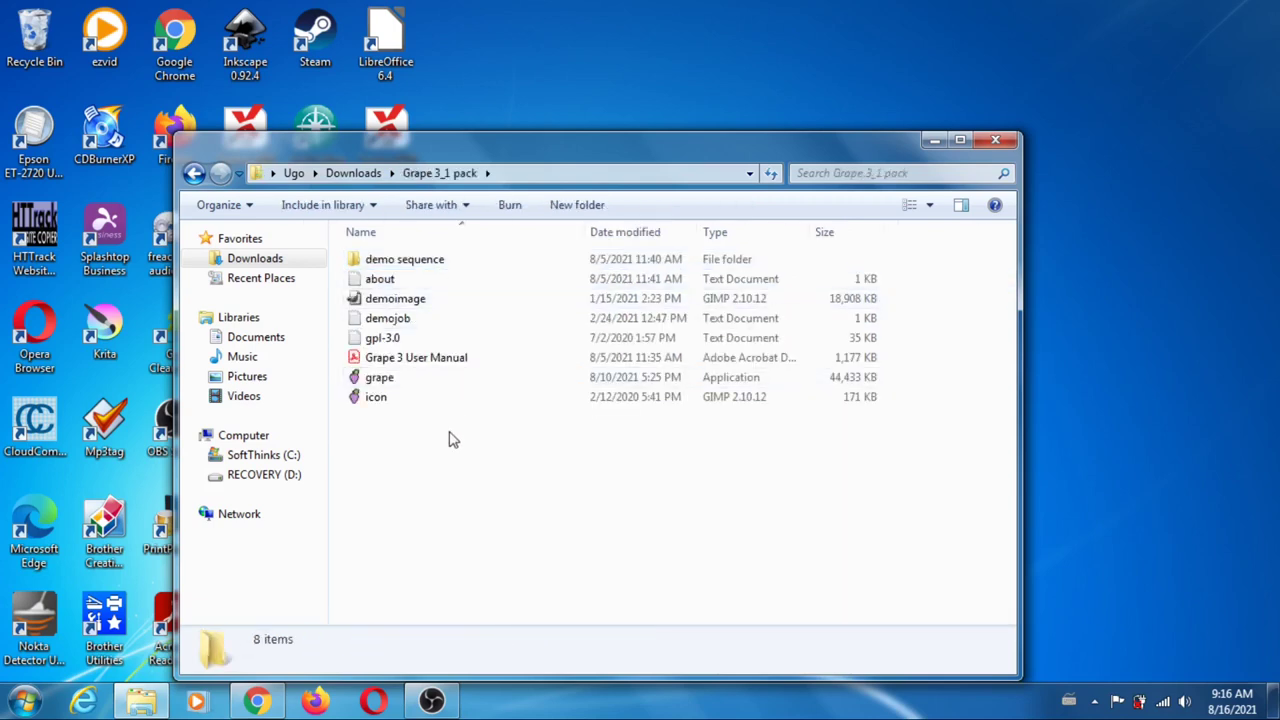
{"action": "double_click", "coordinate": [389, 387]}
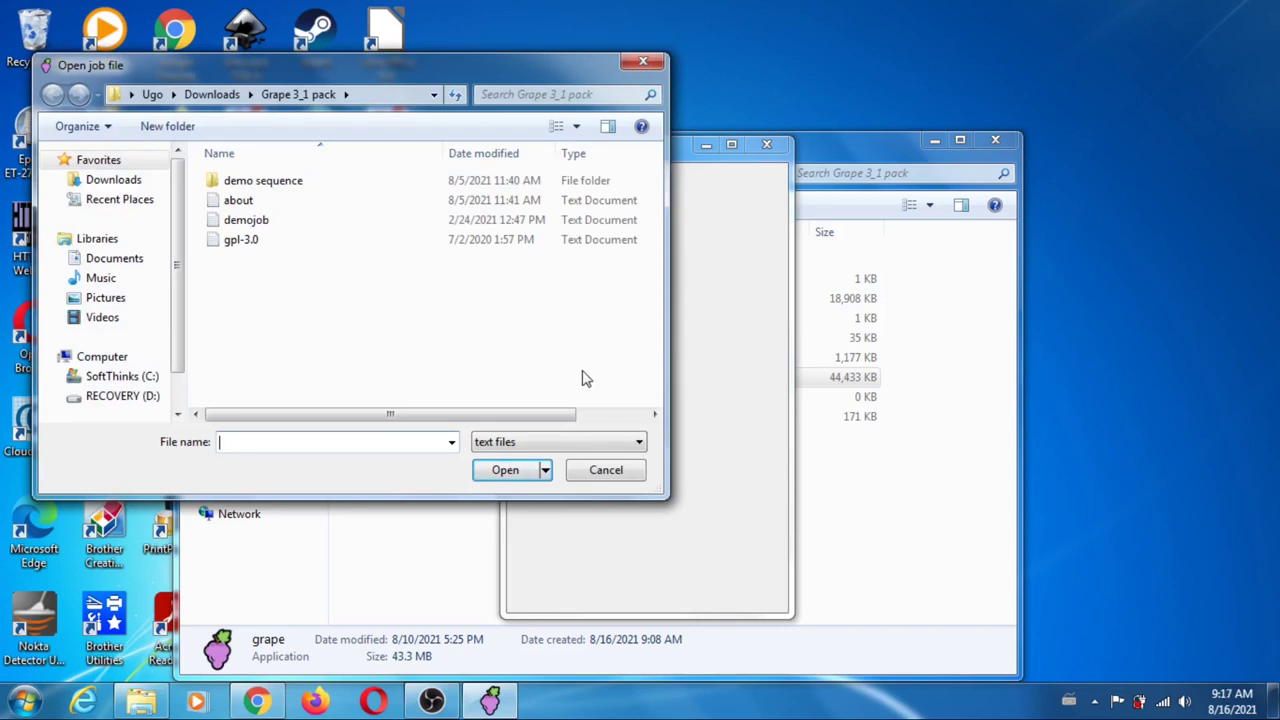
{"action": "left_click", "coordinate": [605, 471]}
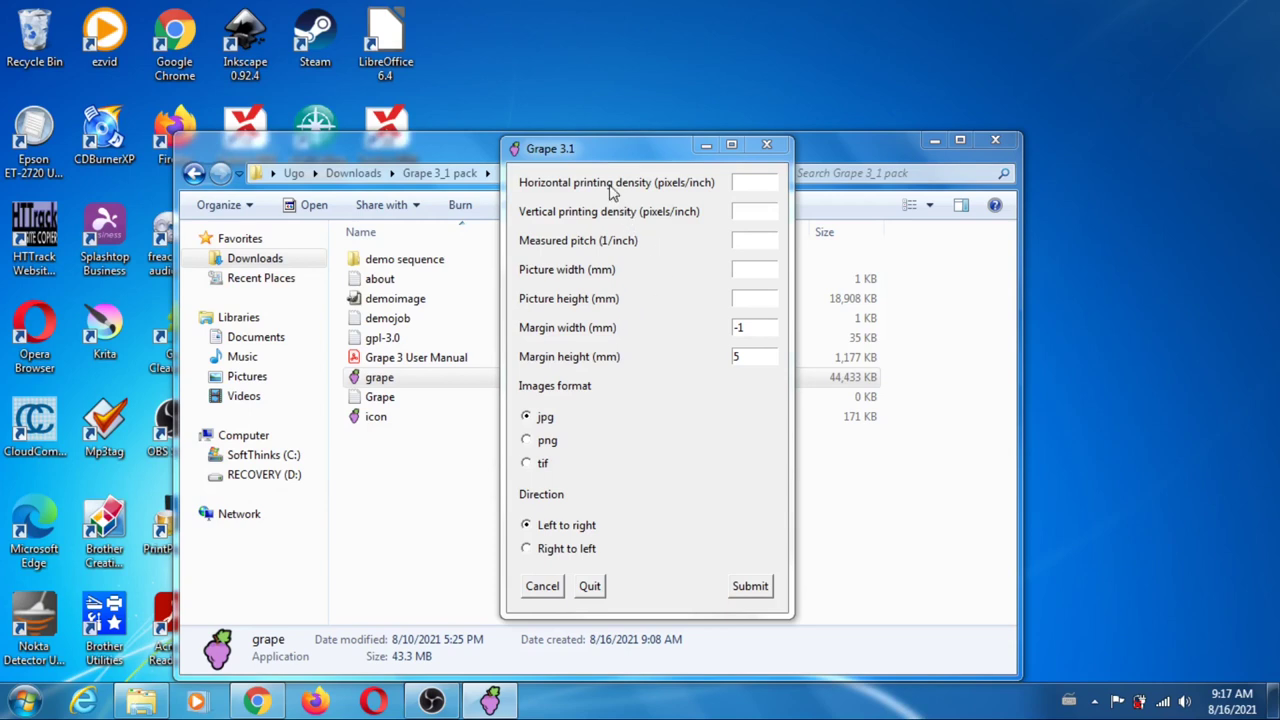
Step: Set the horizontal and vertical printing densities to 720 pixels/inch and the measured pitch to 60.12 per inch
{"action": "left_click", "coordinate": [746, 182]}
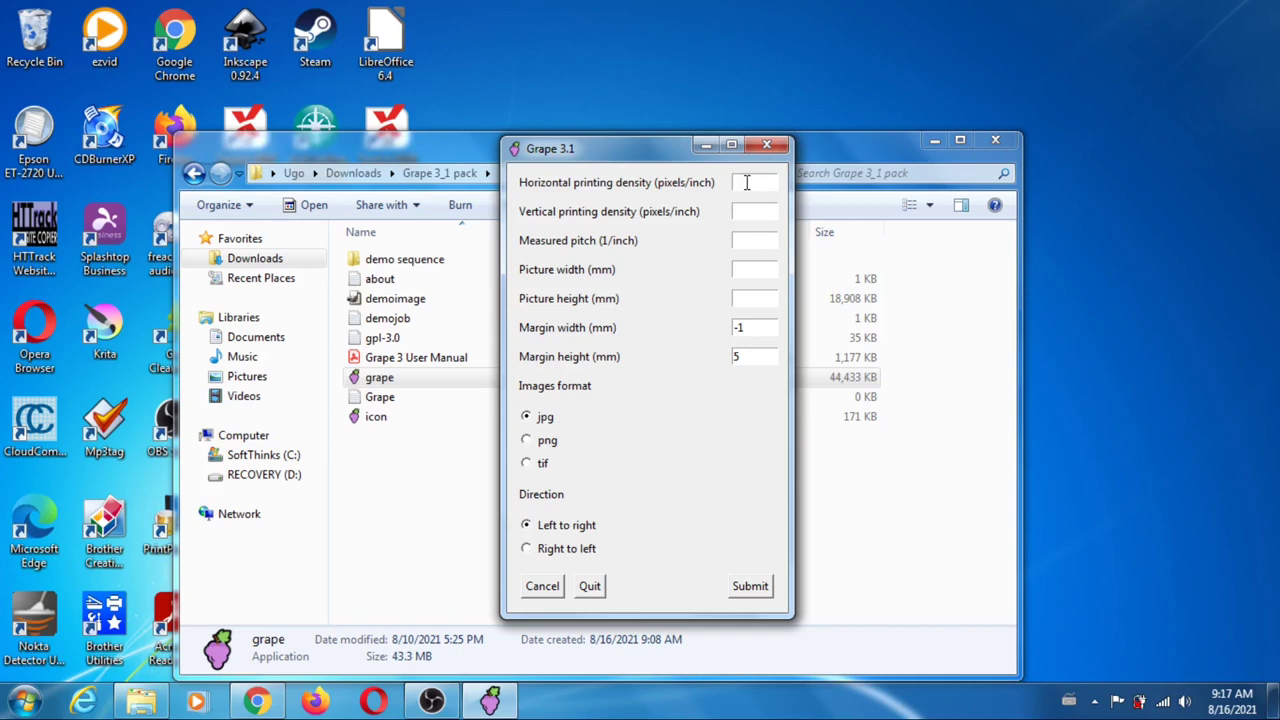
{"action": "type", "text": "720"}
{"action": "left_click", "coordinate": [755, 208]}
{"action": "type", "text": "720"}
{"action": "left_click", "coordinate": [758, 240]}
{"action": "type", "text": "60.12"}
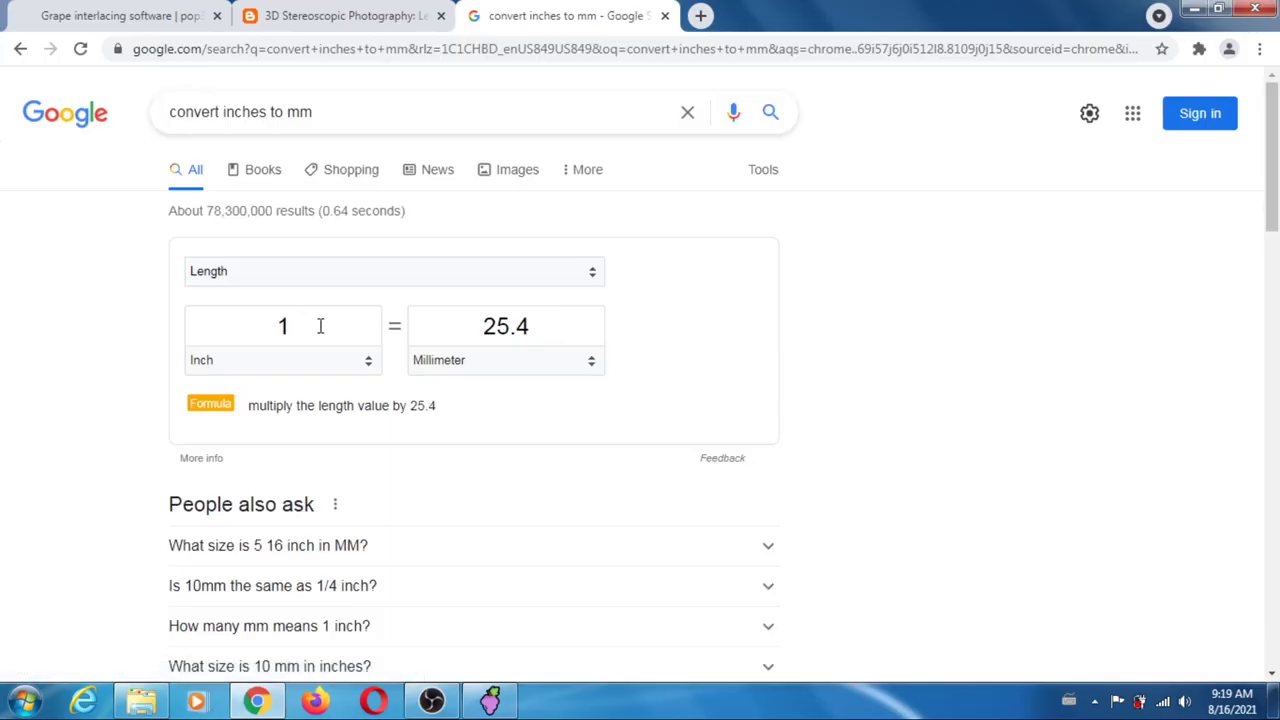
Step: Convert 6 inches to millimetres in Google's unit converter and enter 152.4 as the picture width in Grape
{"action": "double_click", "coordinate": [320, 326]}
{"action": "type", "text": "6"}
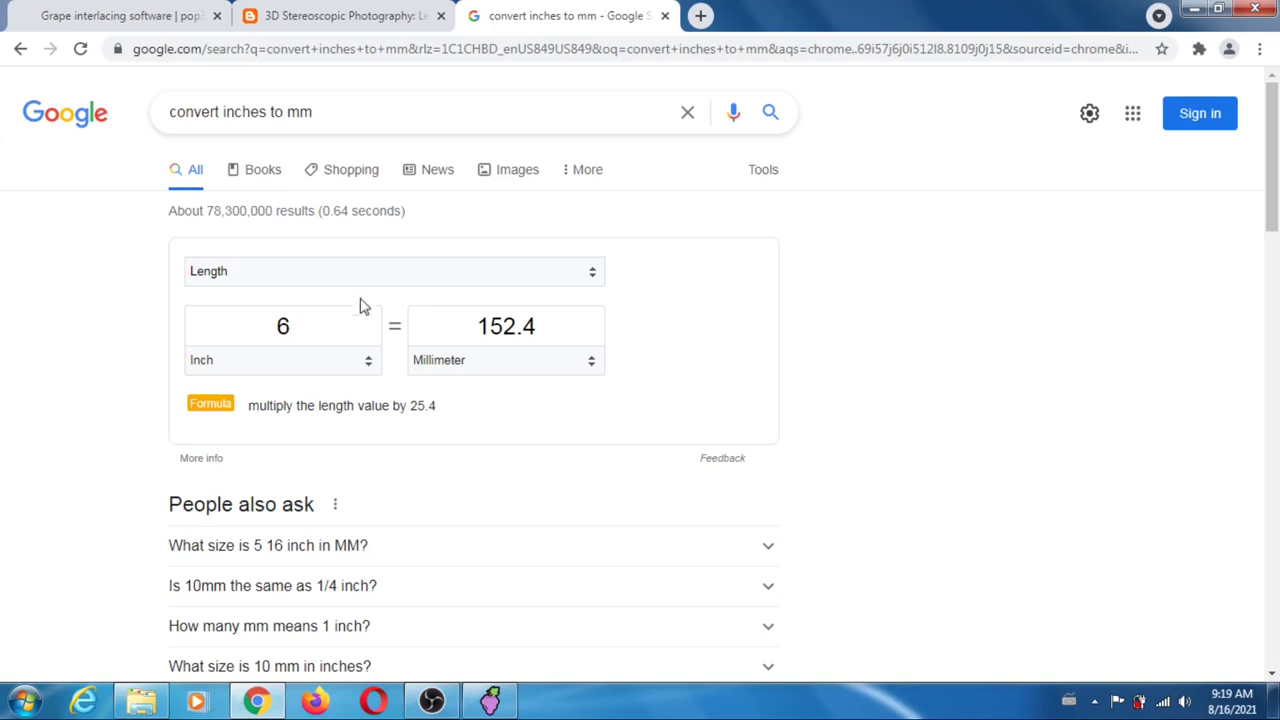
{"action": "left_click_drag", "start_coordinate": [476, 326], "coordinate": [537, 327]}
{"action": "key", "text": "ctrl+c"}
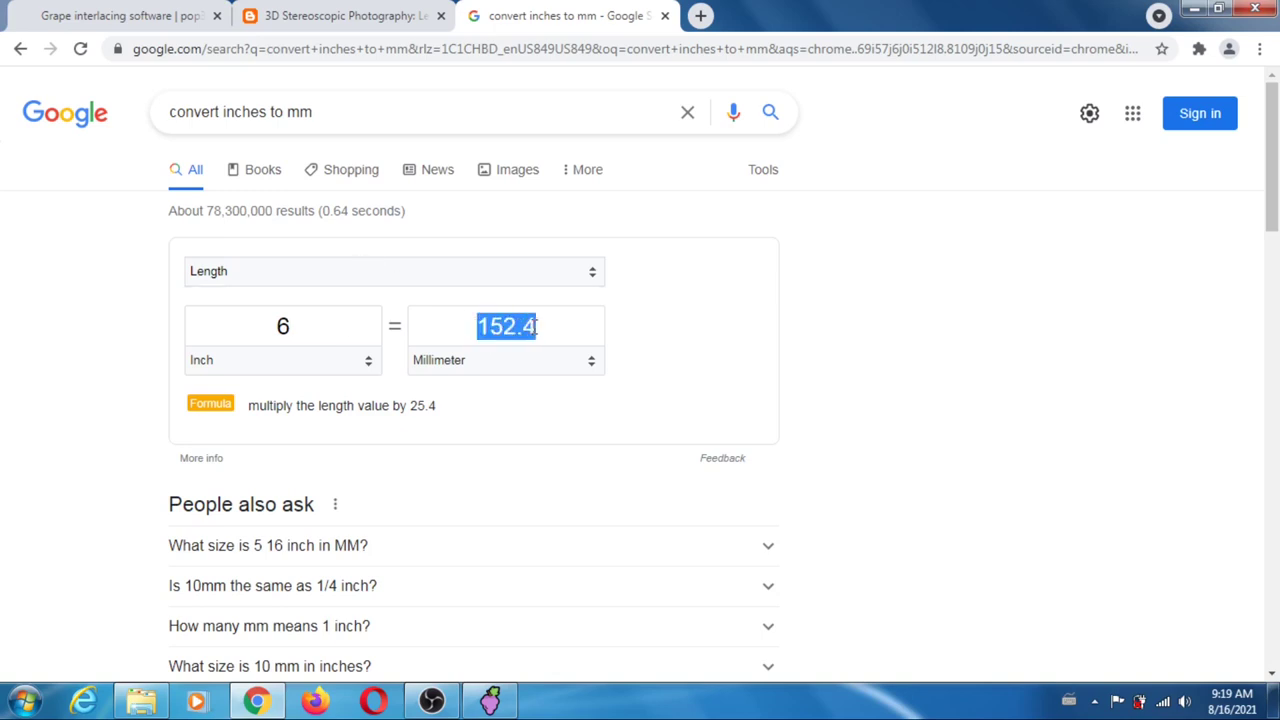
{"action": "left_click", "coordinate": [490, 700]}
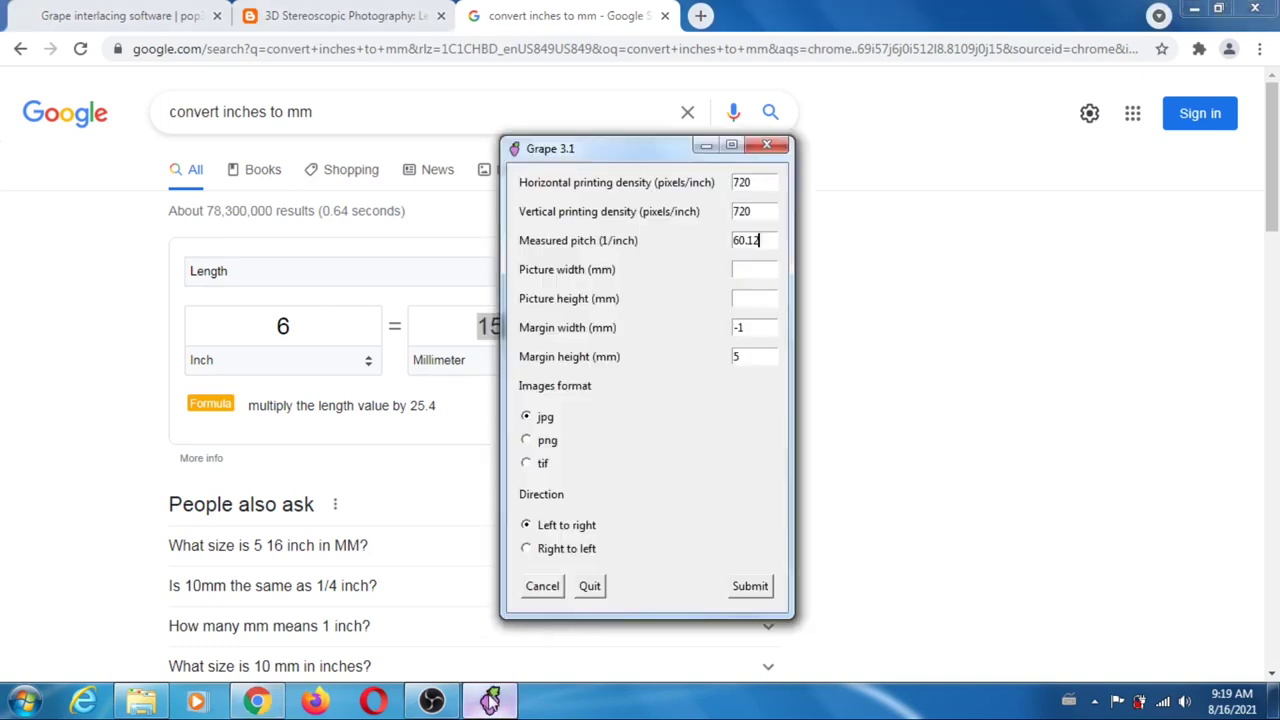
{"action": "left_click", "coordinate": [750, 270]}
{"action": "key", "text": "ctrl+v"}
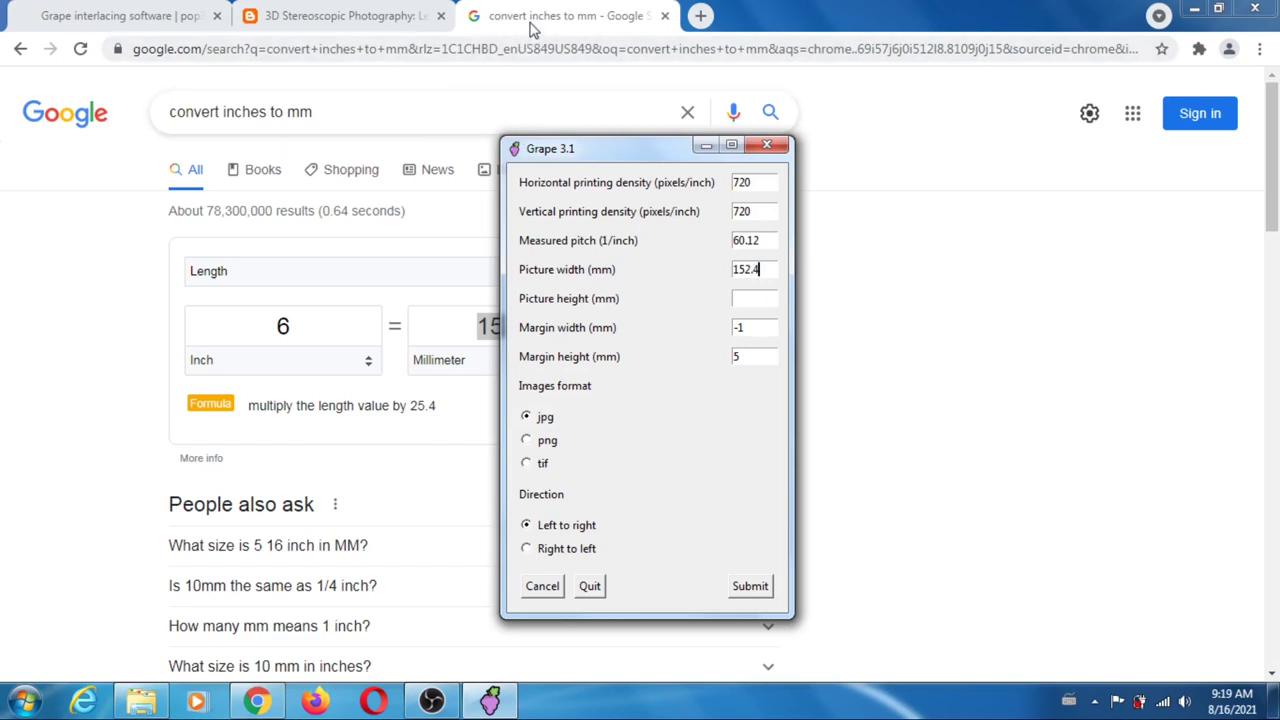
Step: Convert 4 inches to millimetres in Google's unit converter and enter 101.6 as the picture height in Grape
{"action": "left_click_drag", "start_coordinate": [588, 149], "coordinate": [838, 150]}
{"action": "double_click", "coordinate": [314, 326]}
{"action": "type", "text": "4"}
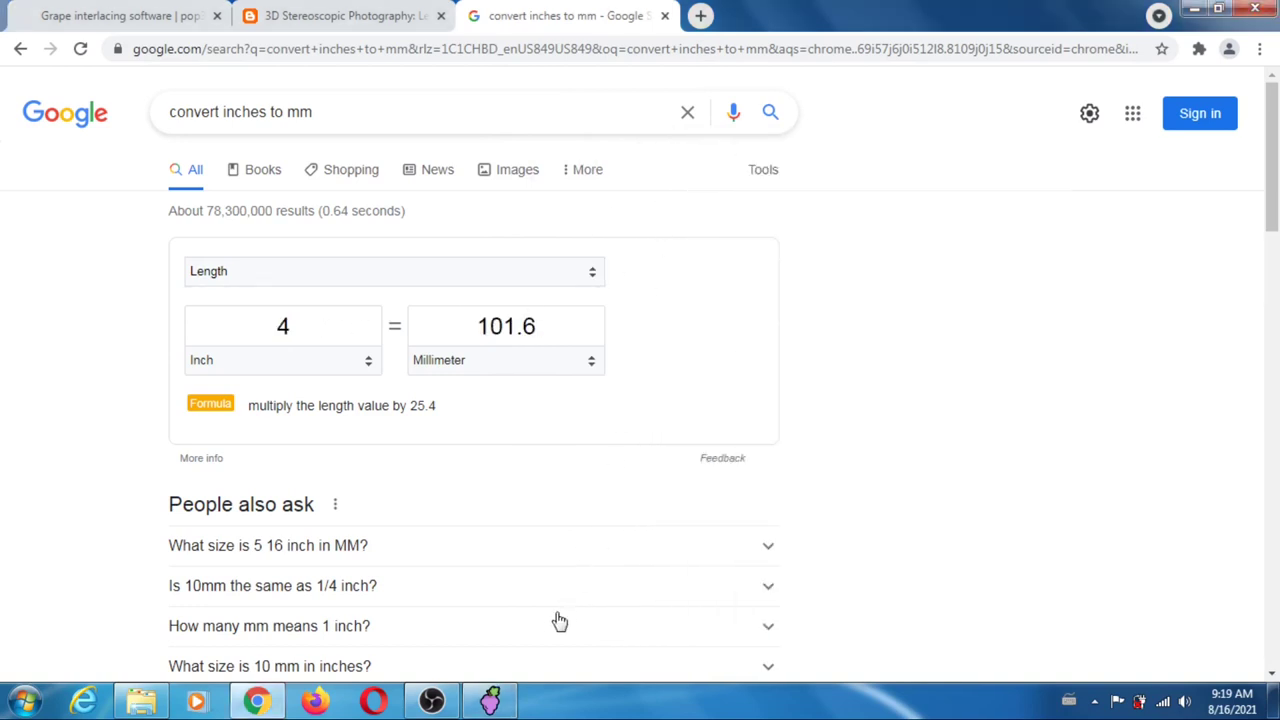
{"action": "left_click", "coordinate": [490, 700]}
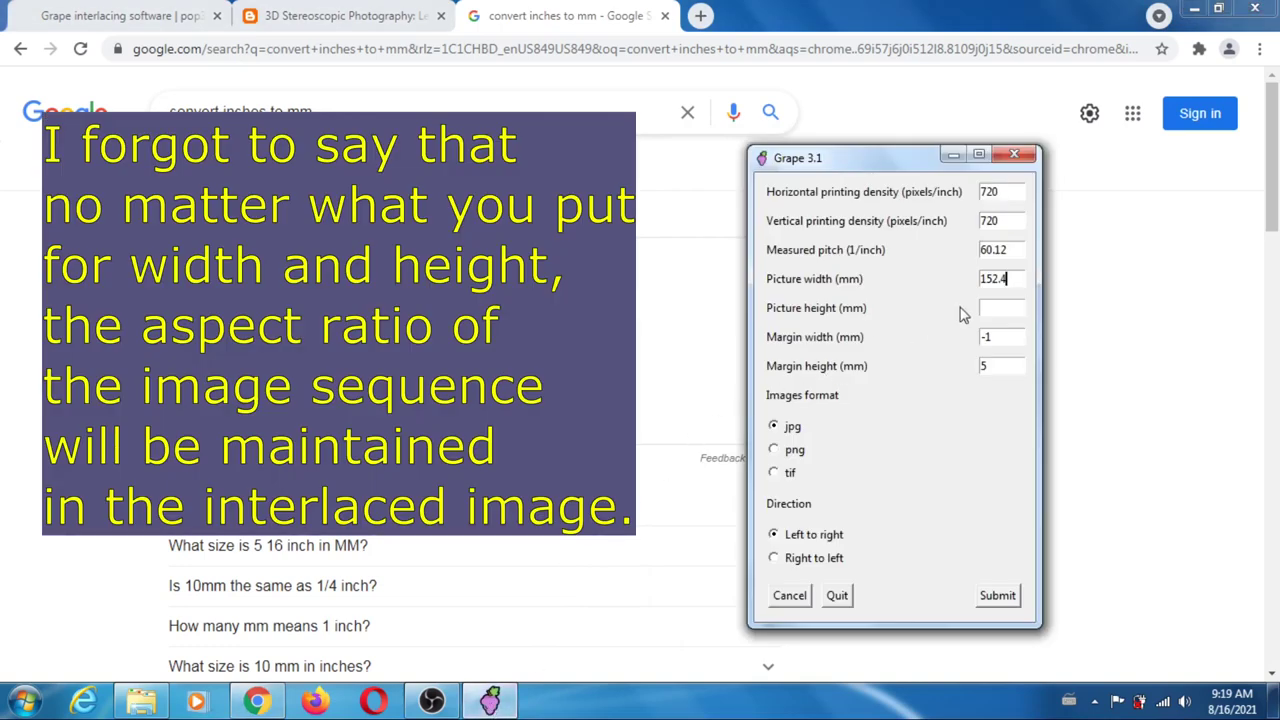
{"action": "left_click", "coordinate": [997, 307]}
{"action": "type", "text": "101.6"}
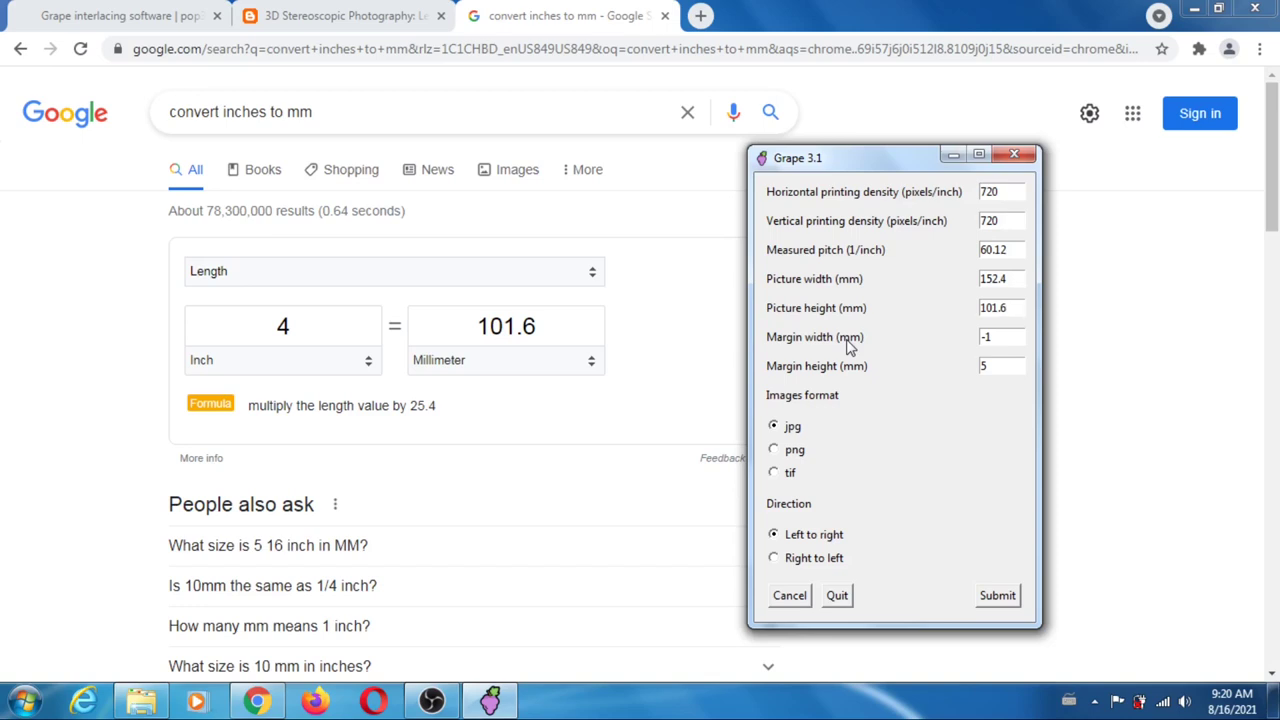
Step: Set the interlacing direction to Right to left and submit the job parameters
{"action": "left_click", "coordinate": [1014, 279]}
{"action": "left_click", "coordinate": [999, 367]}
{"action": "left_click", "coordinate": [1016, 309]}
{"action": "left_click", "coordinate": [1016, 279]}
{"action": "left_click", "coordinate": [1016, 307]}
{"action": "left_click", "coordinate": [776, 560]}
{"action": "left_click", "coordinate": [998, 596]}
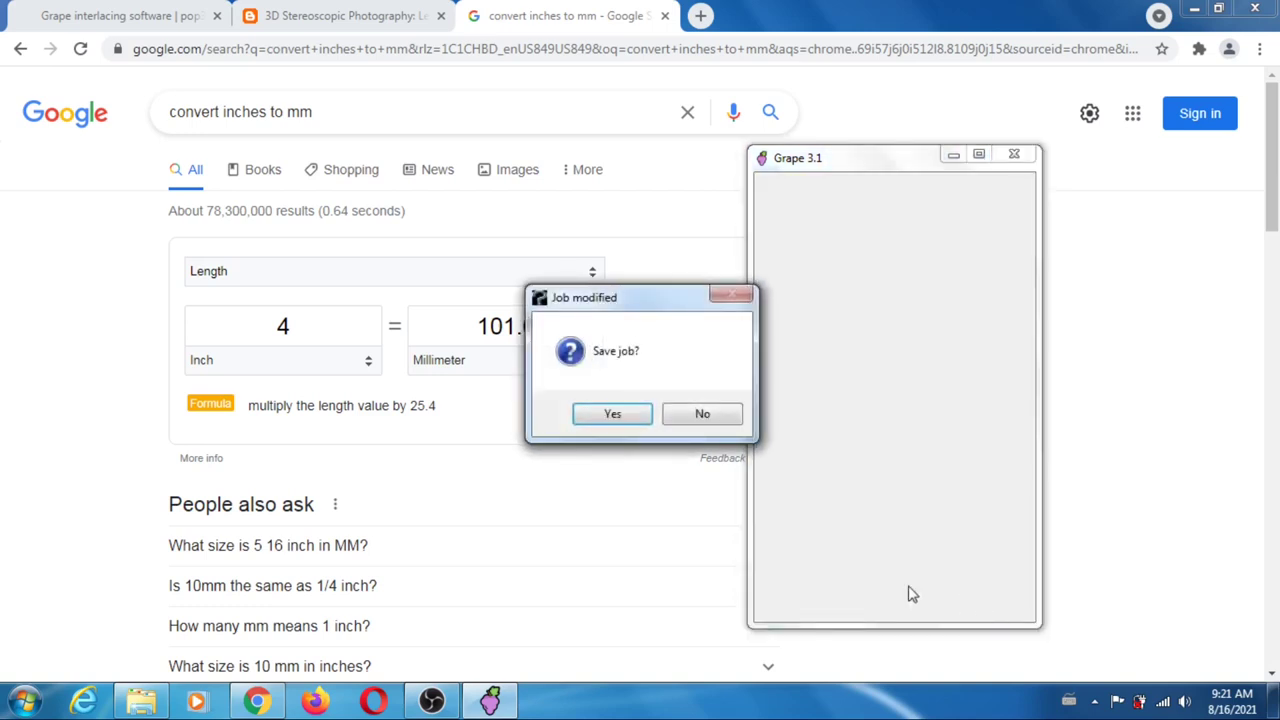
Step: Save the job as demojob in the moon folder of moon-20210816T130340Z-001, replacing the existing file
{"action": "left_click", "coordinate": [612, 418]}
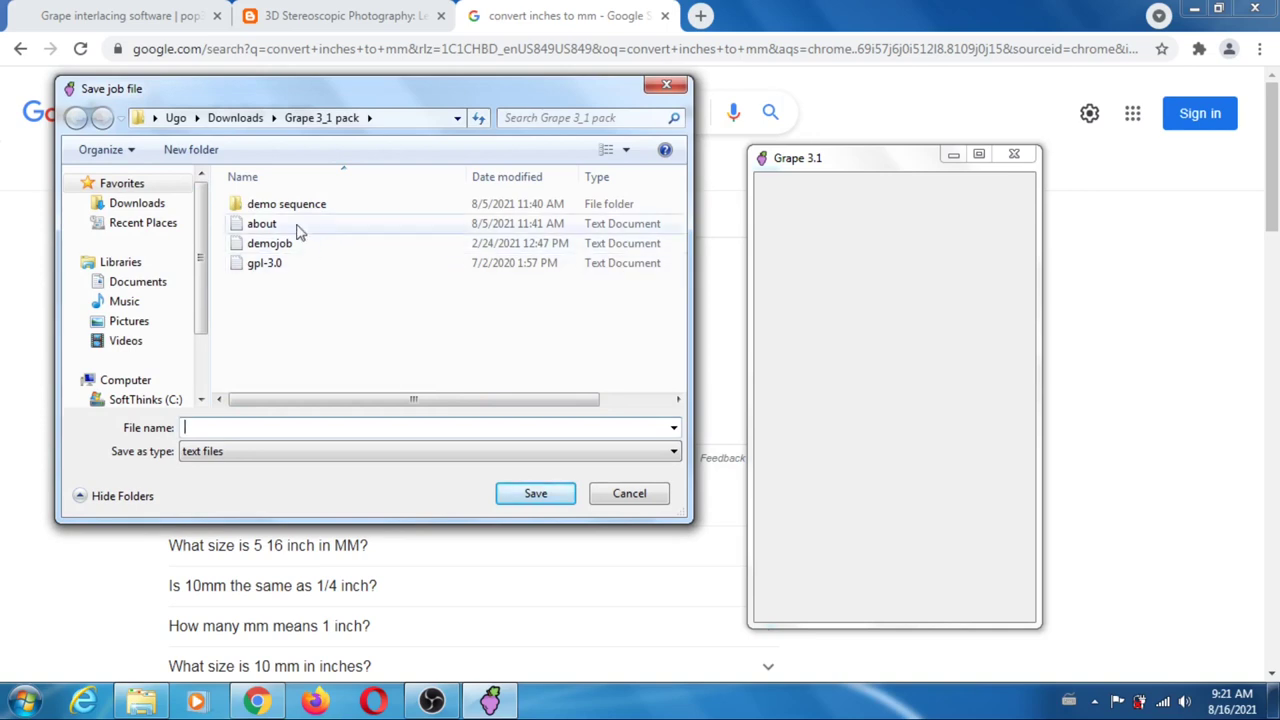
{"action": "left_click", "coordinate": [236, 119]}
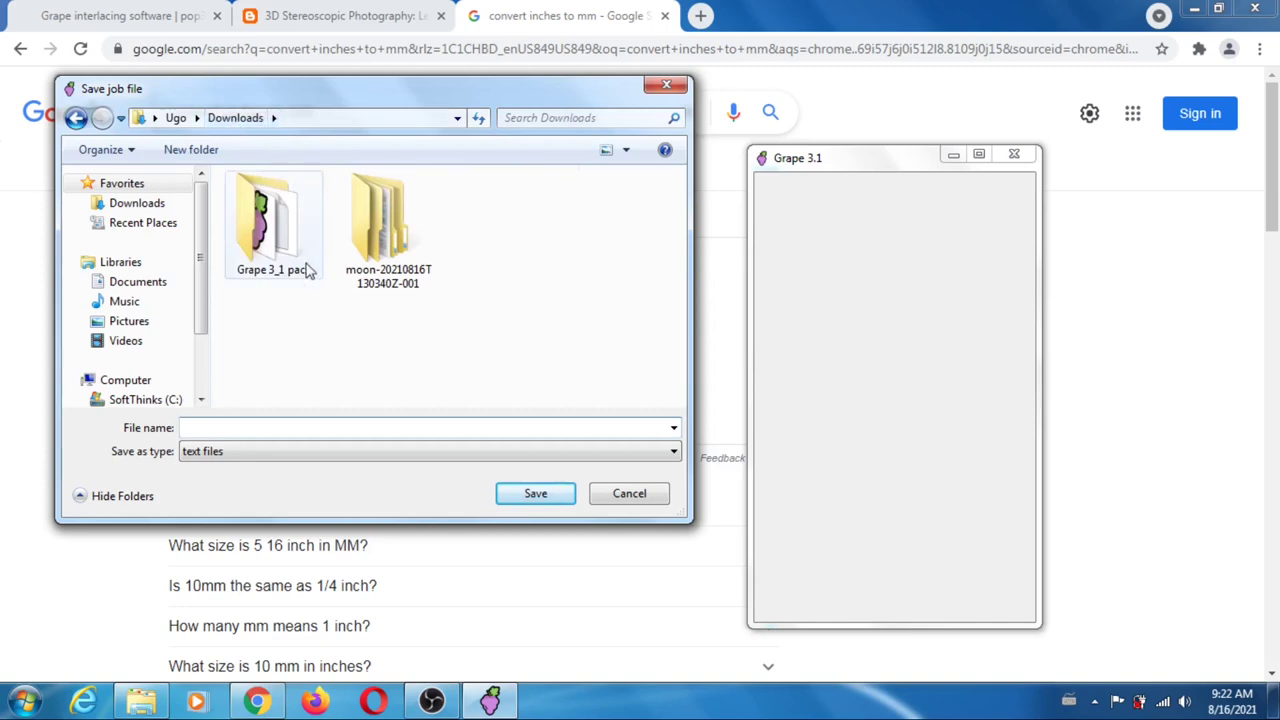
{"action": "double_click", "coordinate": [381, 237]}
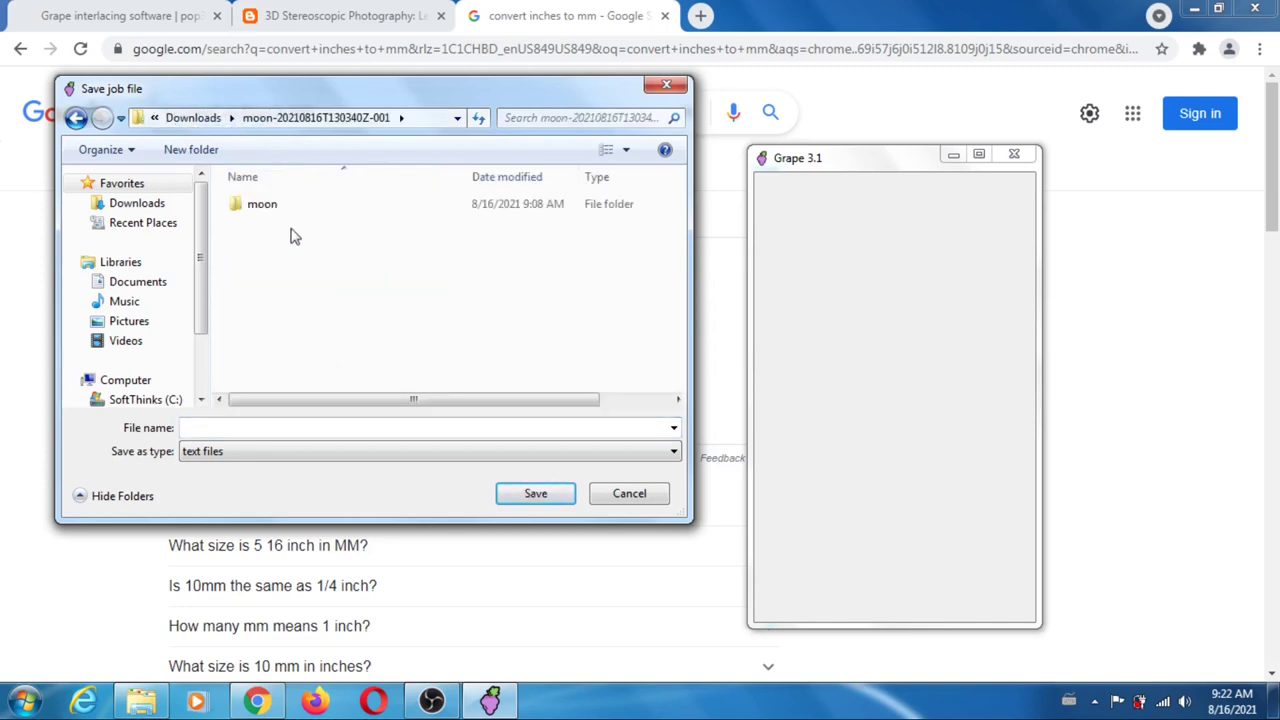
{"action": "double_click", "coordinate": [262, 205]}
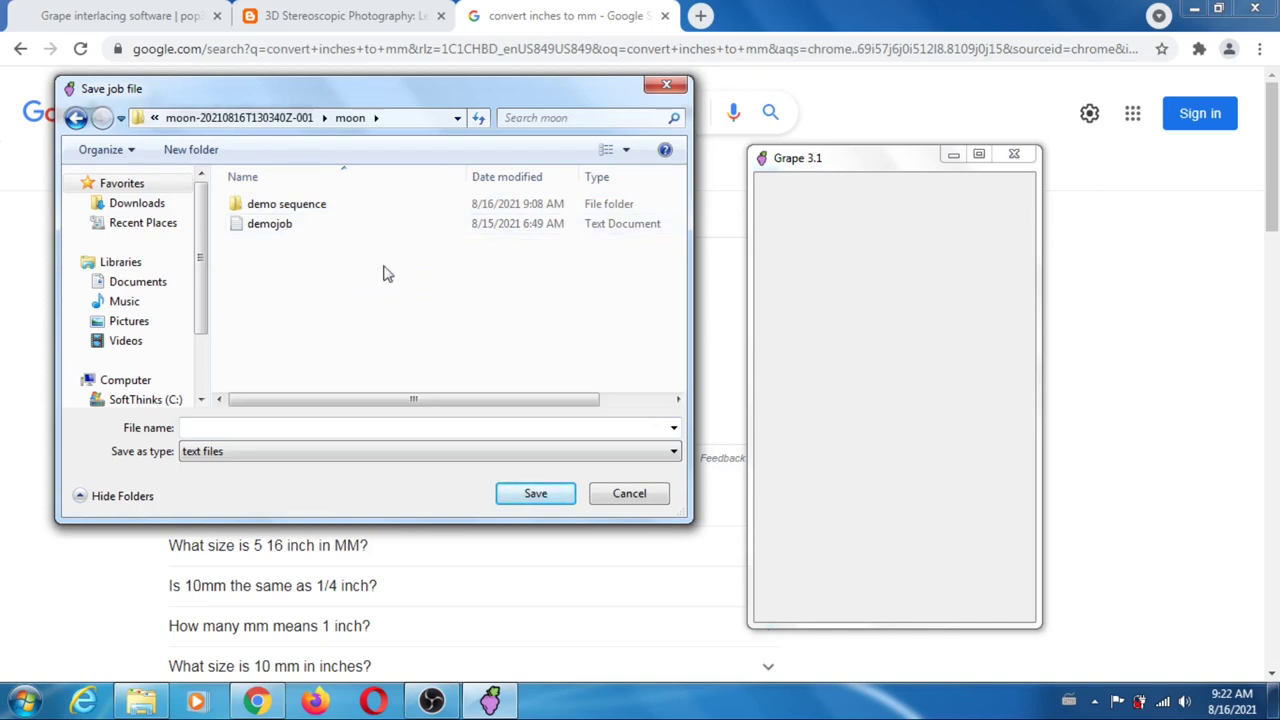
{"action": "left_click", "coordinate": [537, 498]}
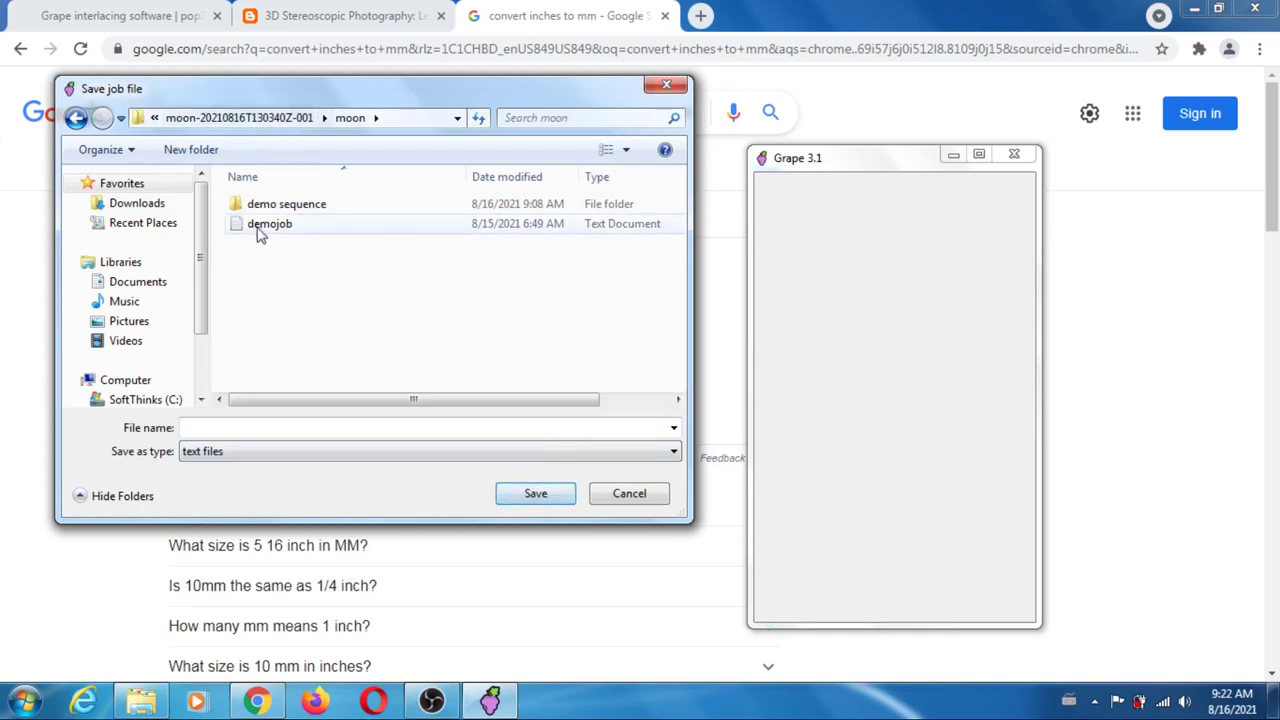
{"action": "left_click", "coordinate": [264, 227]}
{"action": "left_click", "coordinate": [531, 495]}
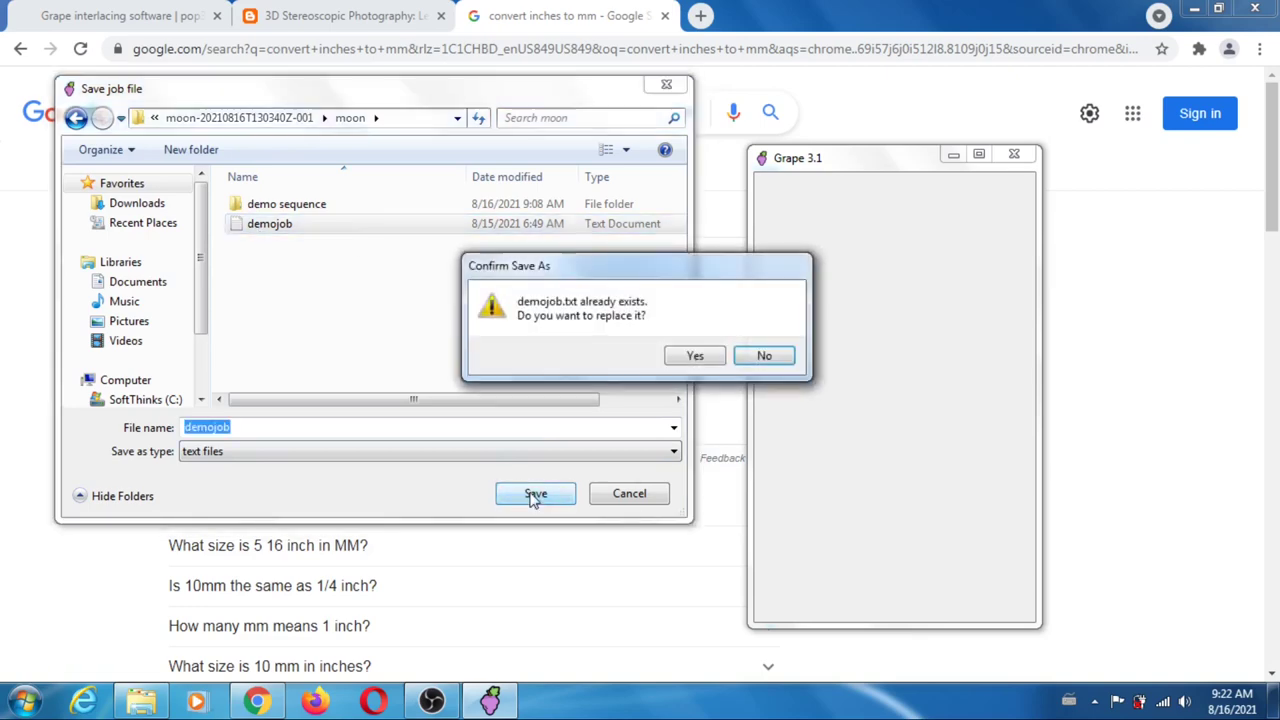
{"action": "left_click", "coordinate": [697, 358]}
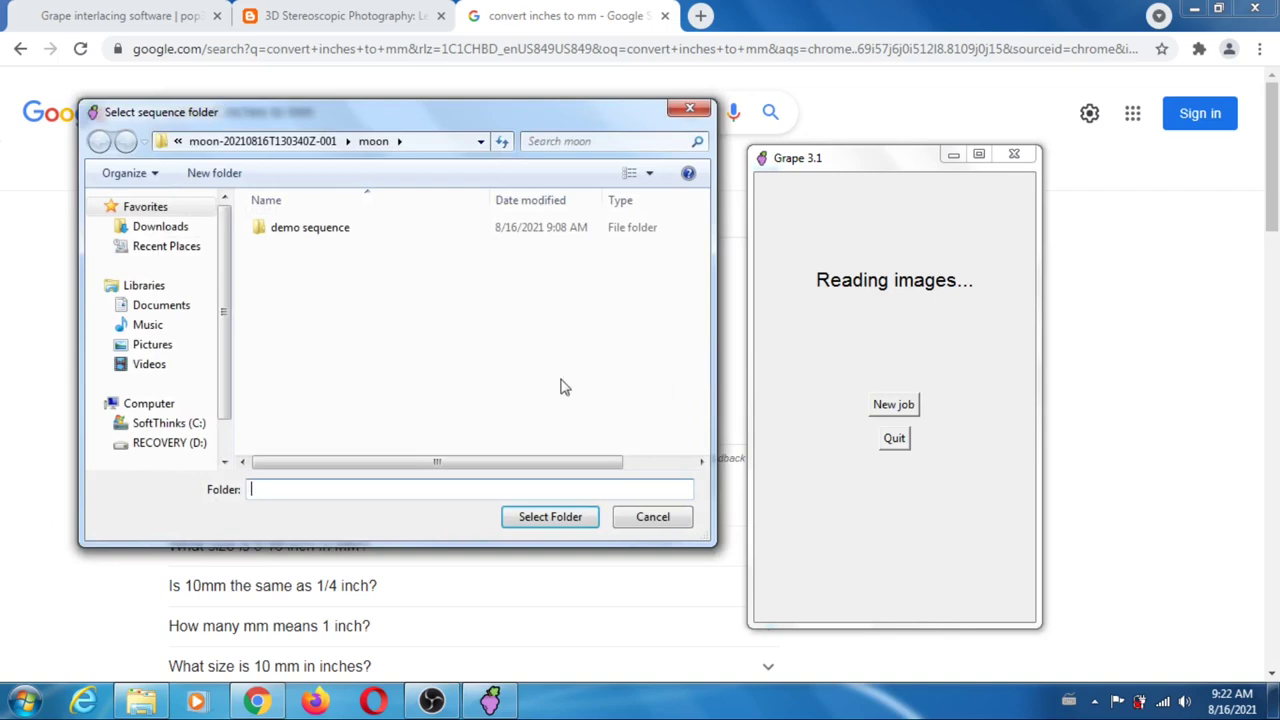
Step: Choose the demo sequence folder in the moon folder as the image sequence to interlace
{"action": "left_click", "coordinate": [325, 236]}
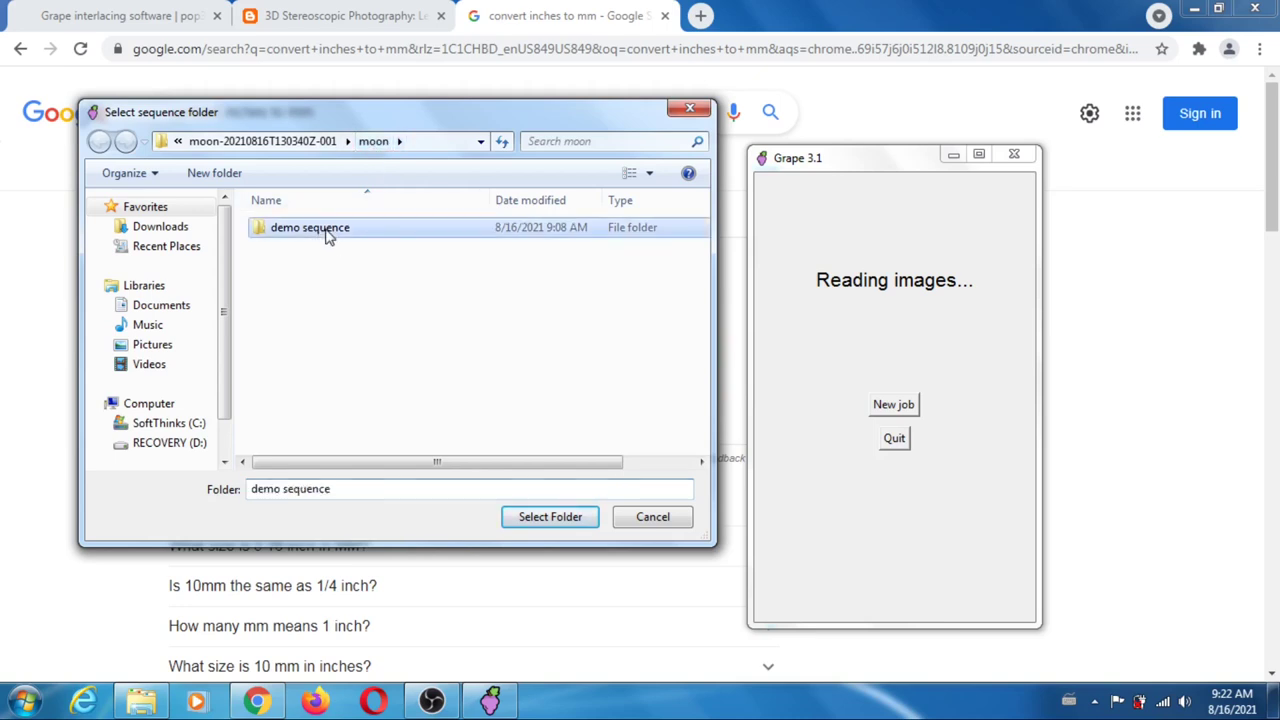
{"action": "left_click", "coordinate": [548, 517]}
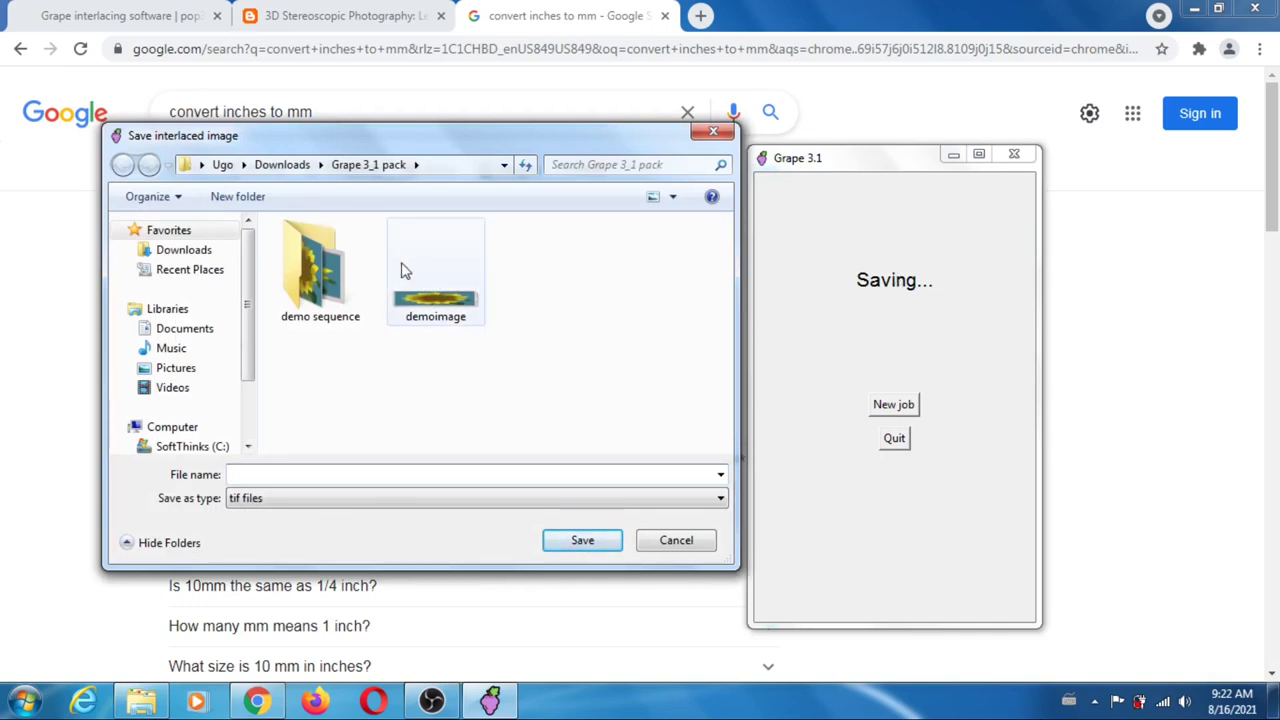
Step: Save the interlaced image as duh in the moon folder of moon-20210816T130340Z-001 and quit Grape
{"action": "left_click", "coordinate": [283, 166]}
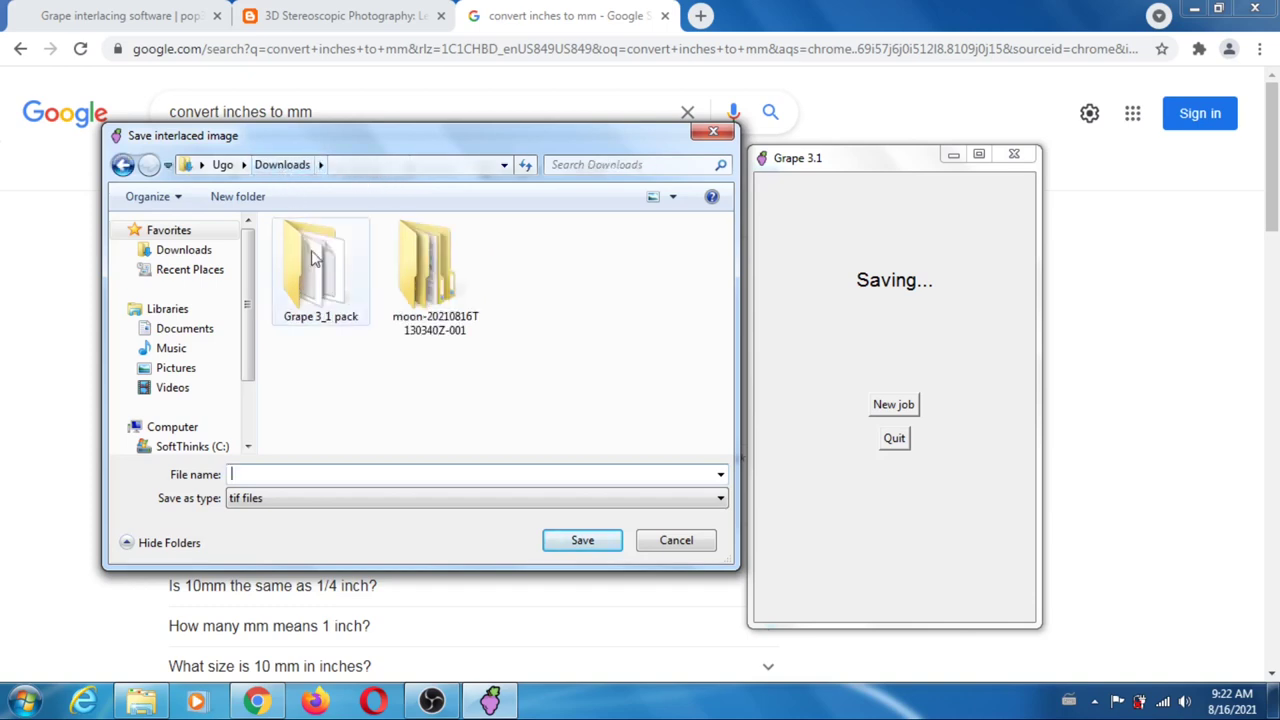
{"action": "double_click", "coordinate": [453, 288]}
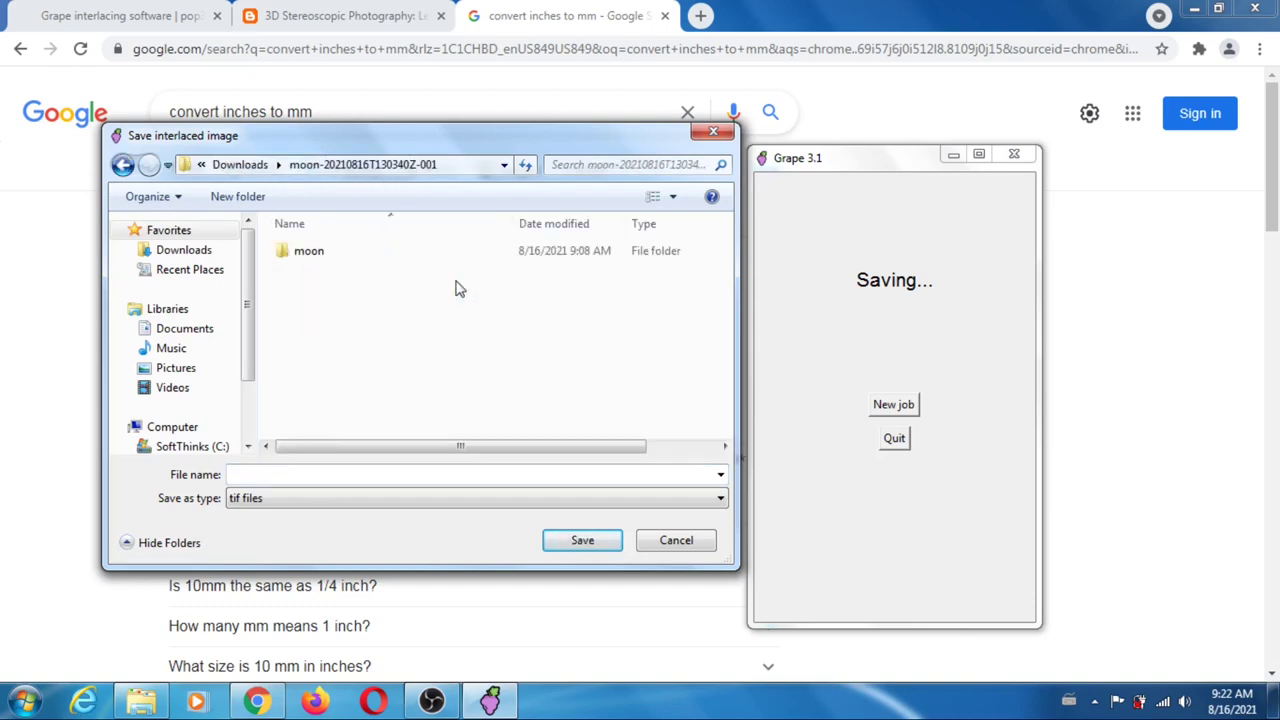
{"action": "double_click", "coordinate": [306, 258]}
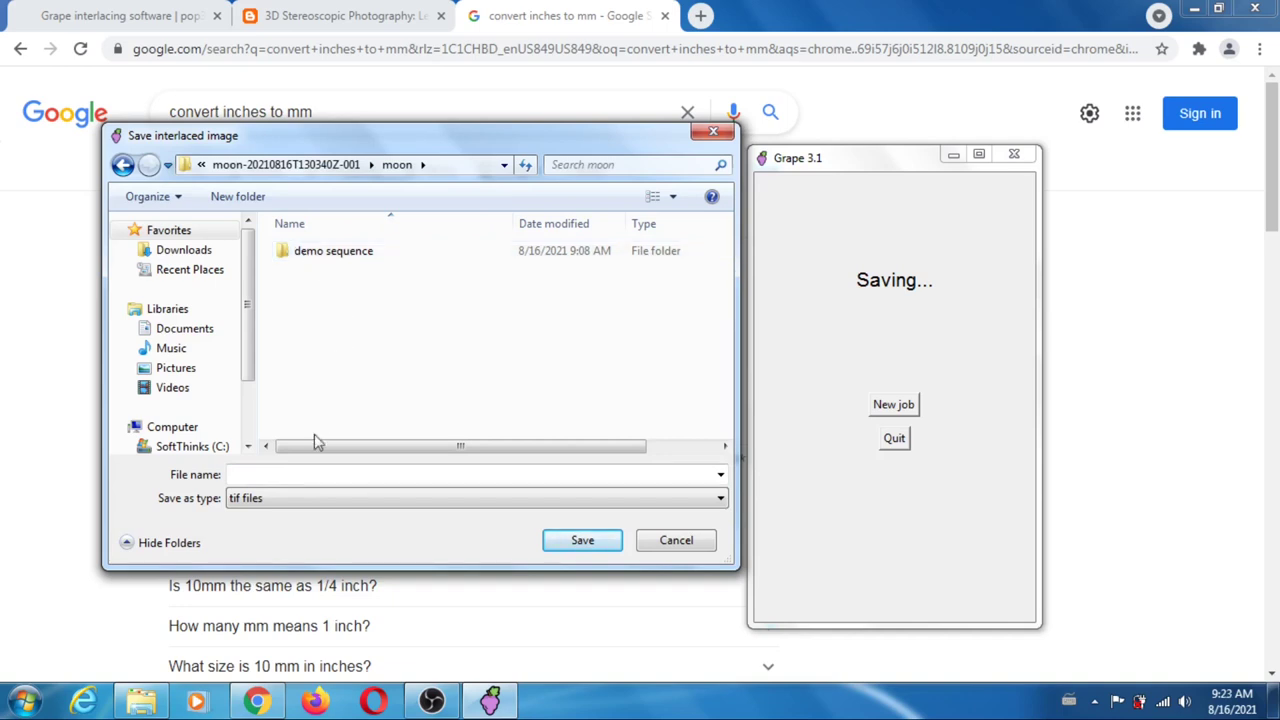
{"action": "left_click", "coordinate": [309, 474]}
{"action": "type", "text": "d"}
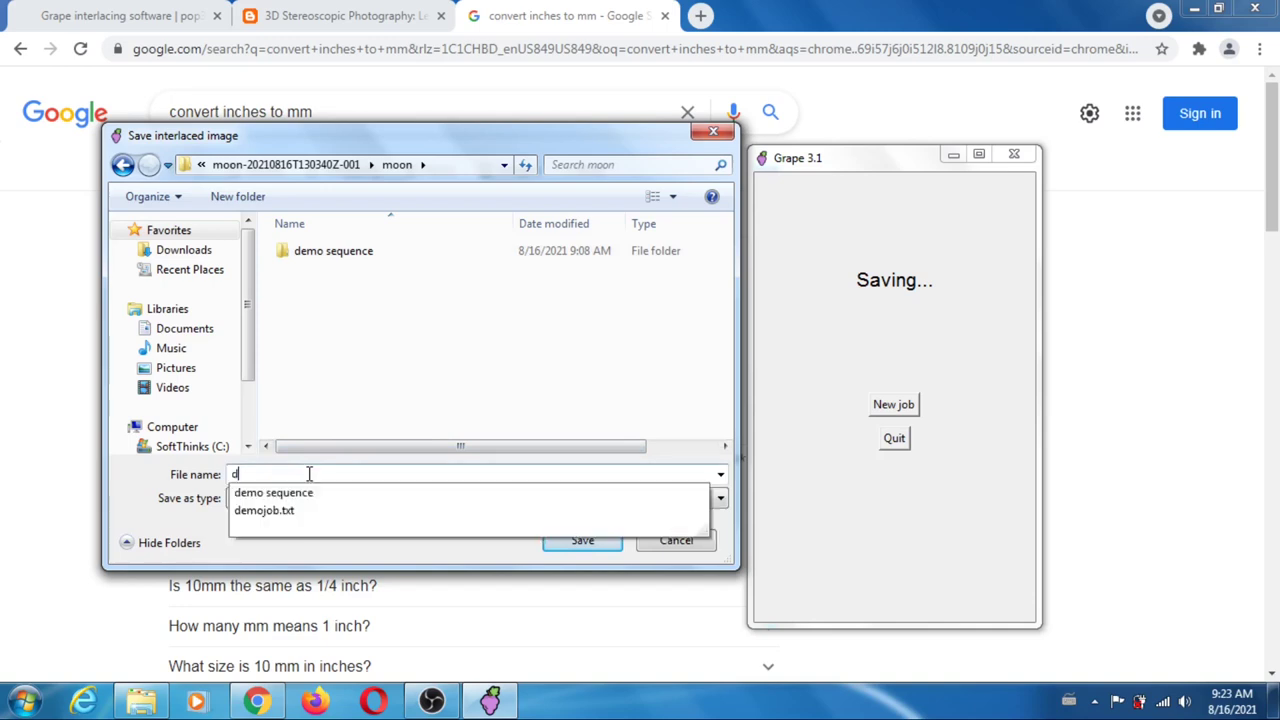
{"action": "type", "text": "uh"}
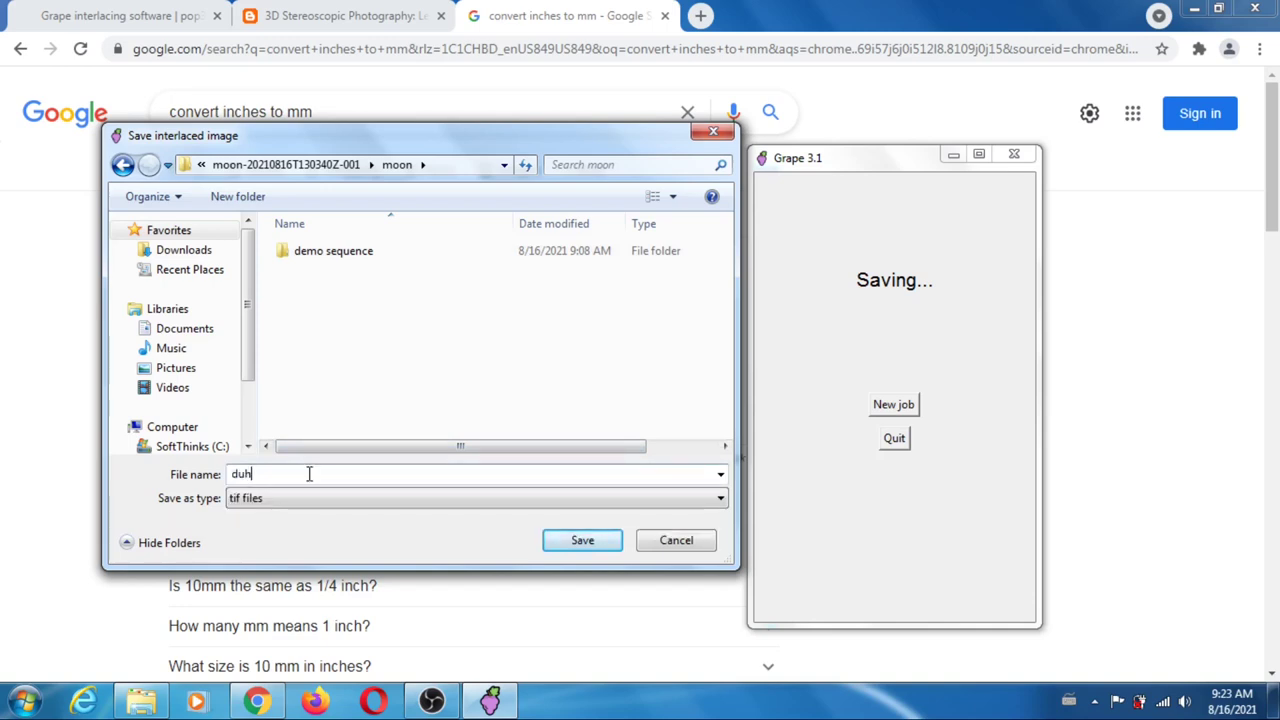
{"action": "left_click", "coordinate": [585, 548]}
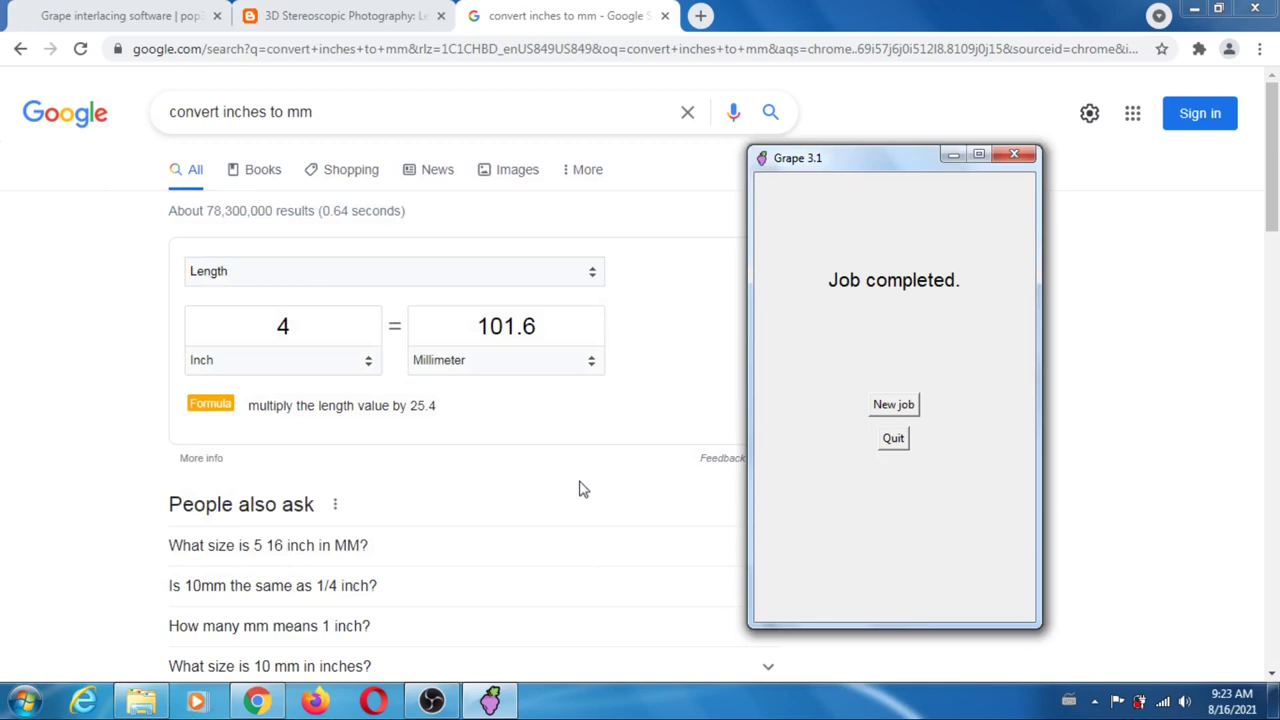
{"action": "left_click", "coordinate": [893, 439]}
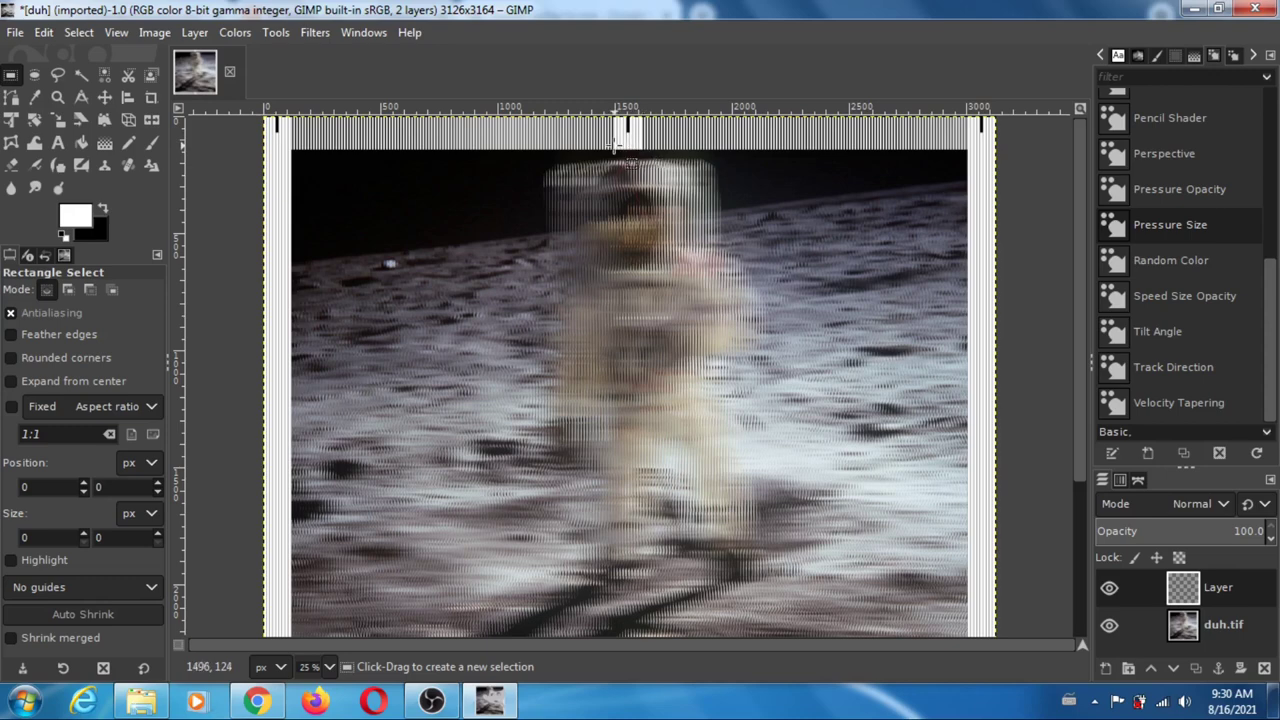
Step: In GIMP, set the foreground colour to red for marking up the top edge of the duh image at 100% zoom
{"action": "left_click", "coordinate": [114, 33]}
{"action": "mouse_move", "coordinate": [170, 101]}
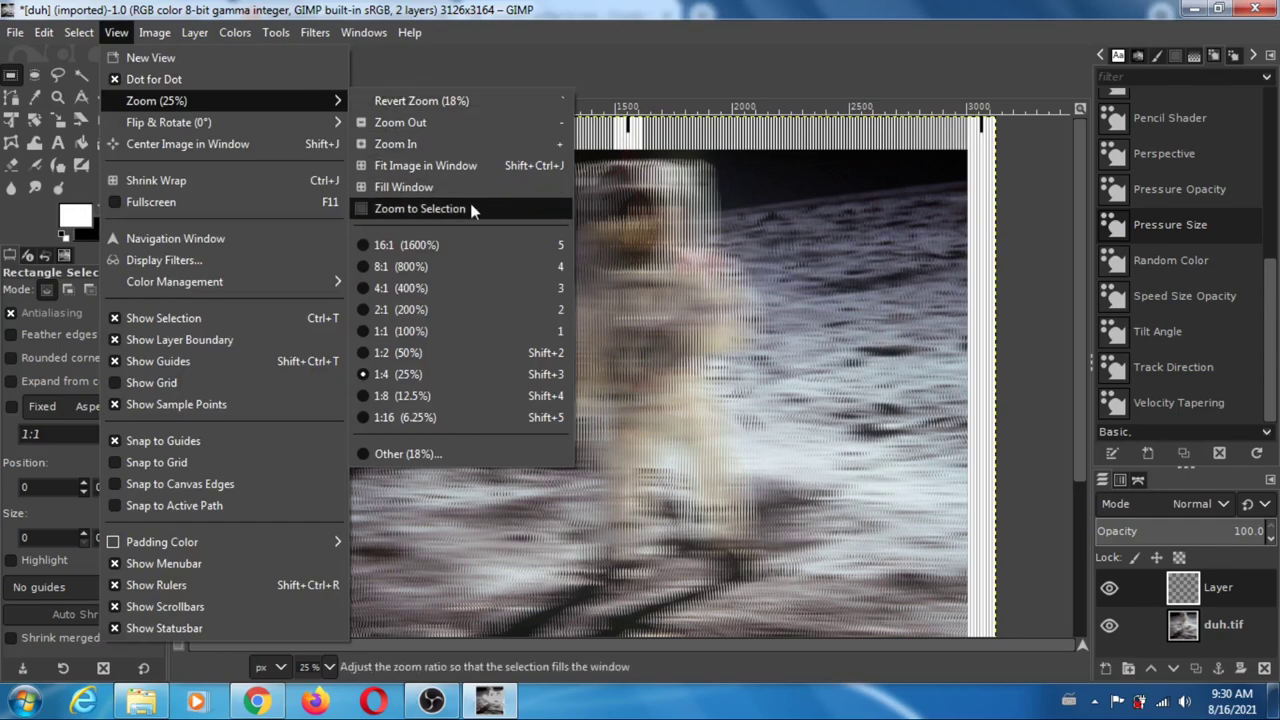
{"action": "left_click", "coordinate": [410, 331]}
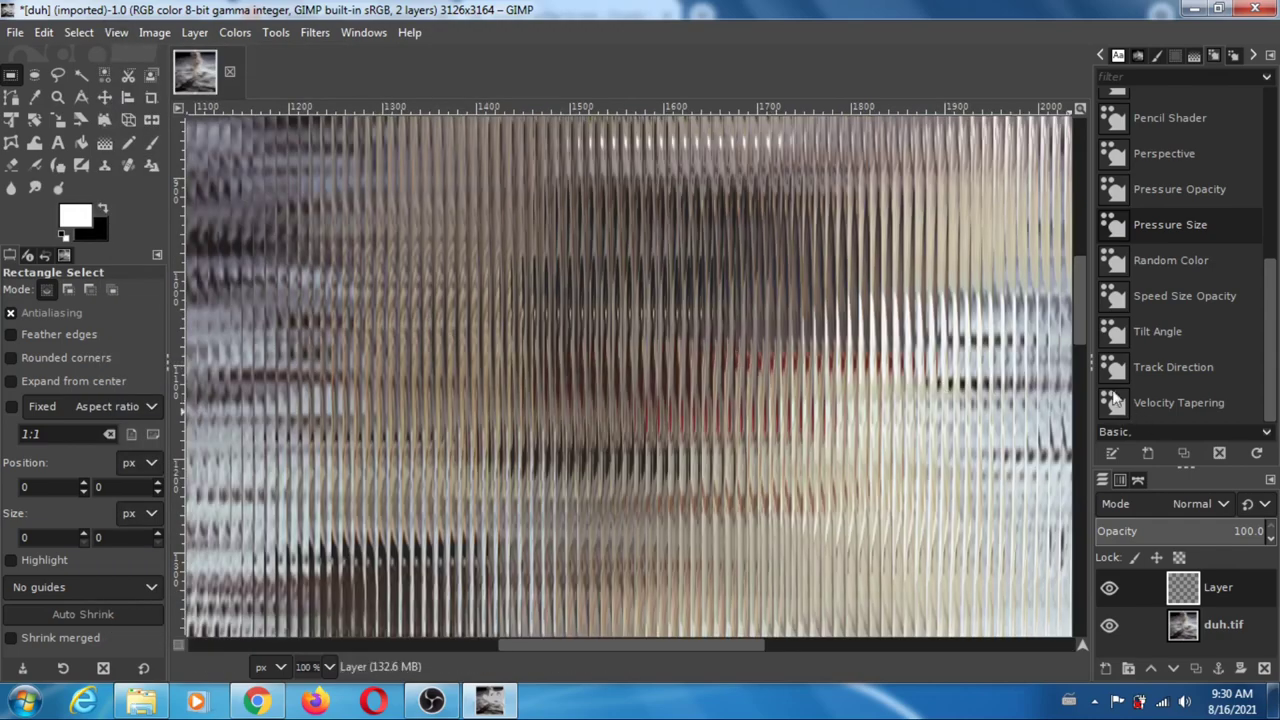
{"action": "left_click_drag", "start_coordinate": [1080, 315], "coordinate": [1081, 109]}
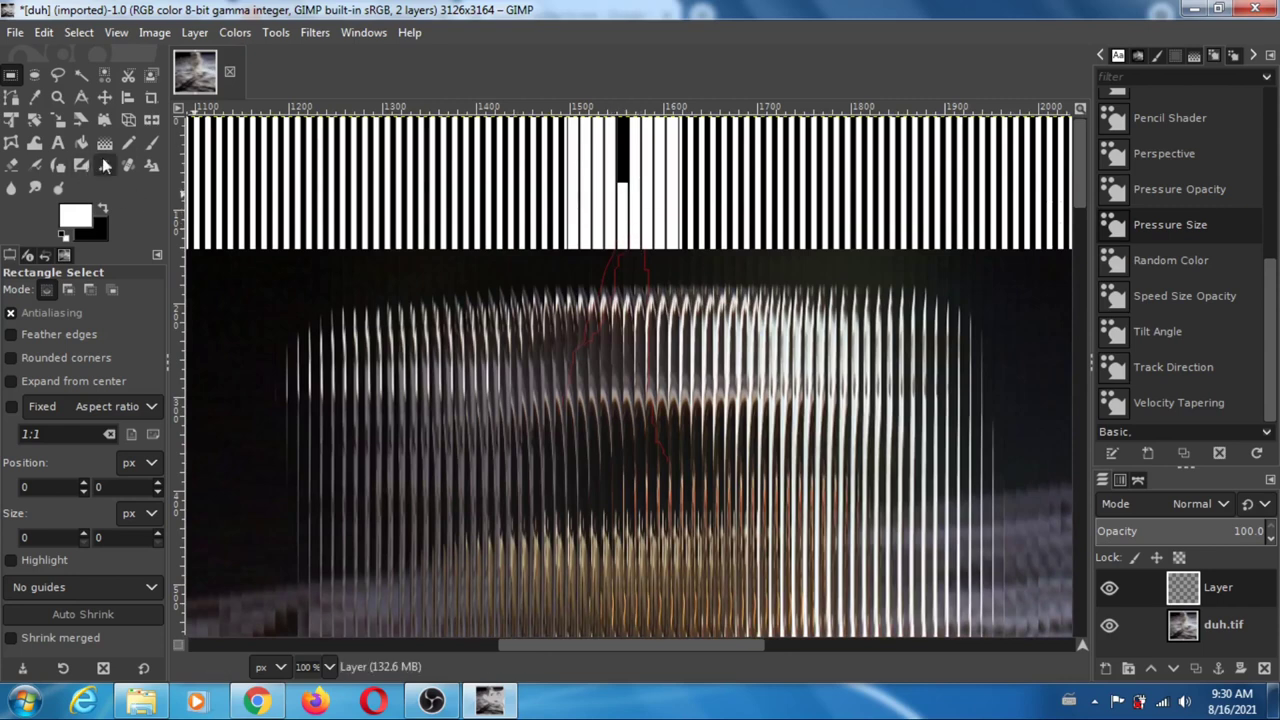
{"action": "left_click", "coordinate": [151, 143]}
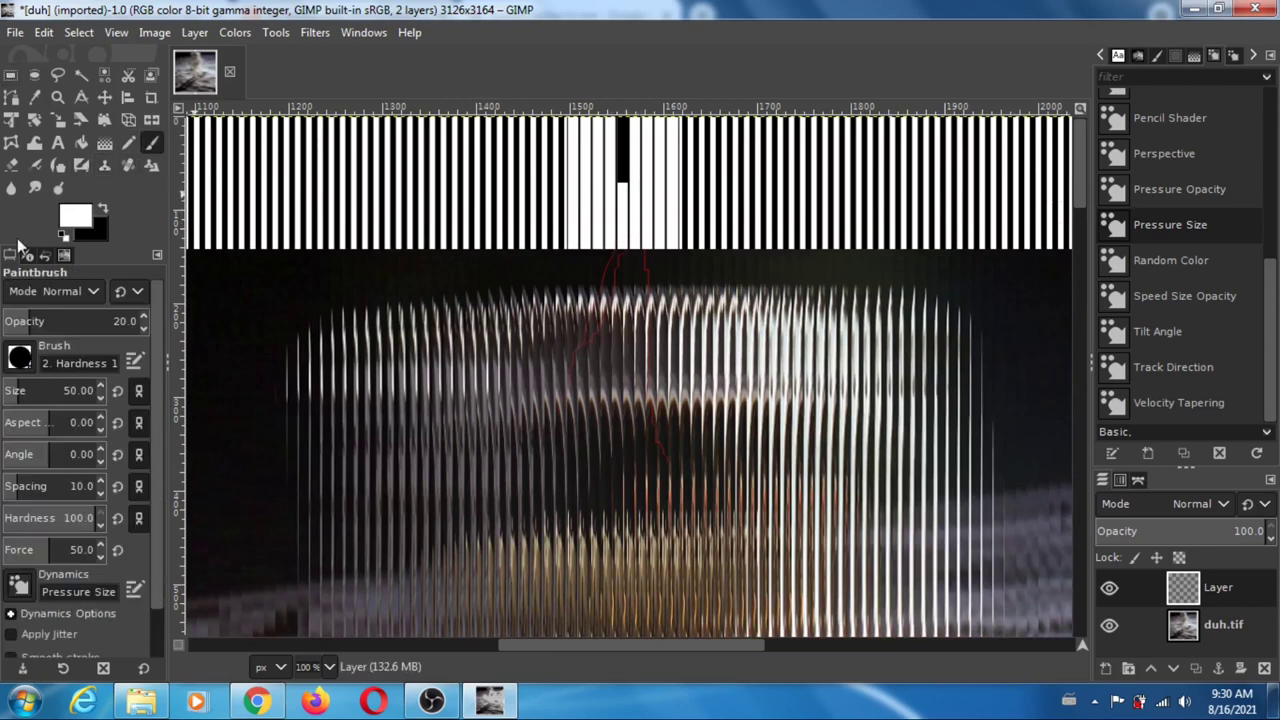
{"action": "left_click", "coordinate": [77, 218]}
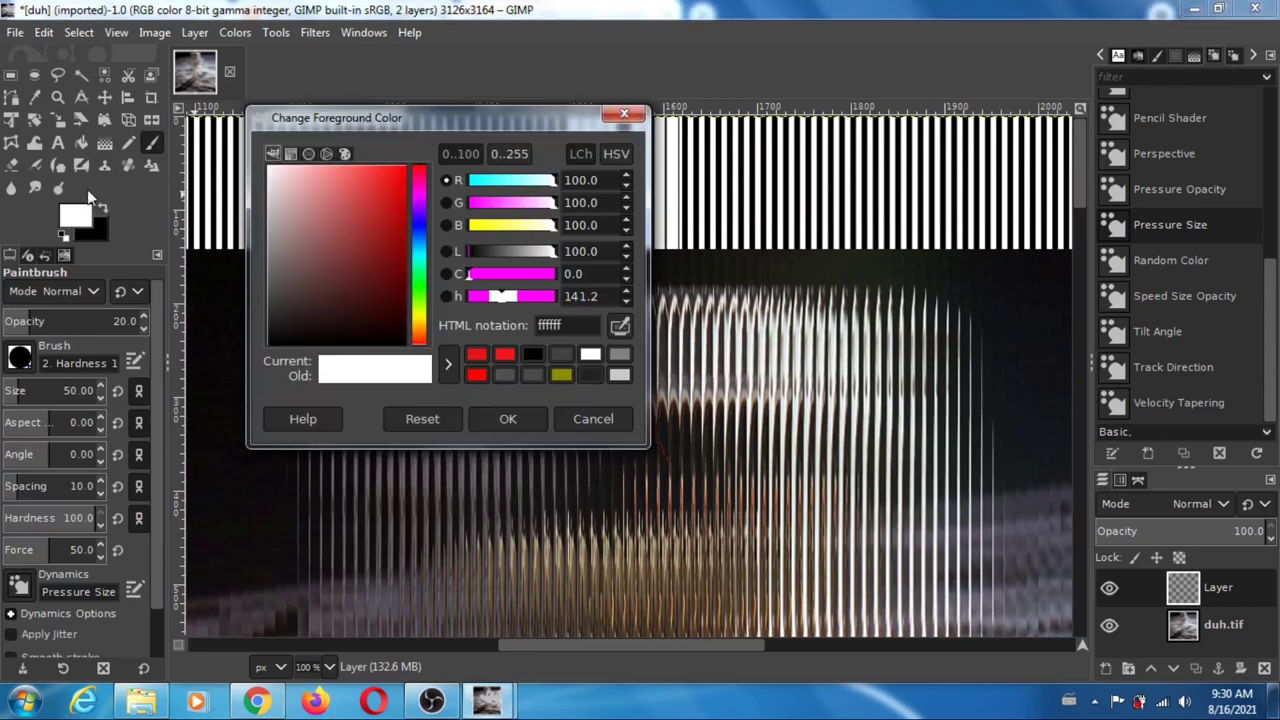
{"action": "left_click", "coordinate": [391, 171]}
{"action": "left_click", "coordinate": [508, 418]}
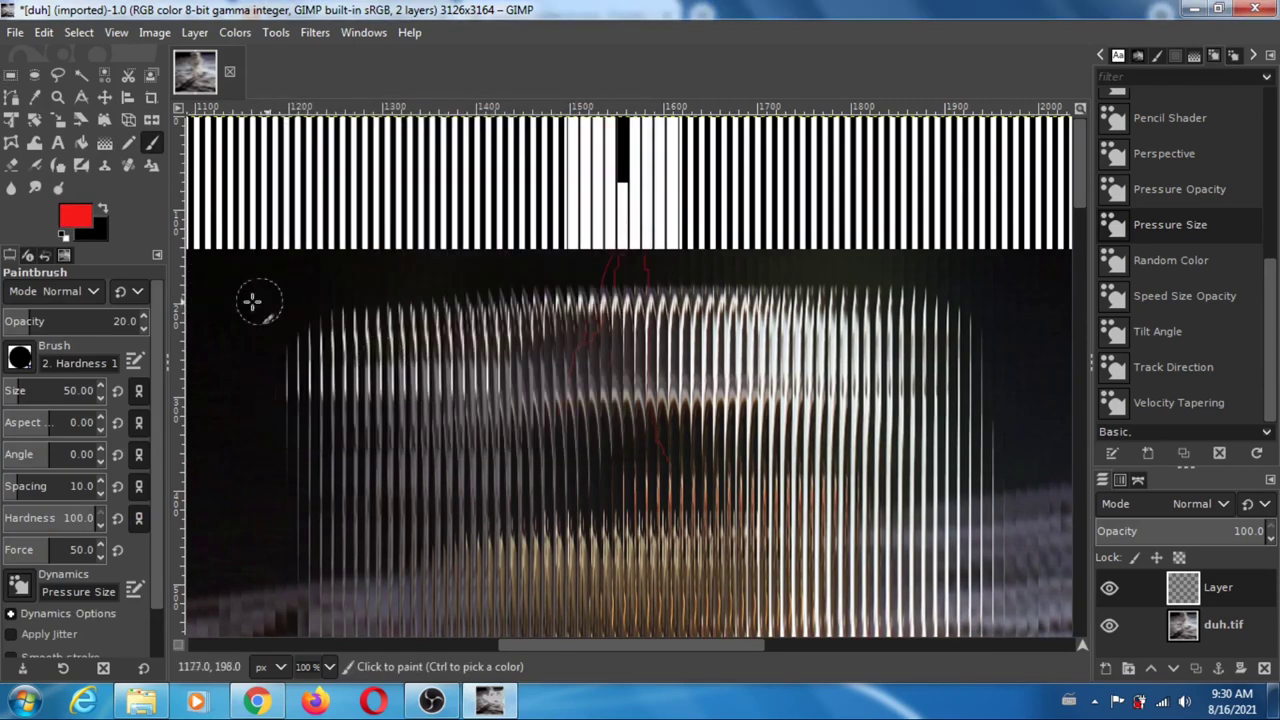
Step: Reduce the brush size to 31
{"action": "key", "text": "bracketleft"}
{"action": "key", "text": "bracketleft"}
{"action": "key", "text": "bracketleft"}
{"action": "key", "text": "bracketleft"}
{"action": "key", "text": "bracketleft"}
{"action": "key", "text": "bracketleft"}
{"action": "key", "text": "bracketleft"}
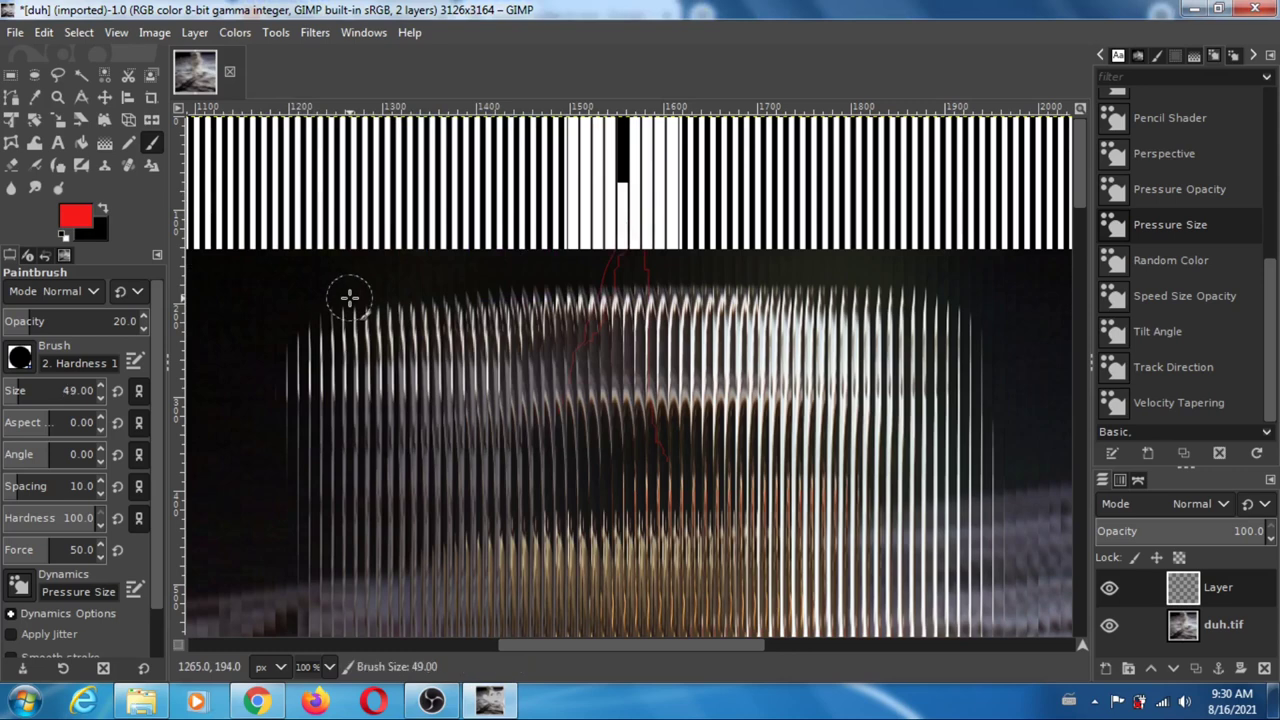
{"action": "key", "text": "bracketleft"}
{"action": "key", "text": "bracketleft"}
{"action": "key", "text": "bracketleft"}
{"action": "key", "text": "bracketleft"}
{"action": "key", "text": "bracketleft"}
{"action": "key", "text": "bracketleft"}
{"action": "key", "text": "bracketleft"}
{"action": "key", "text": "bracketleft"}
{"action": "key", "text": "bracketleft"}
{"action": "key", "text": "bracketleft"}
{"action": "key", "text": "bracketleft"}
{"action": "key", "text": "bracketleft"}
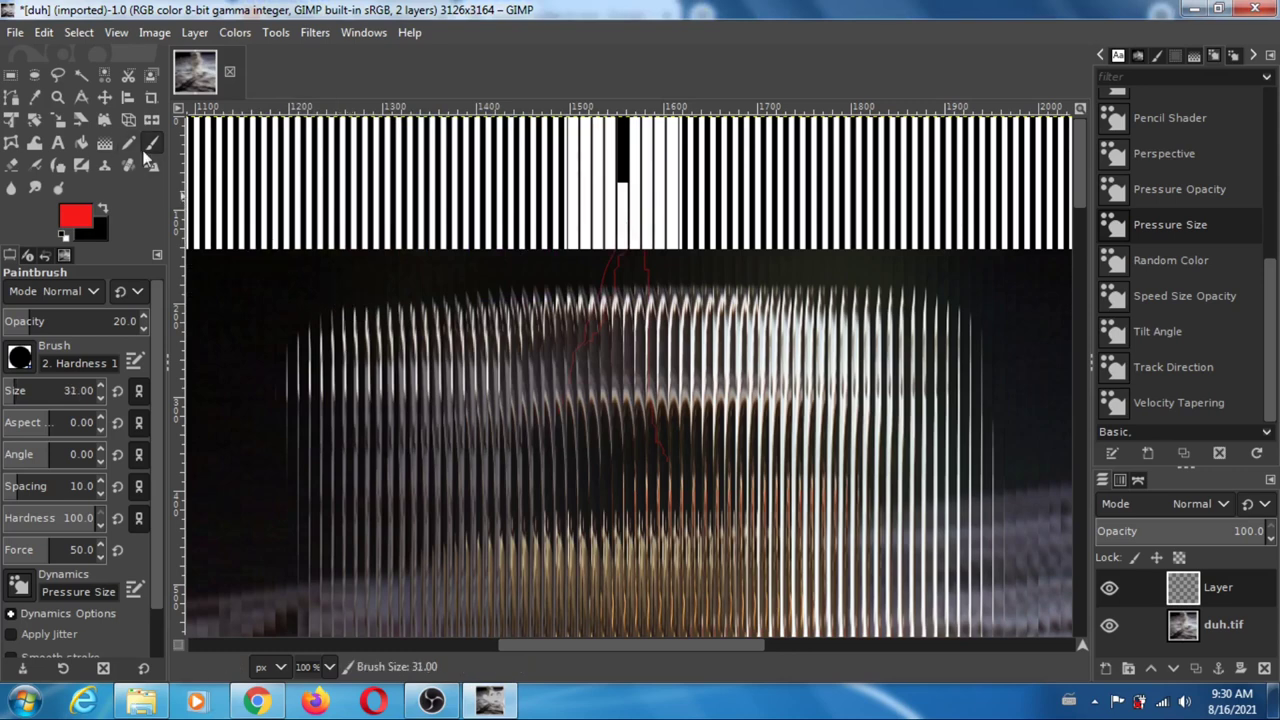
Step: Draw a red arrow with the Pencil pointing at the black mark in the striped border above the picture
{"action": "left_click", "coordinate": [129, 143]}
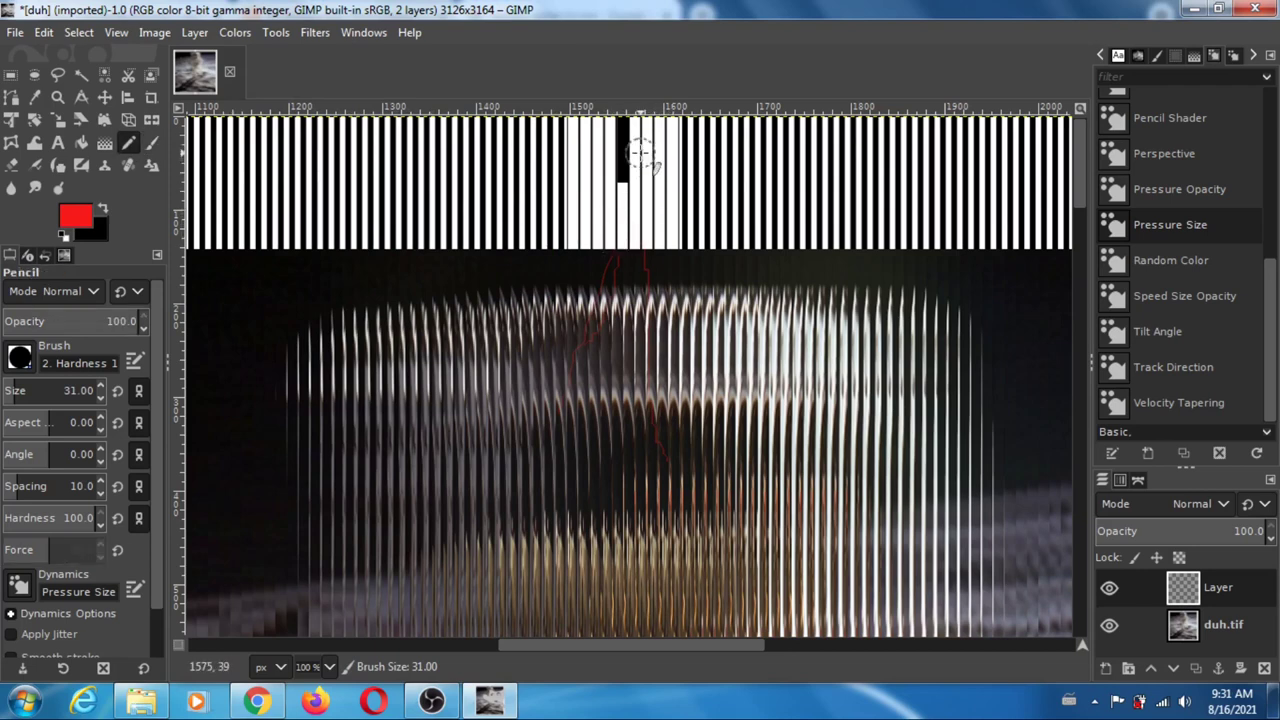
{"action": "left_click_drag", "start_coordinate": [640, 152], "coordinate": [822, 165]}
{"action": "mouse_move", "coordinate": [645, 160]}
{"action": "left_mouse_down"}
{"action": "mouse_move", "coordinate": [692, 190]}
{"action": "mouse_move", "coordinate": [662, 150]}
{"action": "mouse_move", "coordinate": [668, 135]}
{"action": "left_mouse_up"}
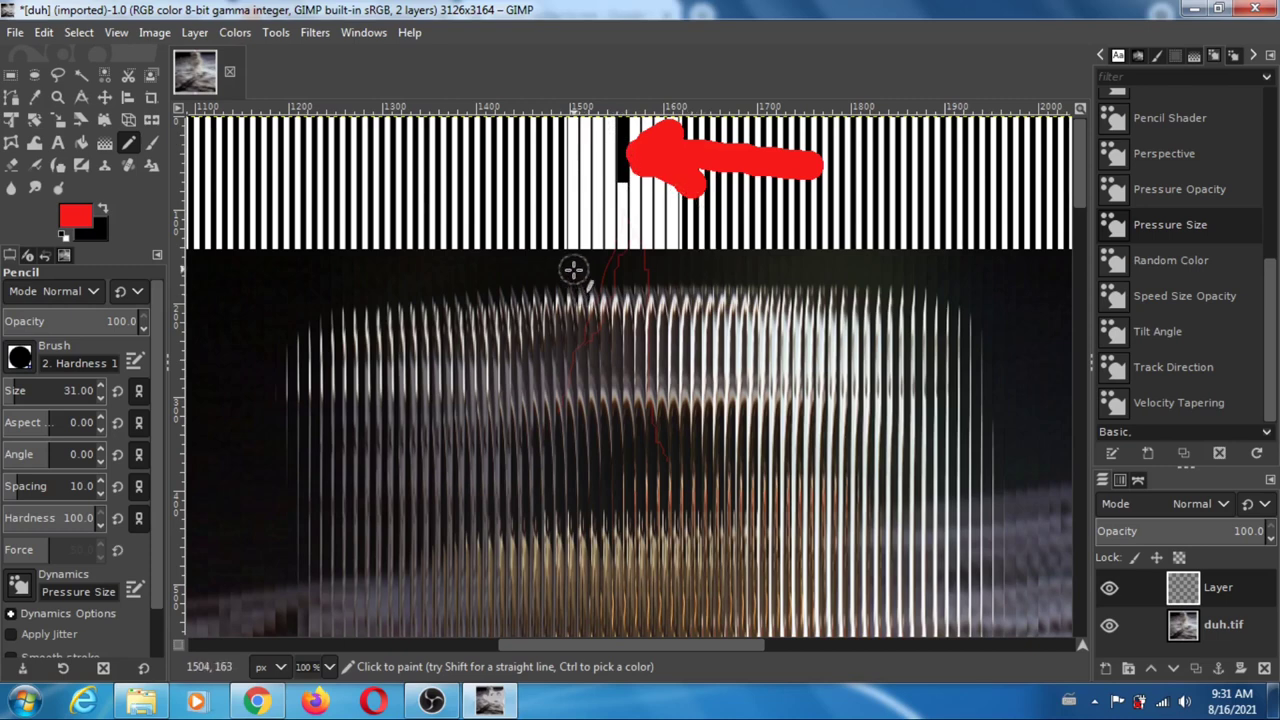
Step: Mark the width of the white band with a red line beneath it, undoing the extra arrowhead and side strokes
{"action": "mouse_move", "coordinate": [568, 265]}
{"action": "left_mouse_down"}
{"action": "mouse_move", "coordinate": [672, 268]}
{"action": "mouse_move", "coordinate": [702, 300]}
{"action": "mouse_move", "coordinate": [615, 300]}
{"action": "mouse_move", "coordinate": [590, 262]}
{"action": "mouse_move", "coordinate": [559, 270]}
{"action": "mouse_move", "coordinate": [586, 298]}
{"action": "mouse_move", "coordinate": [565, 205]}
{"action": "left_mouse_up"}
{"action": "mouse_move", "coordinate": [712, 268]}
{"action": "left_mouse_down"}
{"action": "mouse_move", "coordinate": [674, 255]}
{"action": "mouse_move", "coordinate": [679, 217]}
{"action": "mouse_move", "coordinate": [696, 270]}
{"action": "left_mouse_up"}
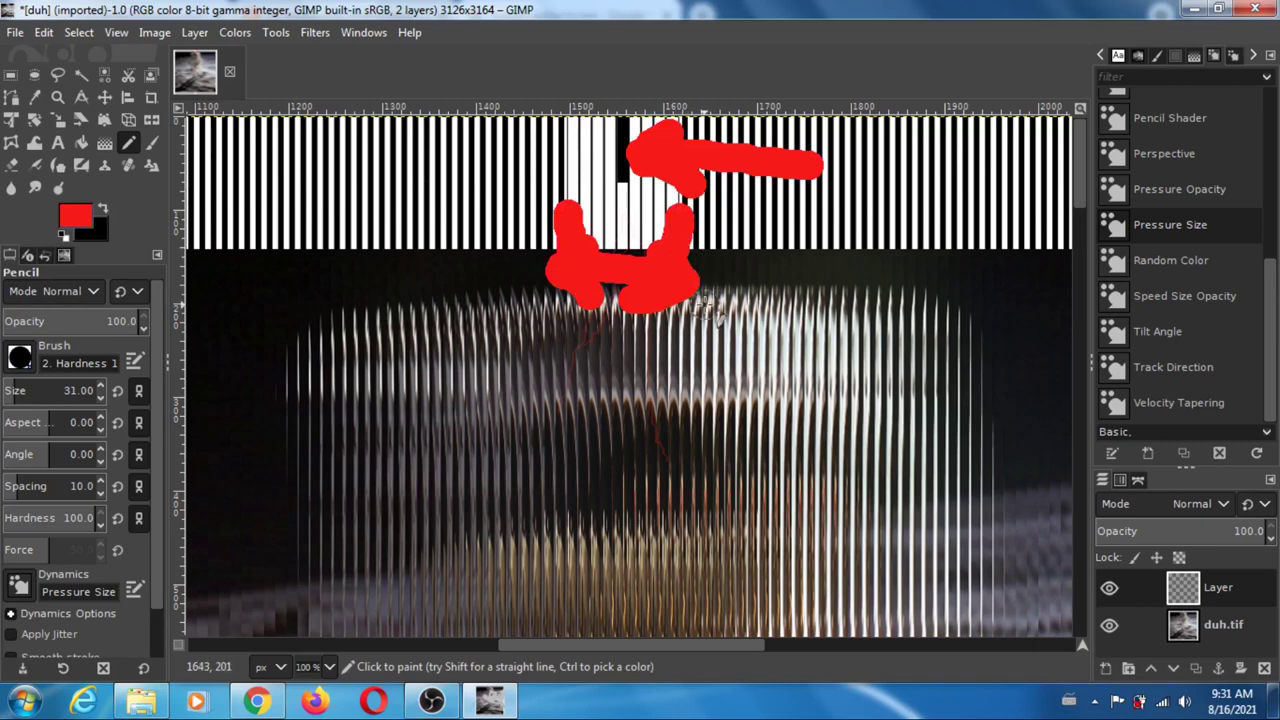
{"action": "key", "text": "ctrl+z"}
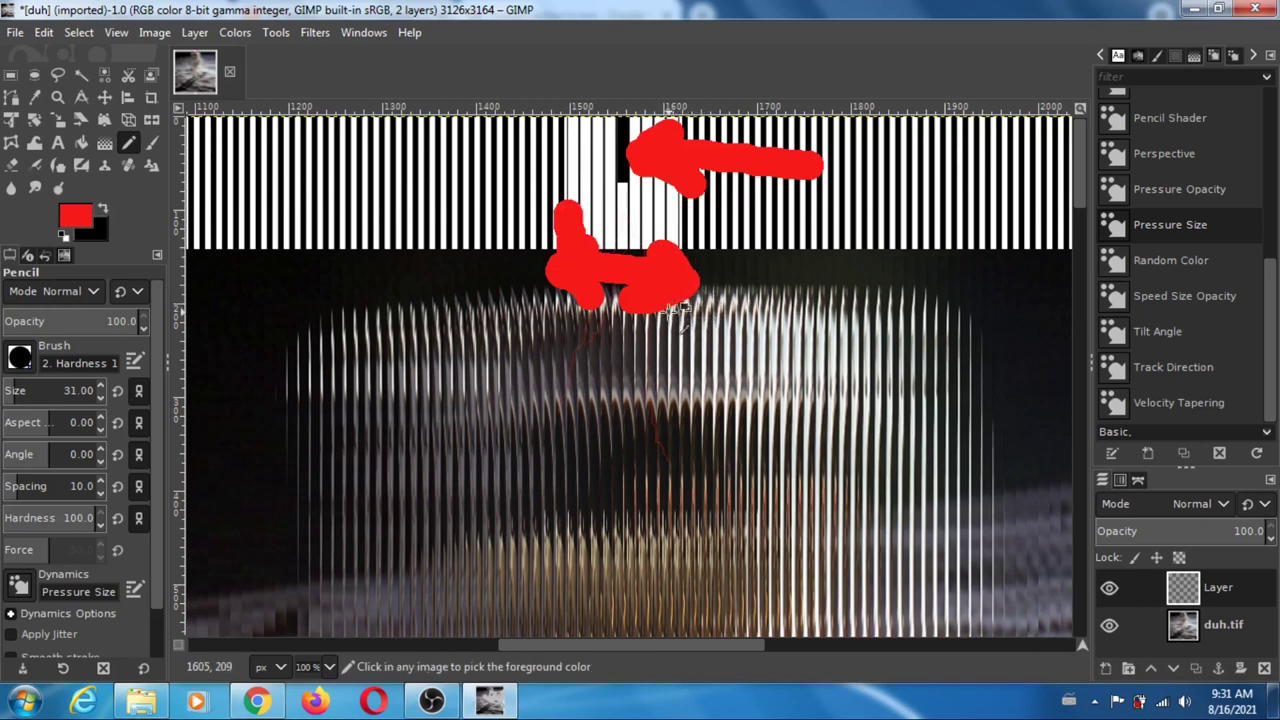
{"action": "key", "text": "ctrl+z"}
{"action": "key", "text": "ctrl+z"}
{"action": "key", "text": "ctrl+z"}
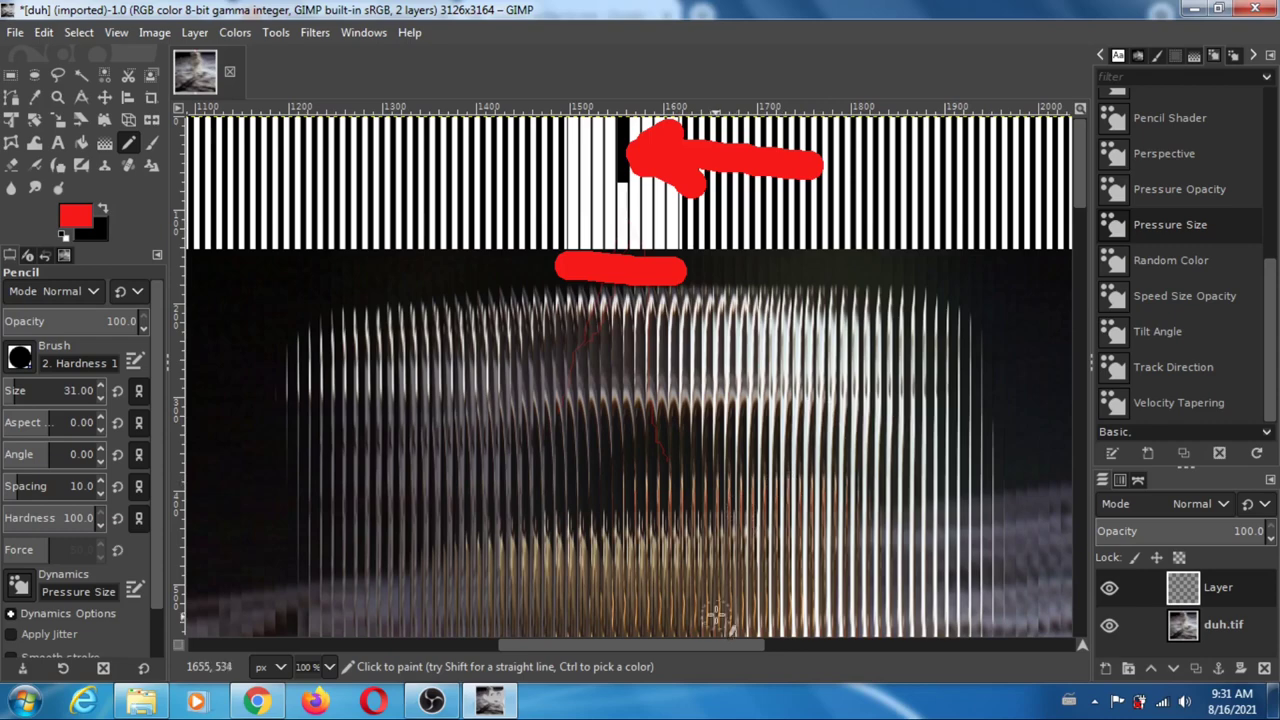
Step: Examine the alignment marks along the bottom and right borders of the interlaced image, and set the zoom to 12.5%
{"action": "left_click_drag", "start_coordinate": [714, 648], "coordinate": [770, 587]}
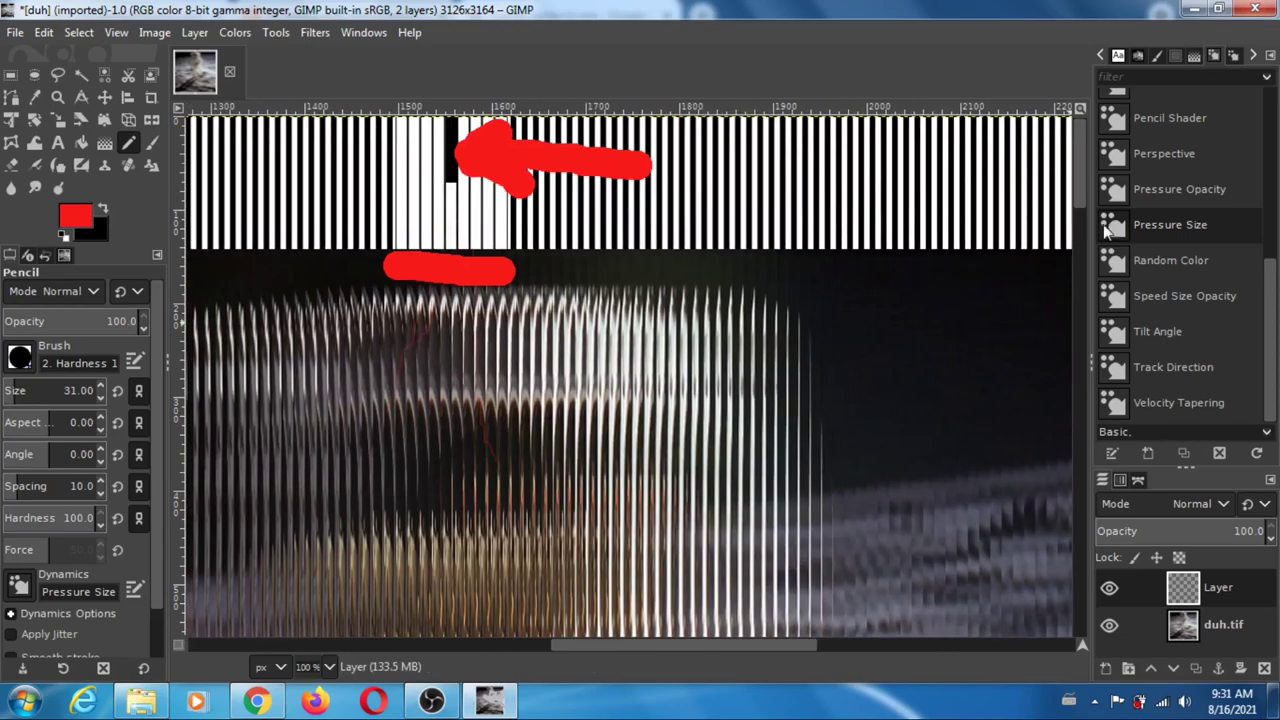
{"action": "left_click_drag", "start_coordinate": [1081, 177], "coordinate": [1124, 614]}
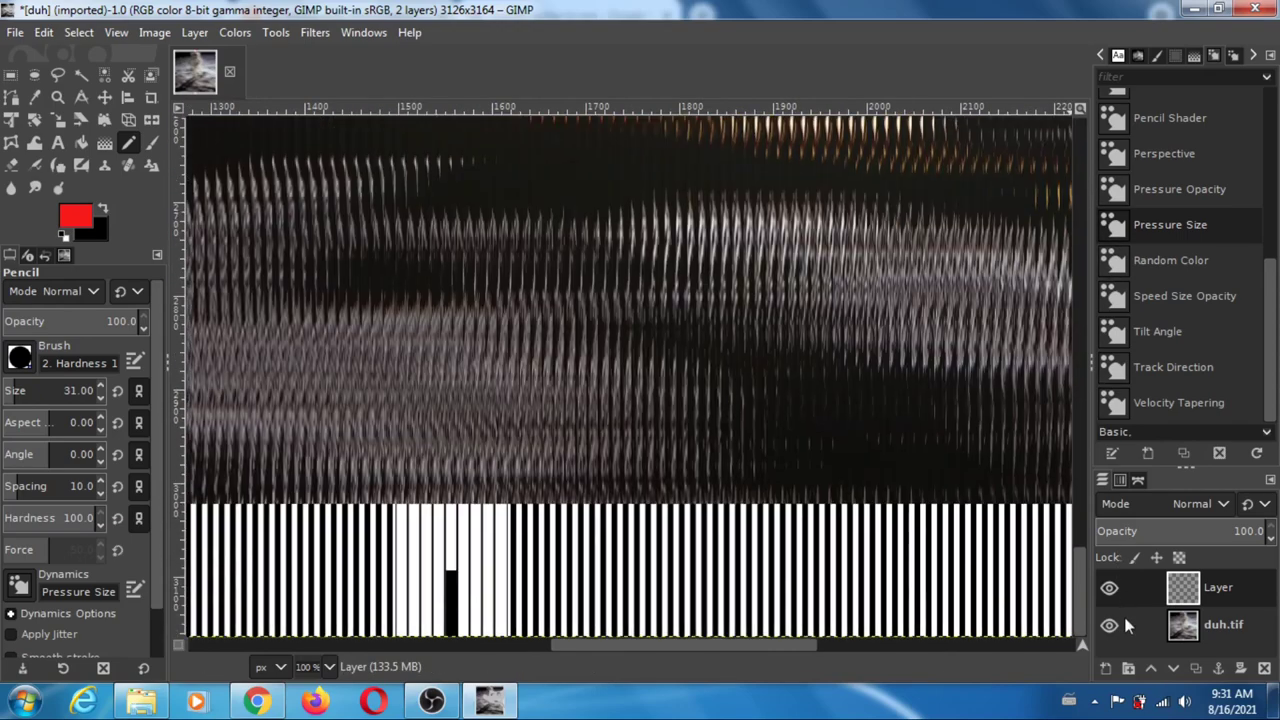
{"action": "left_click_drag", "start_coordinate": [643, 642], "coordinate": [970, 664]}
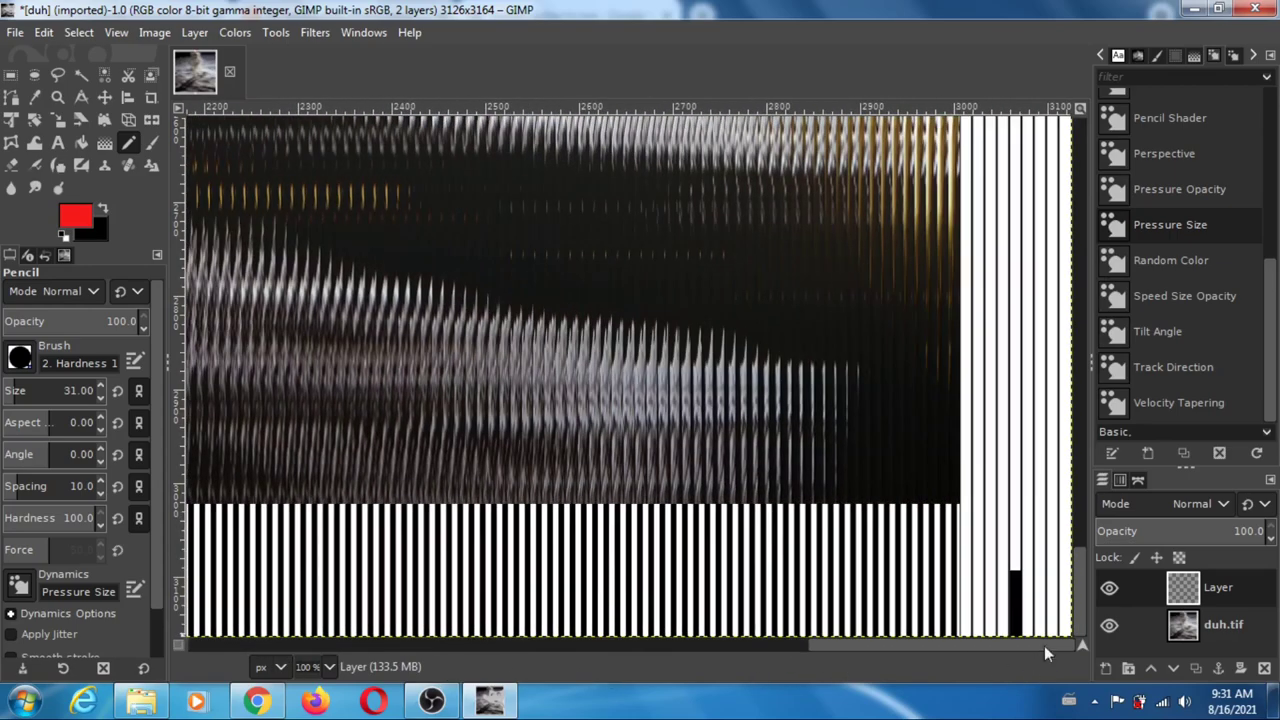
{"action": "left_click_drag", "start_coordinate": [1080, 595], "coordinate": [1075, 409]}
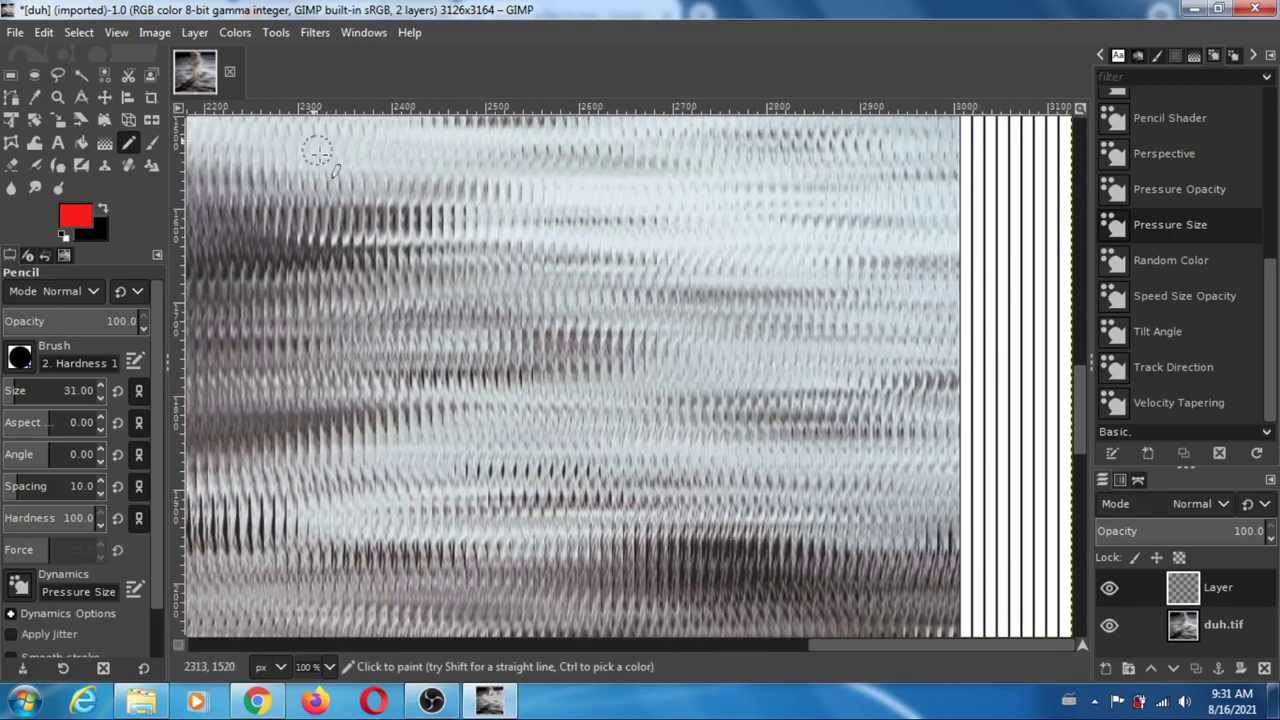
{"action": "left_click", "coordinate": [117, 32]}
{"action": "mouse_move", "coordinate": [259, 106]}
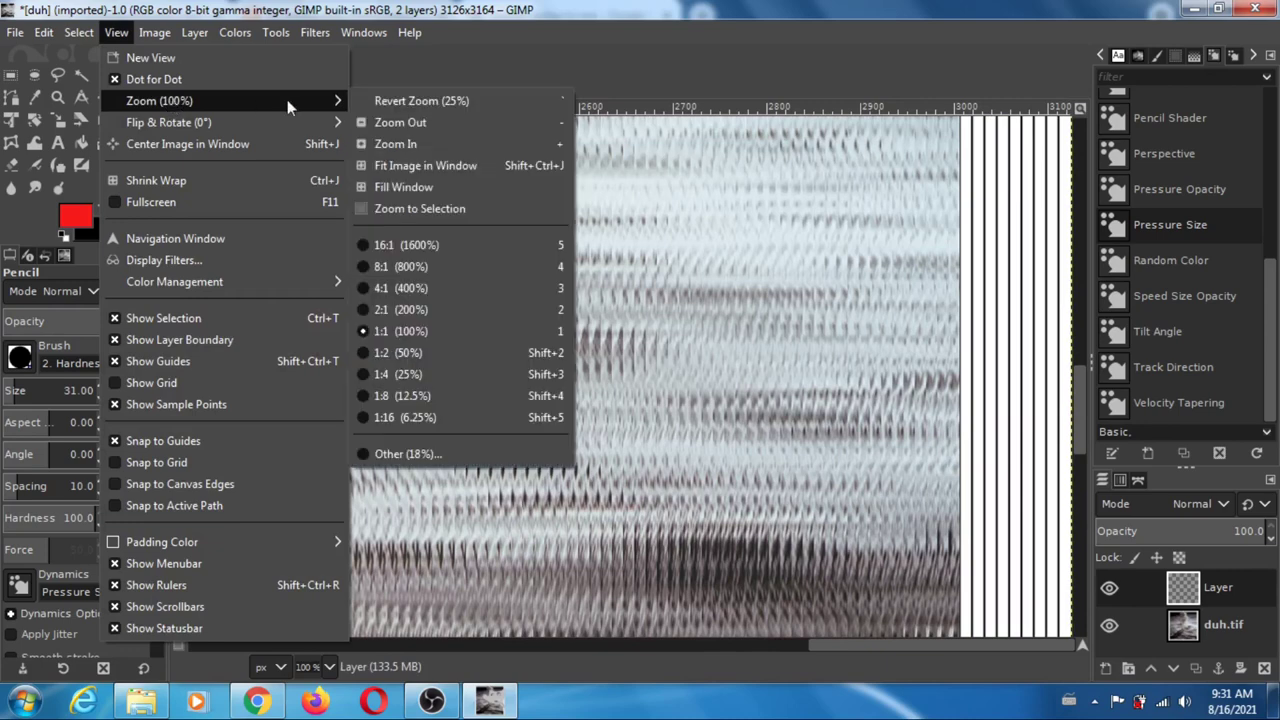
{"action": "left_click", "coordinate": [406, 396]}
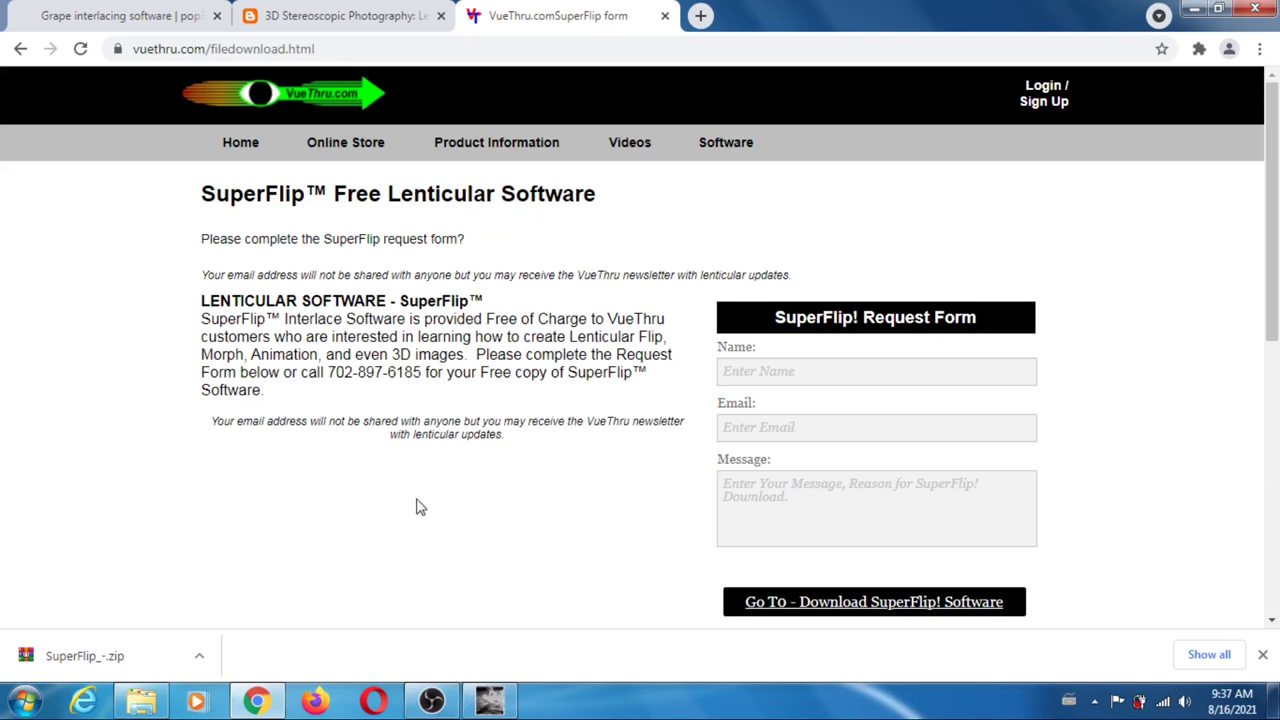
Step: Launch the SuperFlip!- application from the SuperFlip_- folder in Downloads
{"action": "left_click", "coordinate": [157, 700]}
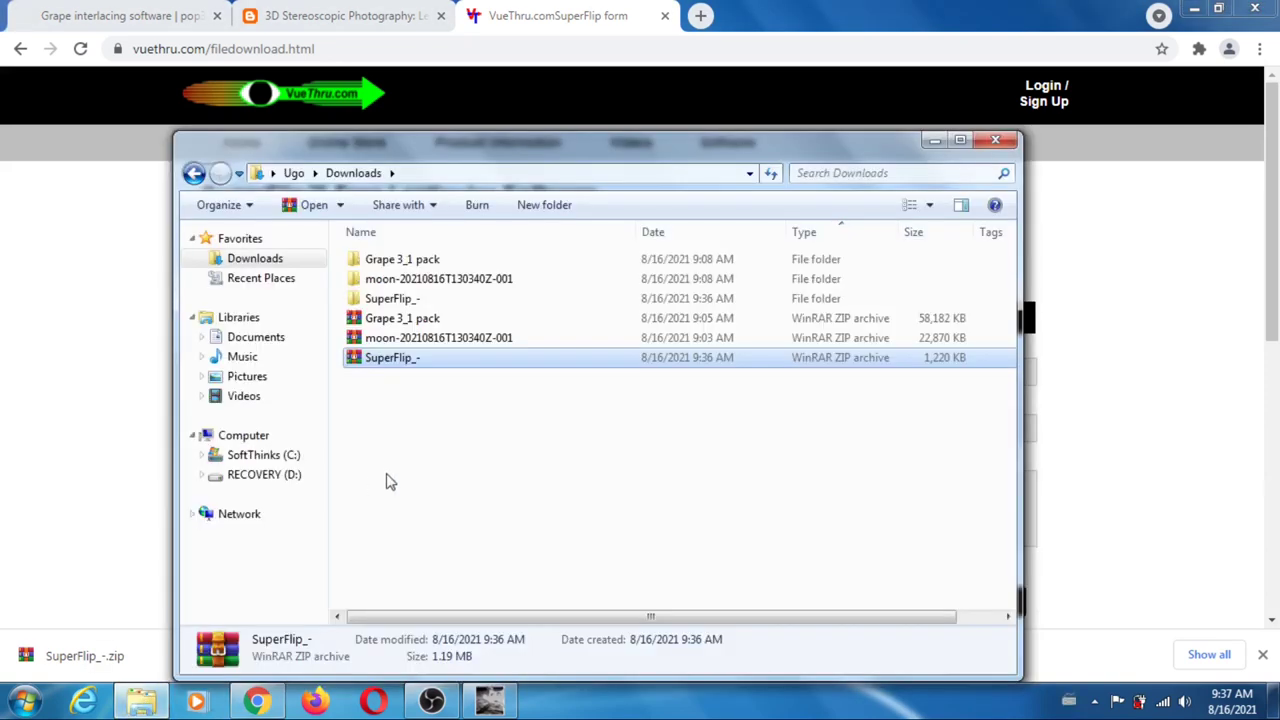
{"action": "double_click", "coordinate": [393, 300]}
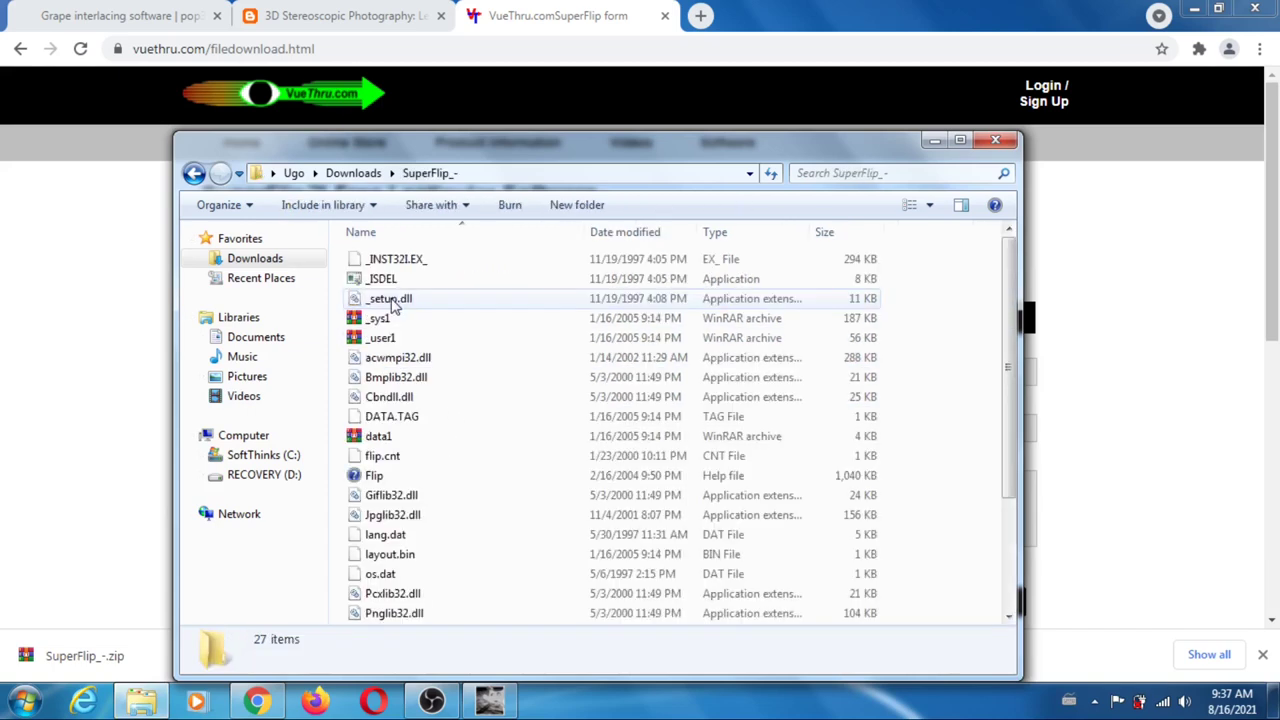
{"action": "left_click_drag", "start_coordinate": [1008, 430], "coordinate": [1000, 600]}
{"action": "double_click", "coordinate": [400, 575]}
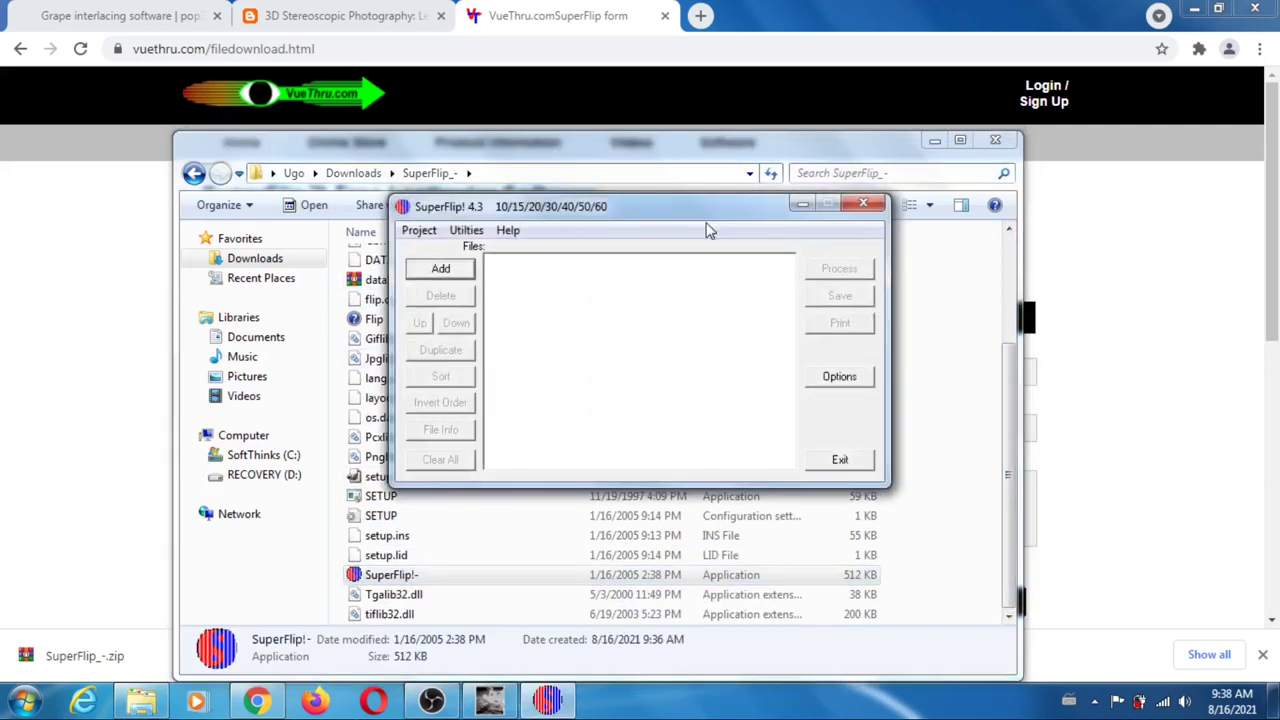
Step: Add images 1 to 12 from the moon demo sequence folder in Downloads and invert their order
{"action": "left_click", "coordinate": [440, 272]}
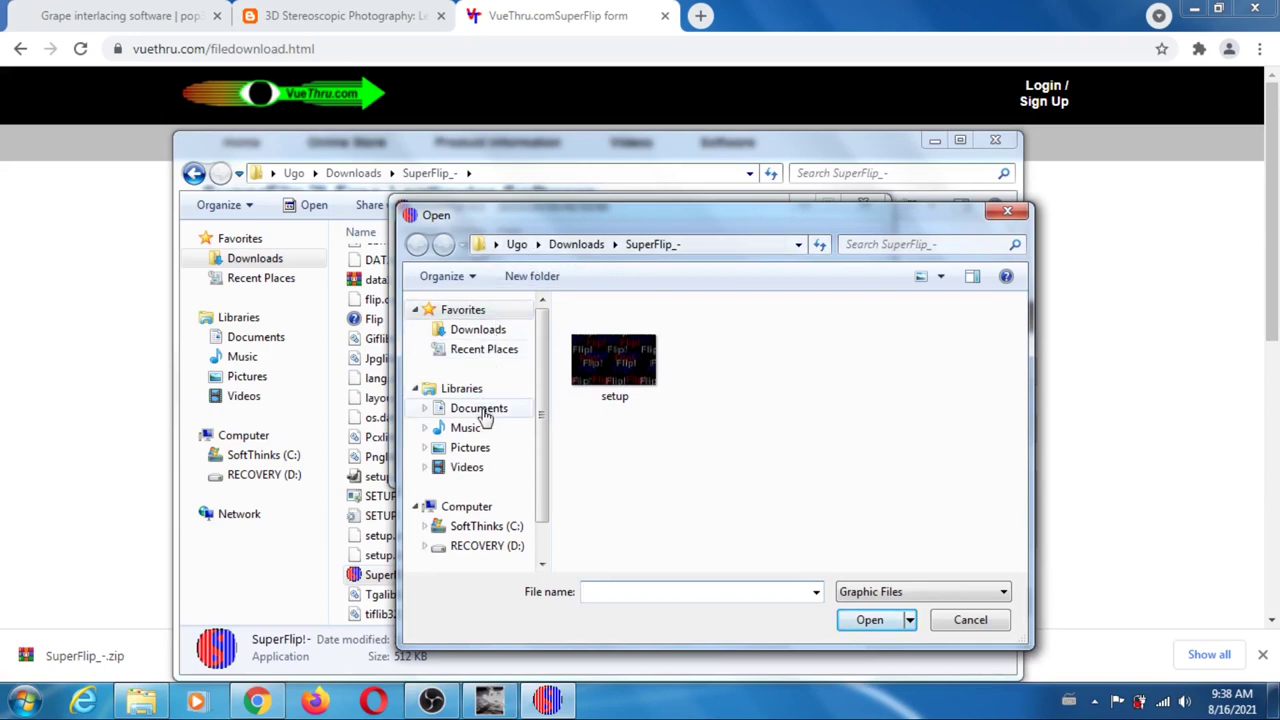
{"action": "left_click", "coordinate": [480, 334]}
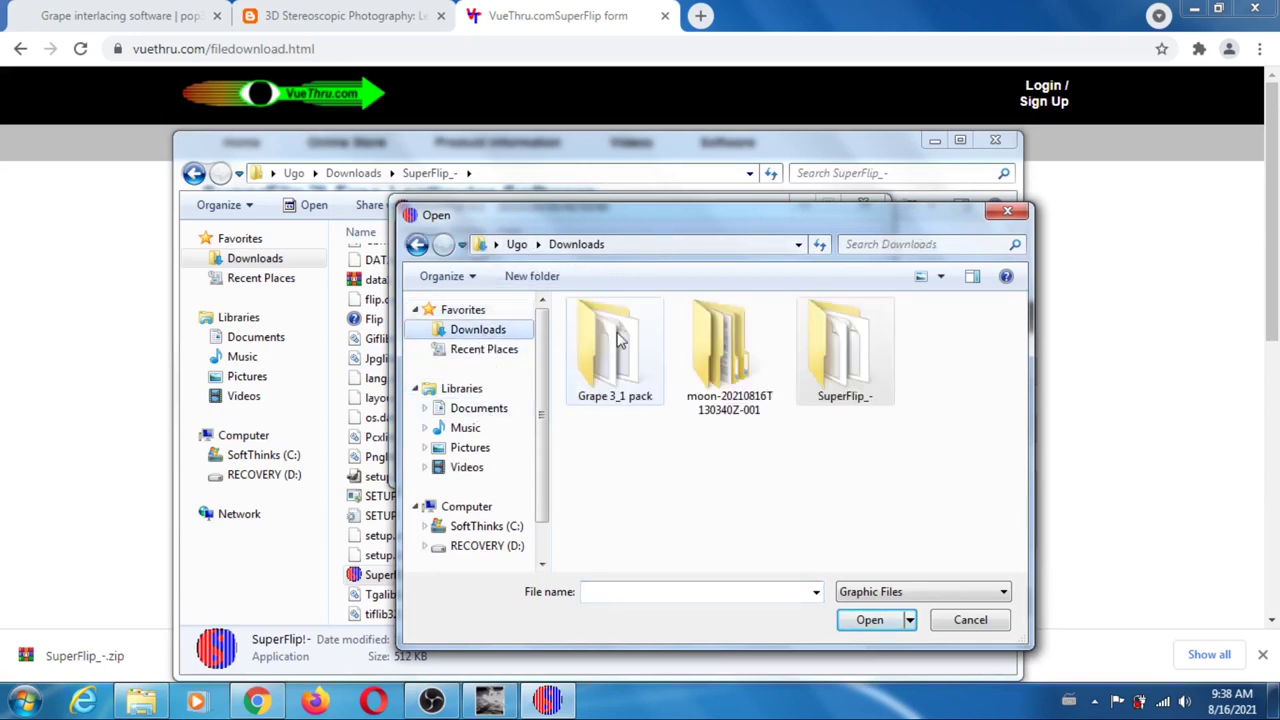
{"action": "double_click", "coordinate": [718, 358]}
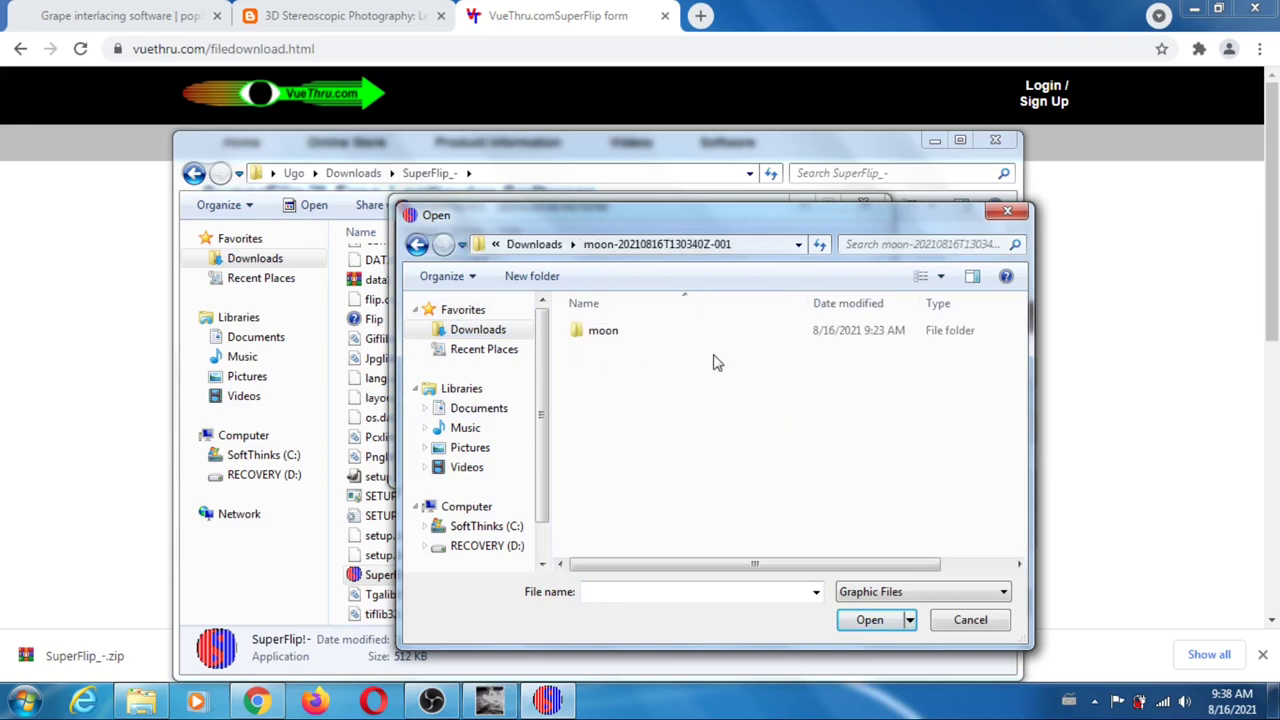
{"action": "double_click", "coordinate": [604, 333]}
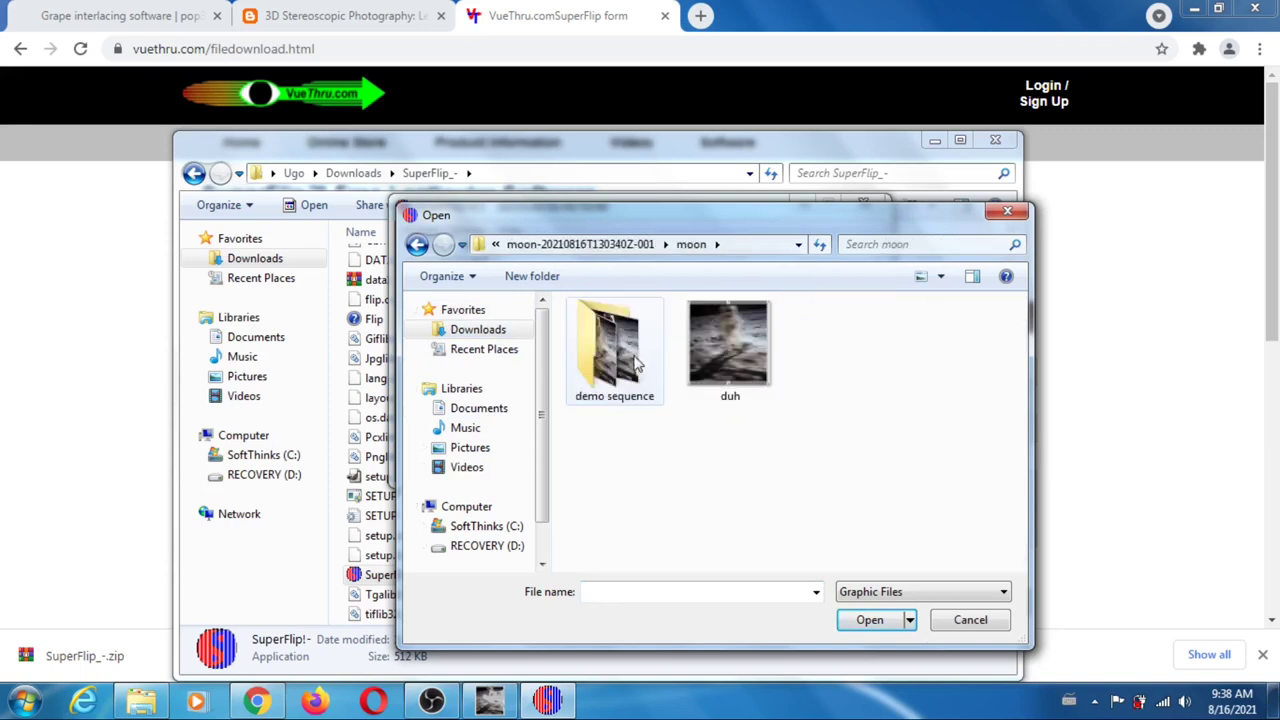
{"action": "double_click", "coordinate": [628, 357]}
{"action": "left_click", "coordinate": [628, 357]}
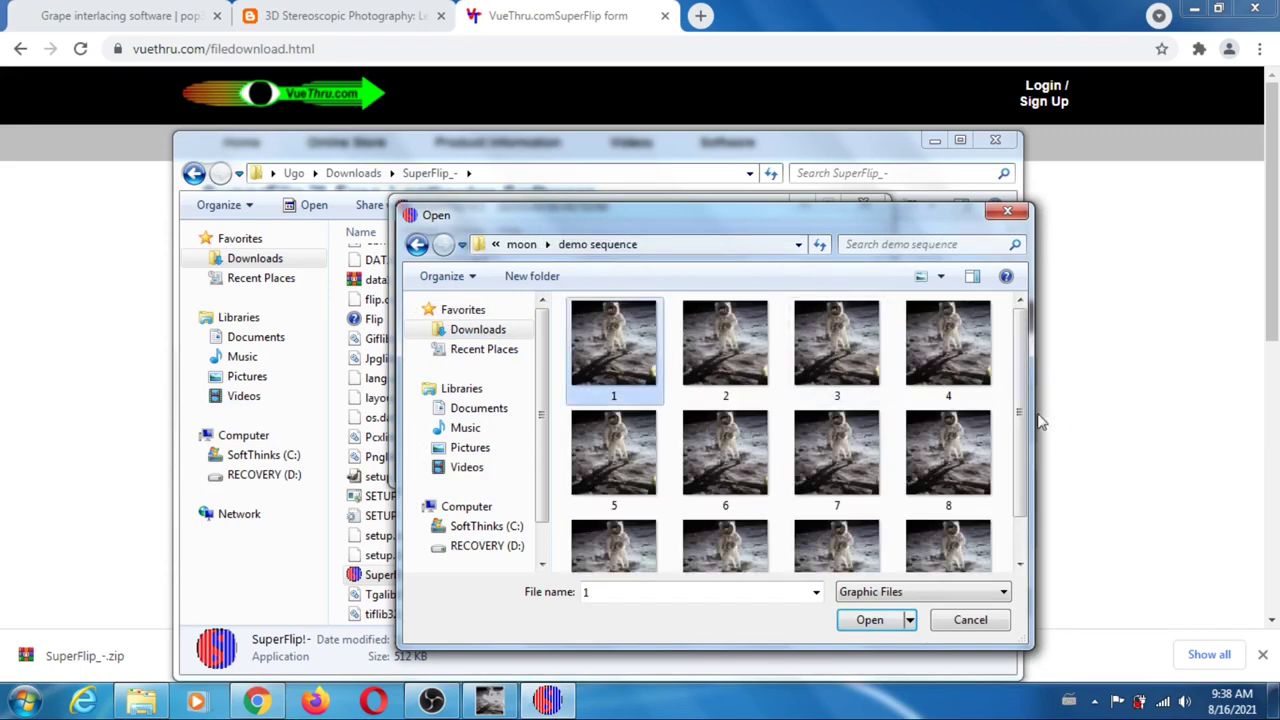
{"action": "scroll", "coordinate": [1040, 543], "scroll_direction": "down", "scroll_amount": 1}
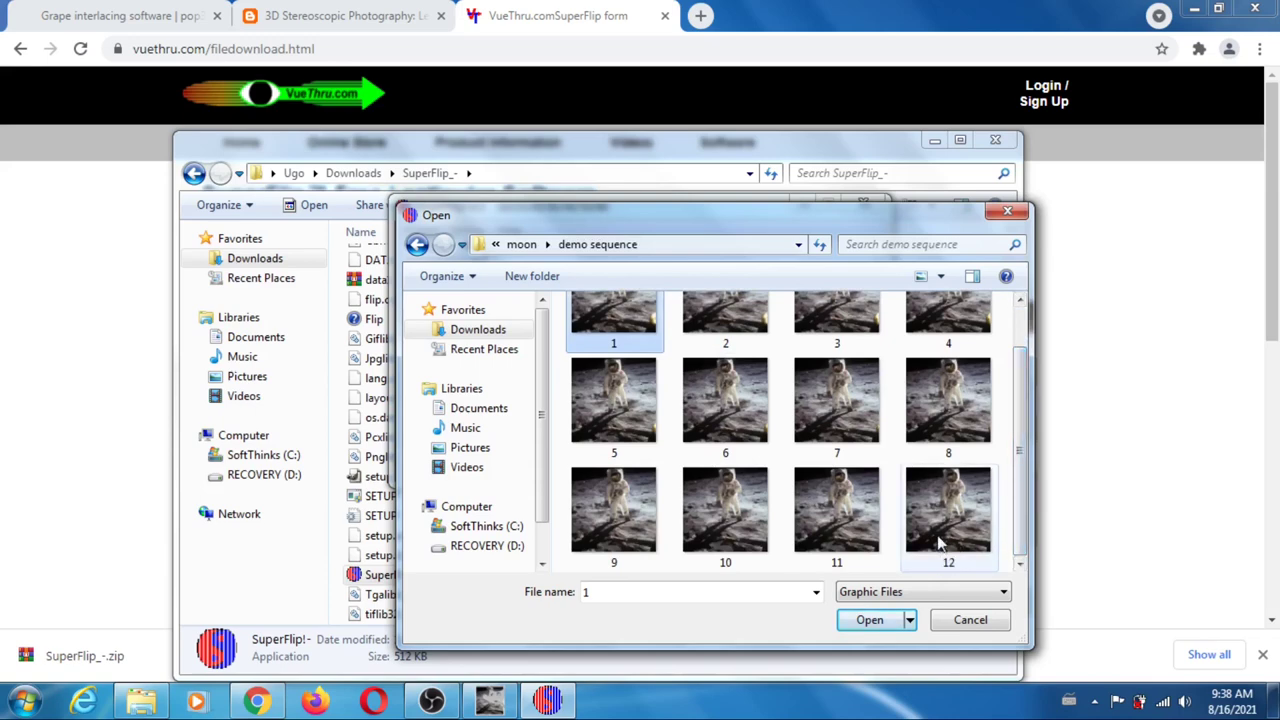
{"action": "left_click", "coordinate": [943, 543], "text": "shift"}
{"action": "left_click", "coordinate": [867, 620]}
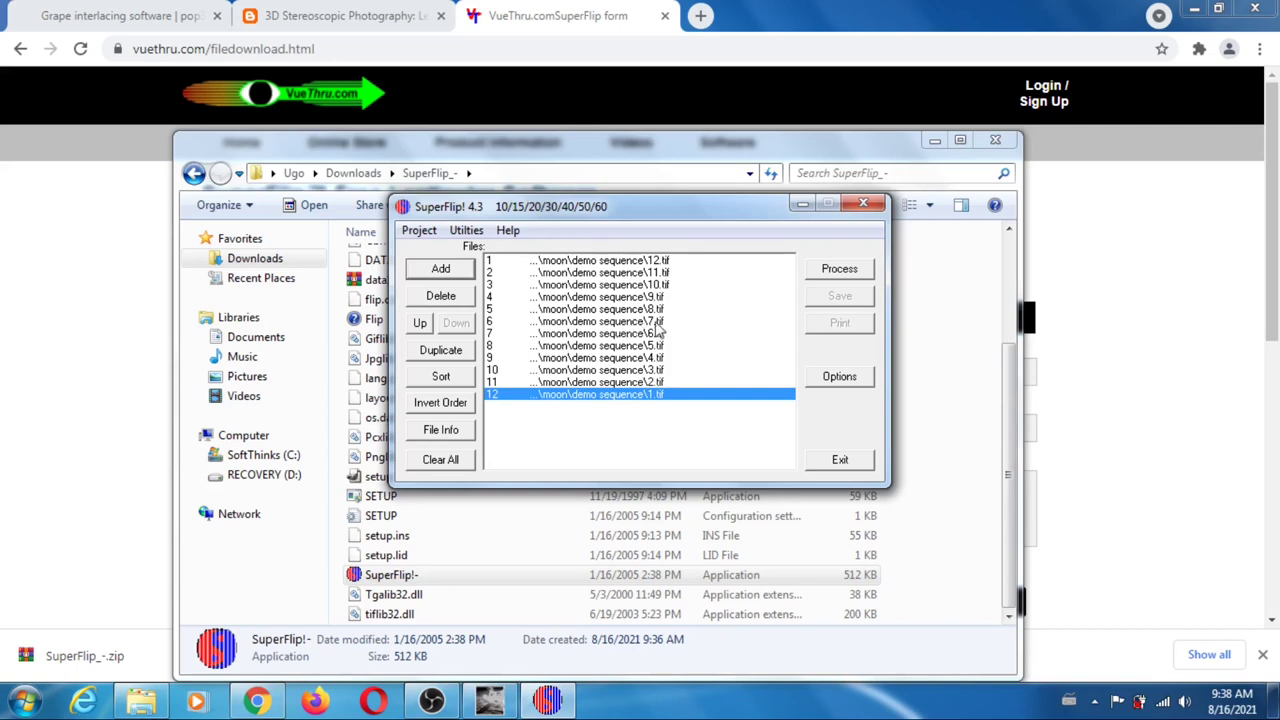
{"action": "left_click", "coordinate": [456, 403]}
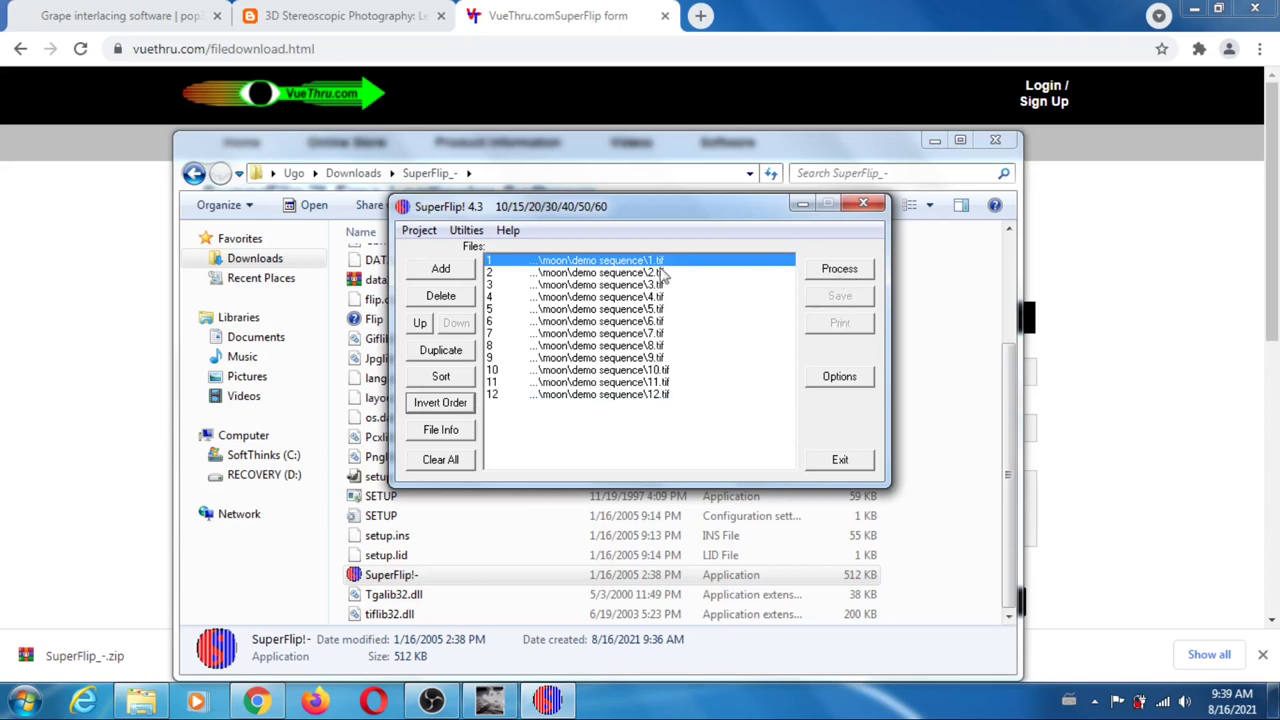
Step: Start processing the listed images and set the output line screen to 60.12 lpi
{"action": "left_click", "coordinate": [840, 270]}
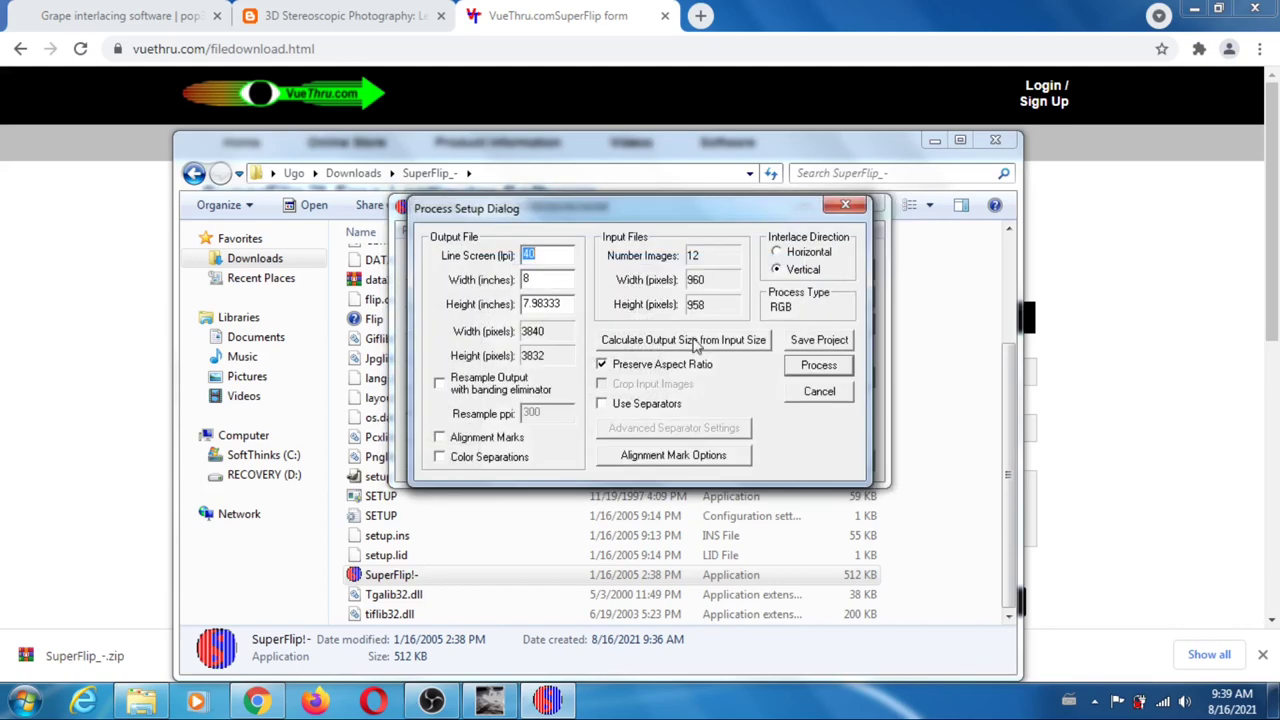
{"action": "left_click", "coordinate": [549, 254]}
{"action": "key", "text": "BackSpace"}
{"action": "key", "text": "BackSpace"}
{"action": "type", "text": "60.12"}
Step: Set the output width to 6 inches
{"action": "left_click", "coordinate": [547, 279]}
{"action": "double_click", "coordinate": [535, 277]}
{"action": "key", "text": "BackSpace"}
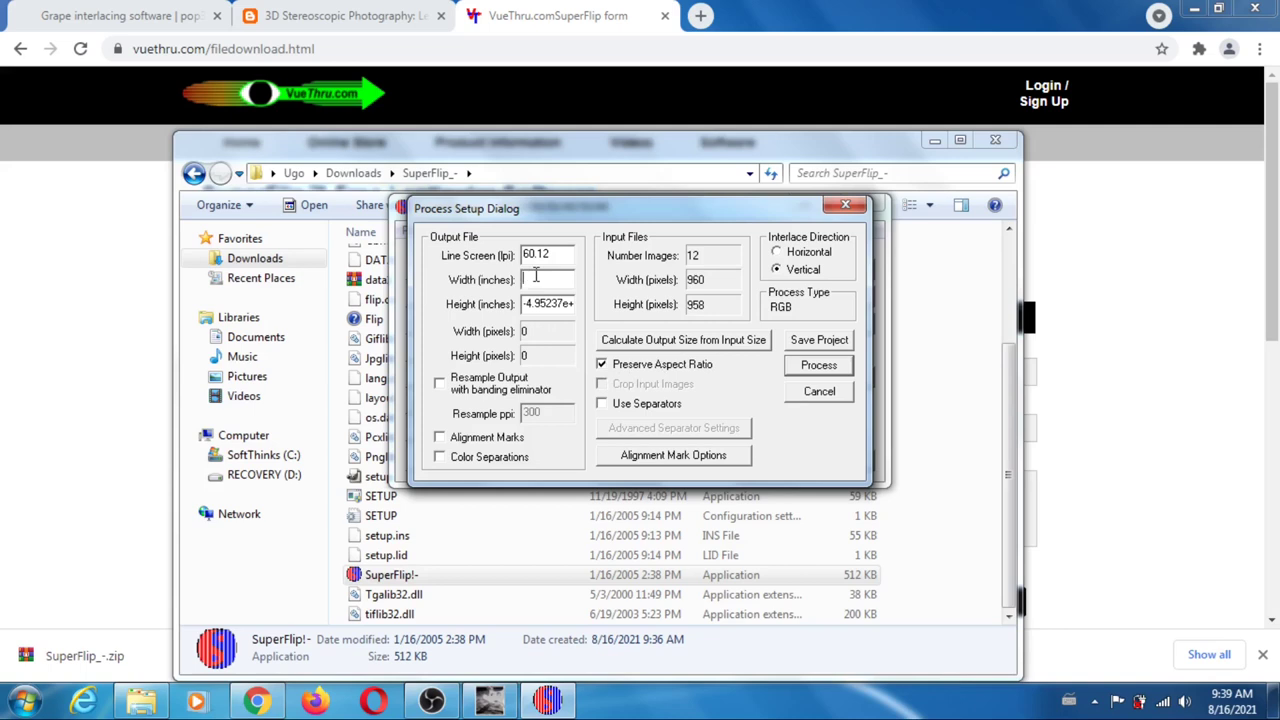
{"action": "type", "text": "6"}
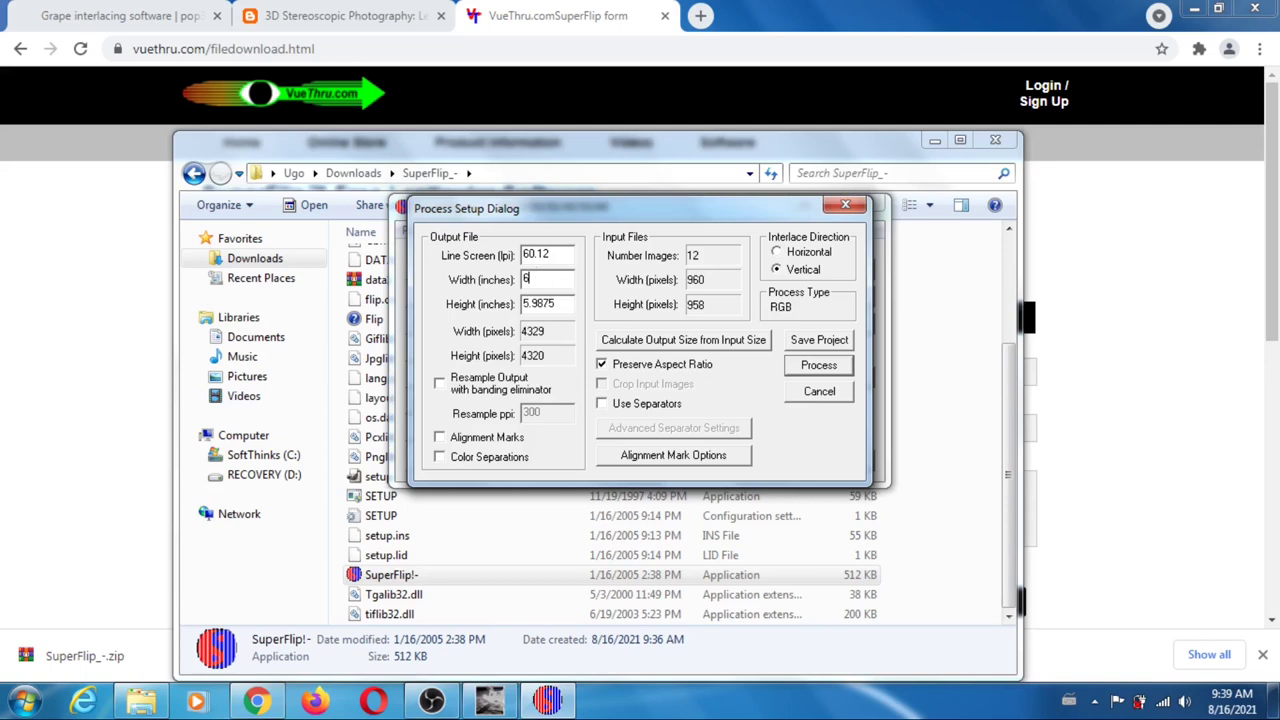
Step: Set the output height to 4 inches with the aspect ratio preserved
{"action": "double_click", "coordinate": [548, 284]}
{"action": "left_click", "coordinate": [561, 306]}
{"action": "key", "text": "BackSpace"}
{"action": "key", "text": "BackSpace"}
{"action": "key", "text": "BackSpace"}
{"action": "key", "text": "BackSpace"}
{"action": "key", "text": "BackSpace"}
{"action": "key", "text": "BackSpace"}
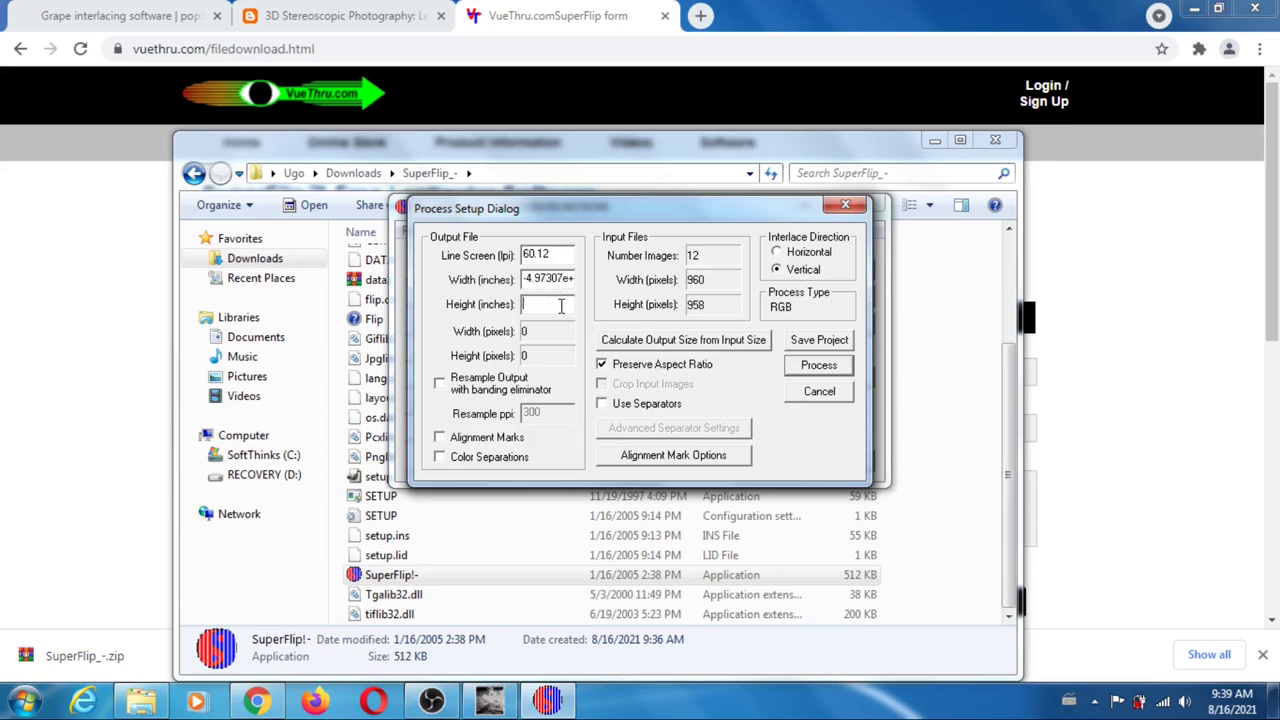
{"action": "type", "text": "4"}
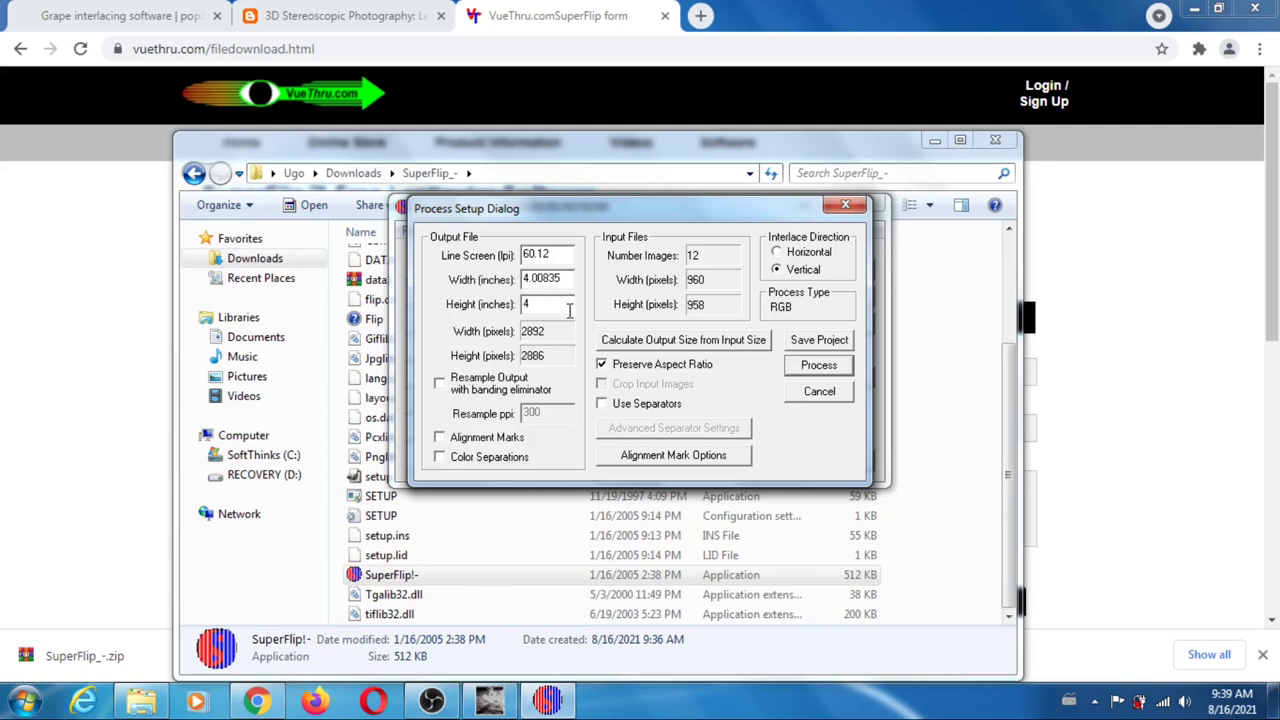
{"action": "left_click", "coordinate": [601, 362]}
Step: Enable resampling of the output with the banding eliminator and set the resample resolution to 720 ppi
{"action": "left_click", "coordinate": [439, 383]}
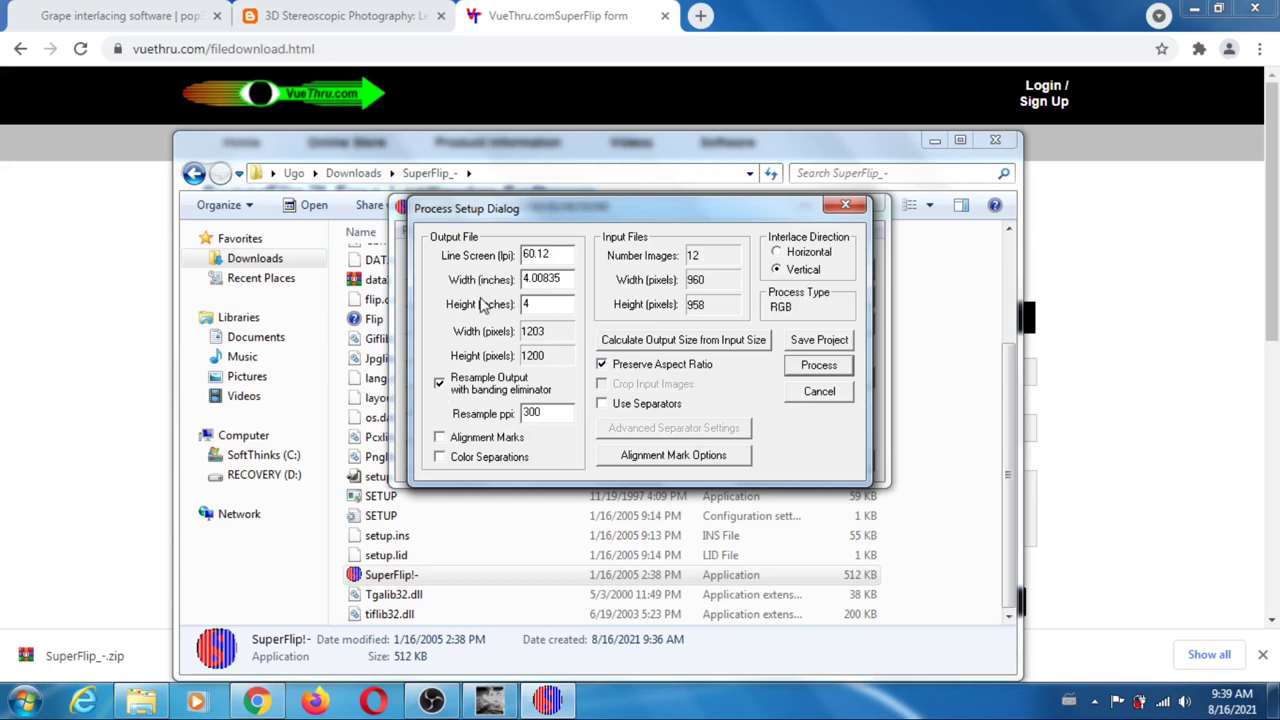
{"action": "left_click", "coordinate": [548, 412]}
{"action": "key", "text": "BackSpace"}
{"action": "key", "text": "BackSpace"}
{"action": "key", "text": "BackSpace"}
{"action": "type", "text": "720"}
Step: Enable alignment marks and choose a 0.25" mark size for the left edge
{"action": "left_click", "coordinate": [440, 439]}
{"action": "left_click", "coordinate": [716, 462]}
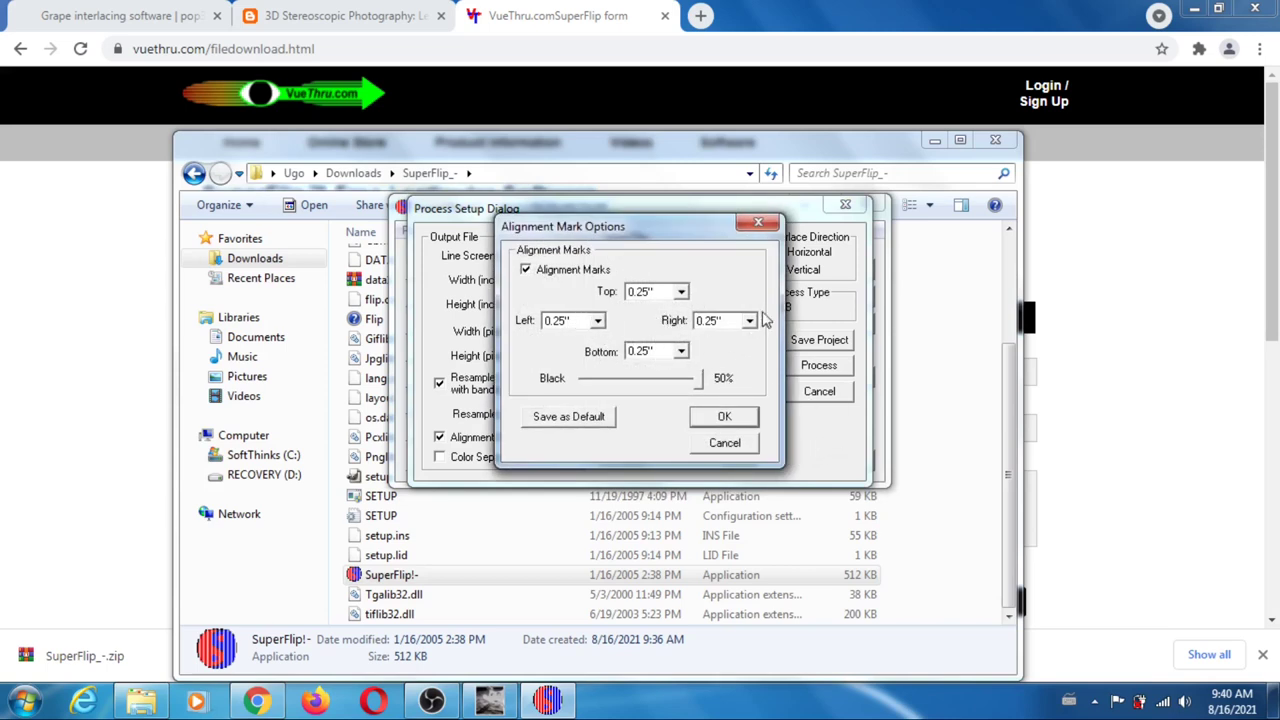
{"action": "left_click", "coordinate": [597, 321]}
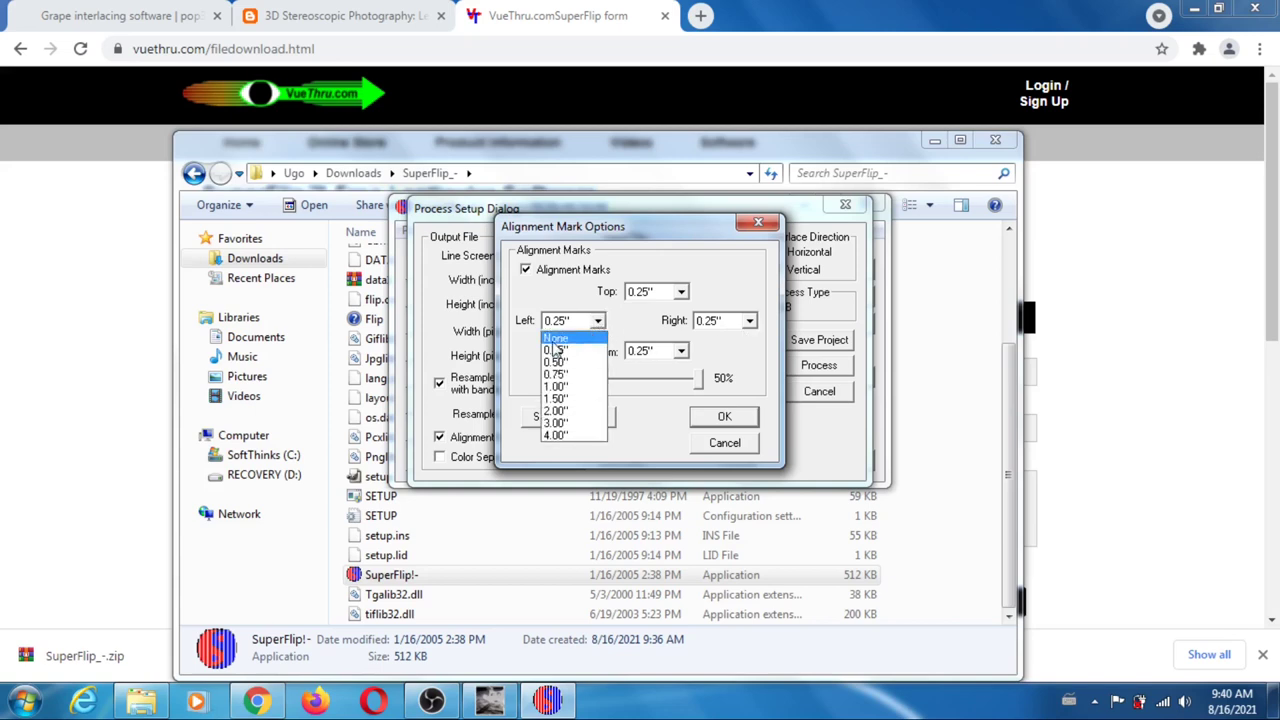
{"action": "left_click", "coordinate": [556, 350]}
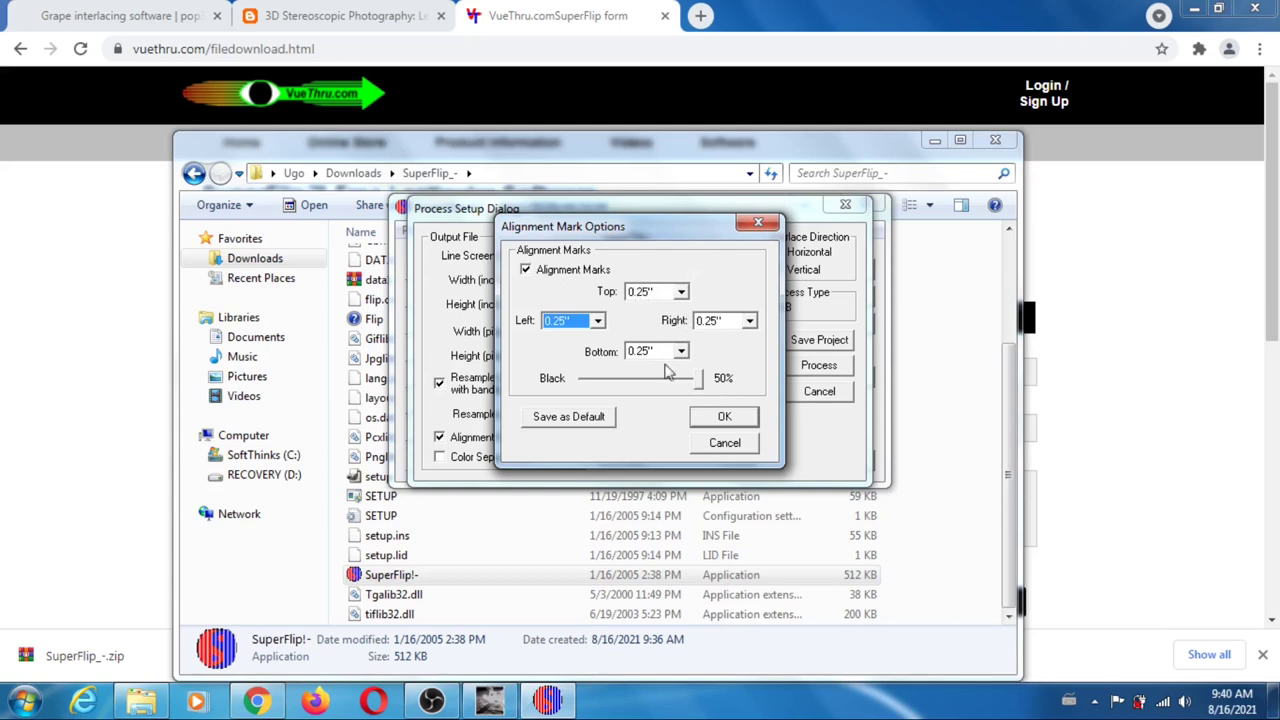
{"action": "left_click", "coordinate": [724, 417]}
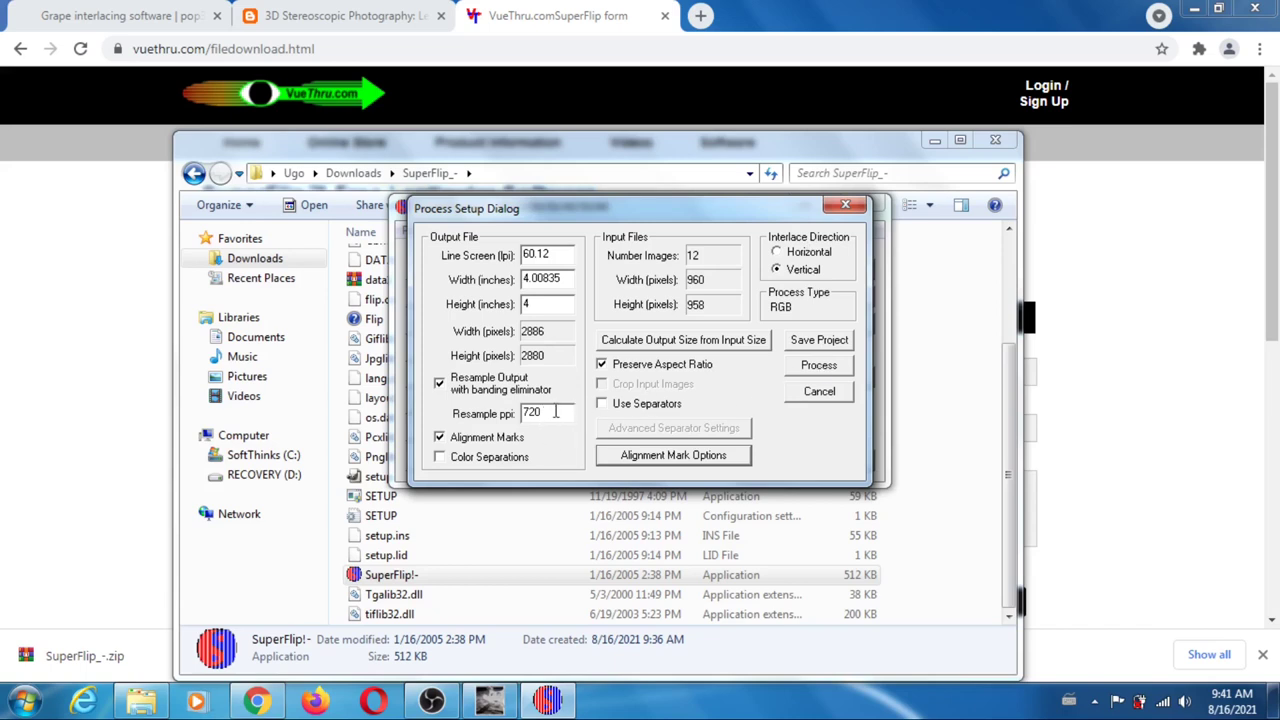
Step: Process the images despite the resample warning, using the Enhance=4 resolution enhancement
{"action": "left_click", "coordinate": [819, 366]}
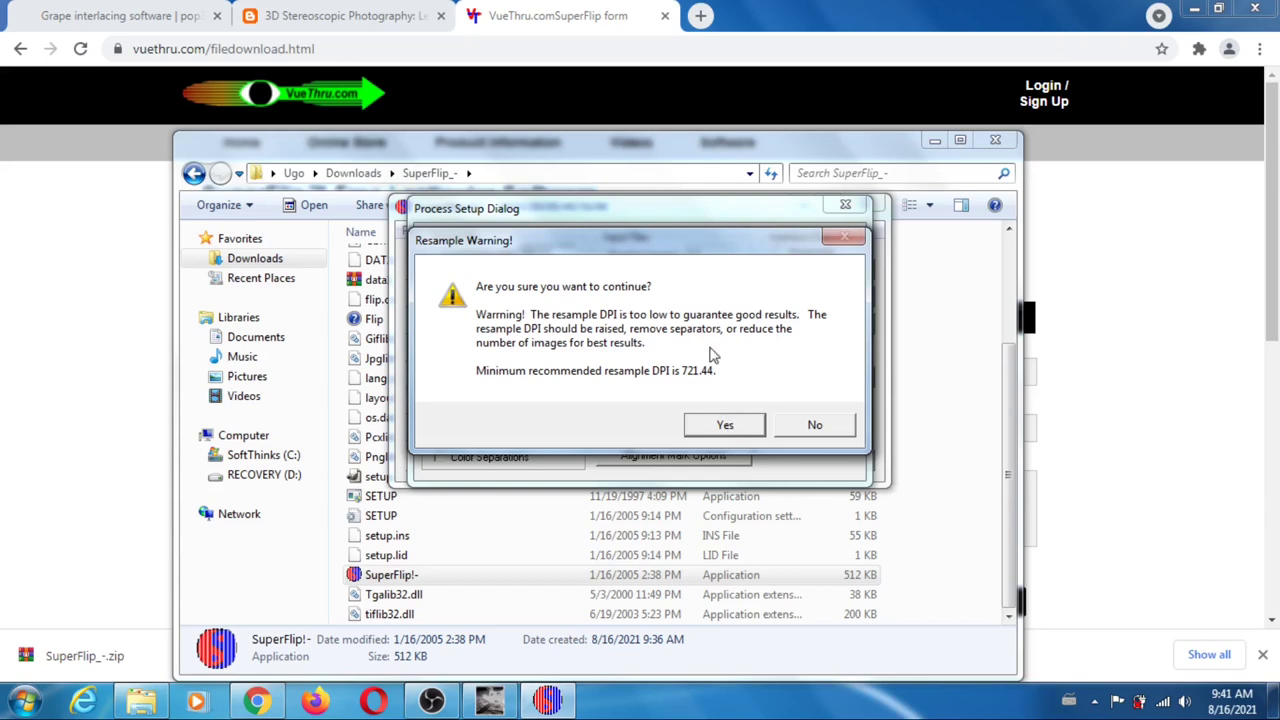
{"action": "left_click", "coordinate": [733, 425]}
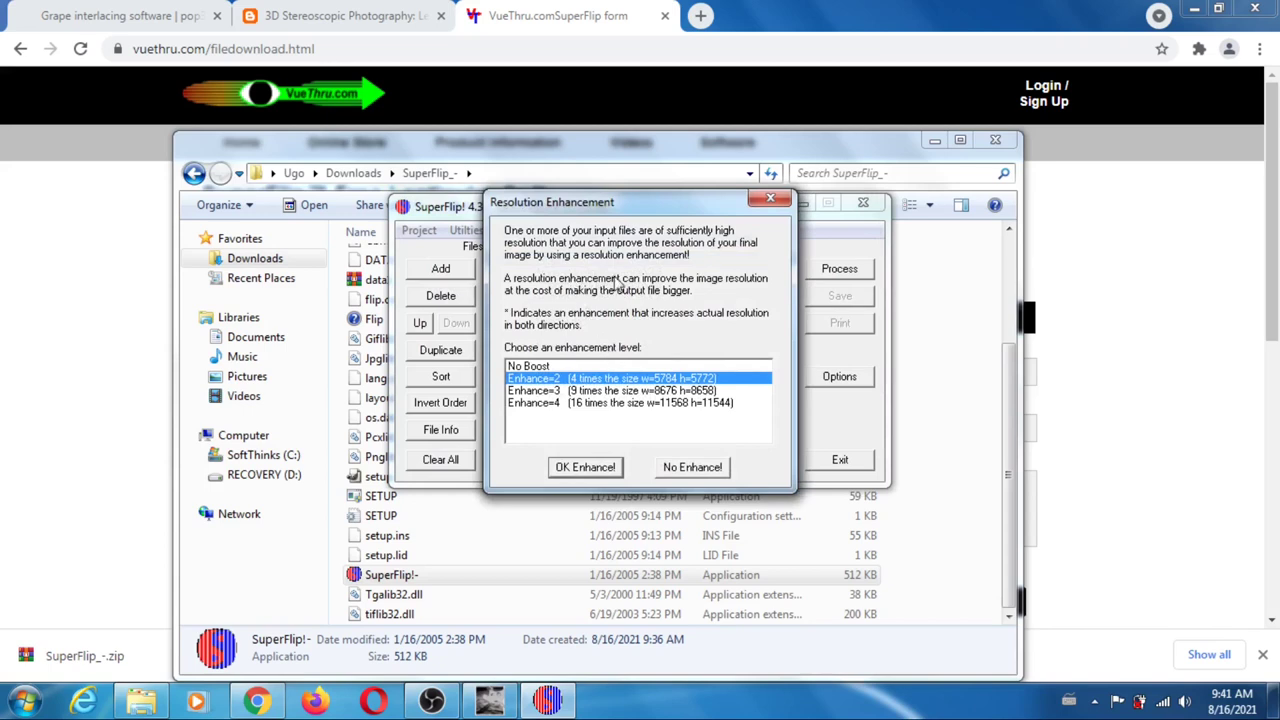
{"action": "left_click", "coordinate": [588, 404]}
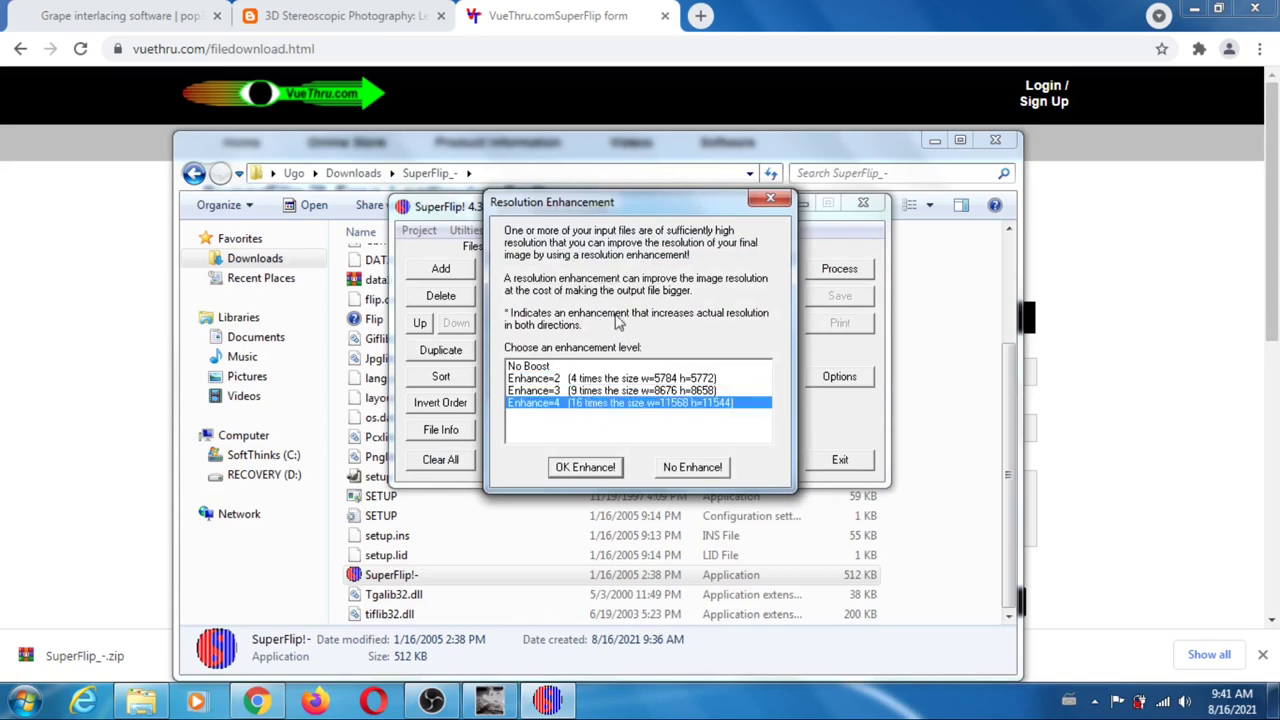
{"action": "left_click", "coordinate": [588, 467]}
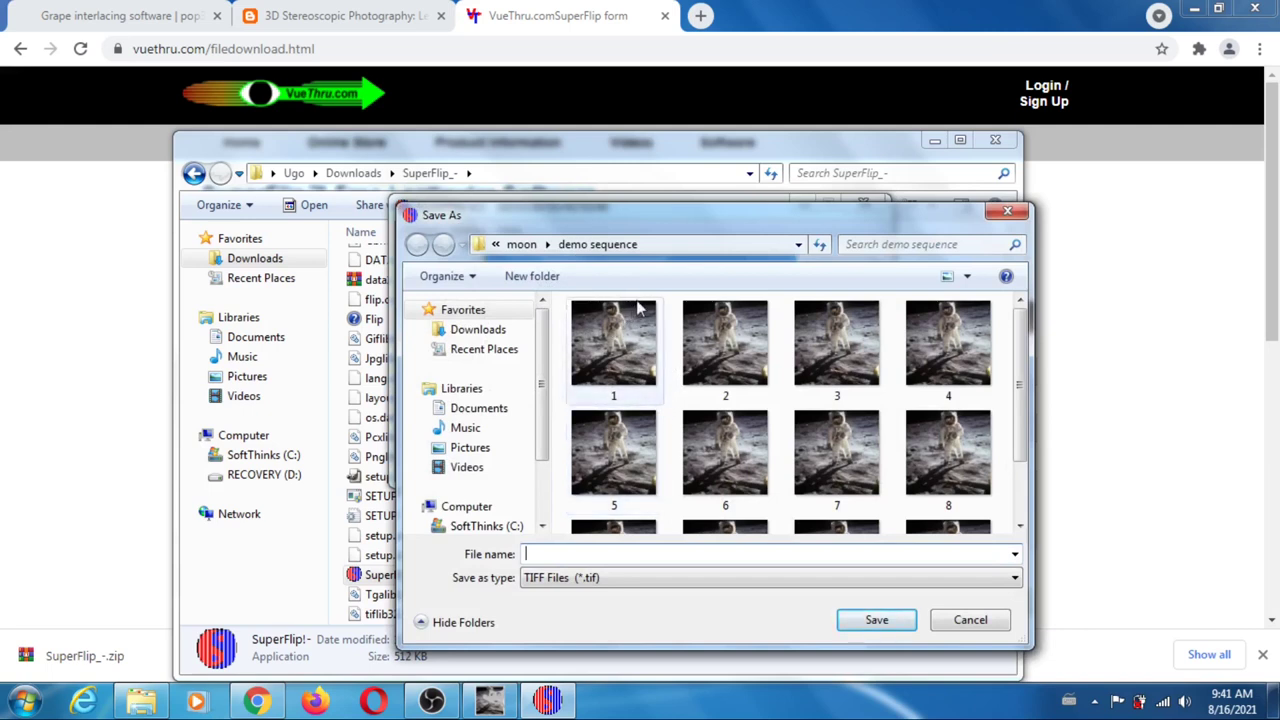
Step: Save the interlaced output as duh2 in TIFF format in the moon folder, and exit SuperFlip
{"action": "left_click", "coordinate": [516, 245]}
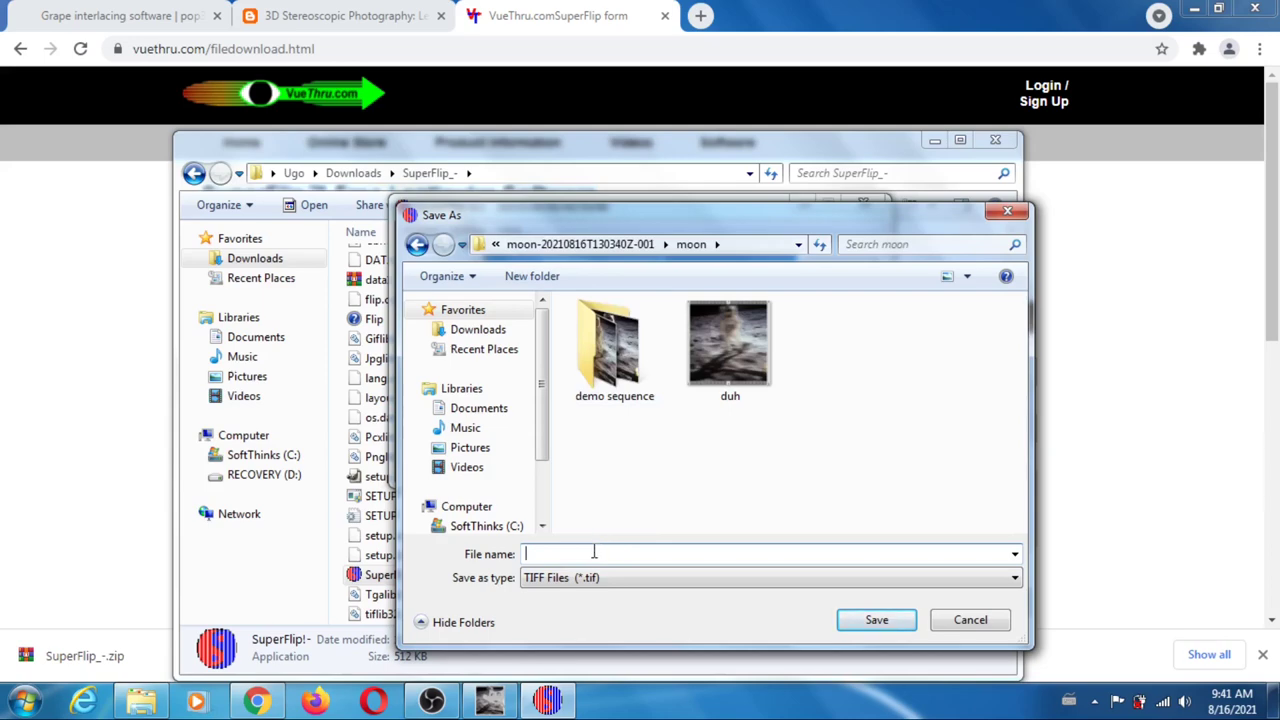
{"action": "type", "text": "duh2"}
{"action": "left_click", "coordinate": [889, 620]}
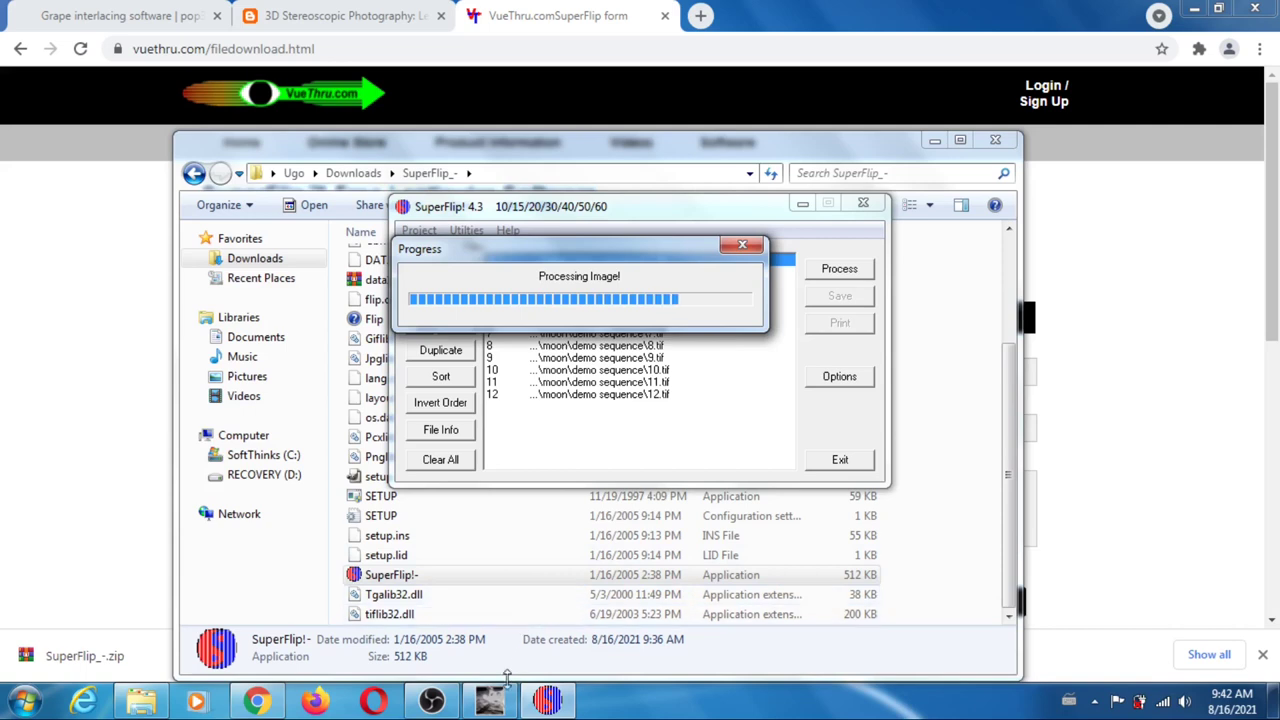
{"action": "mouse_move", "coordinate": [495, 706]}
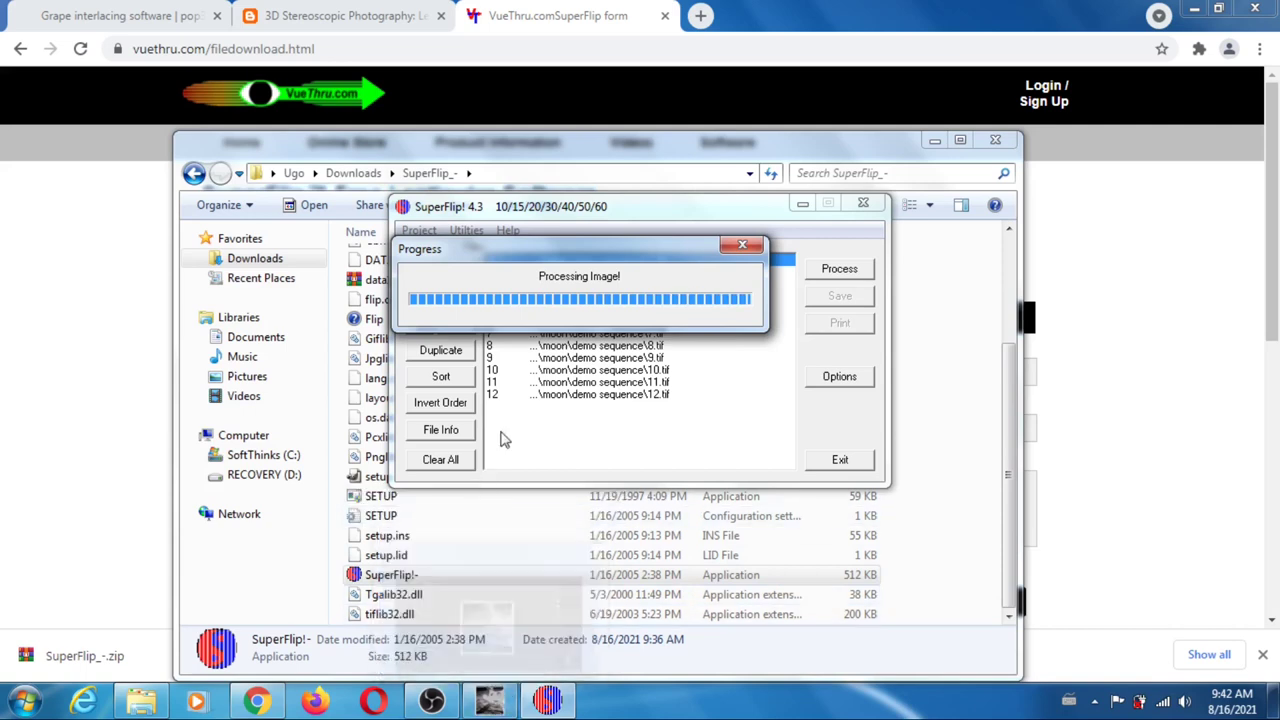
{"action": "left_click", "coordinate": [840, 460]}
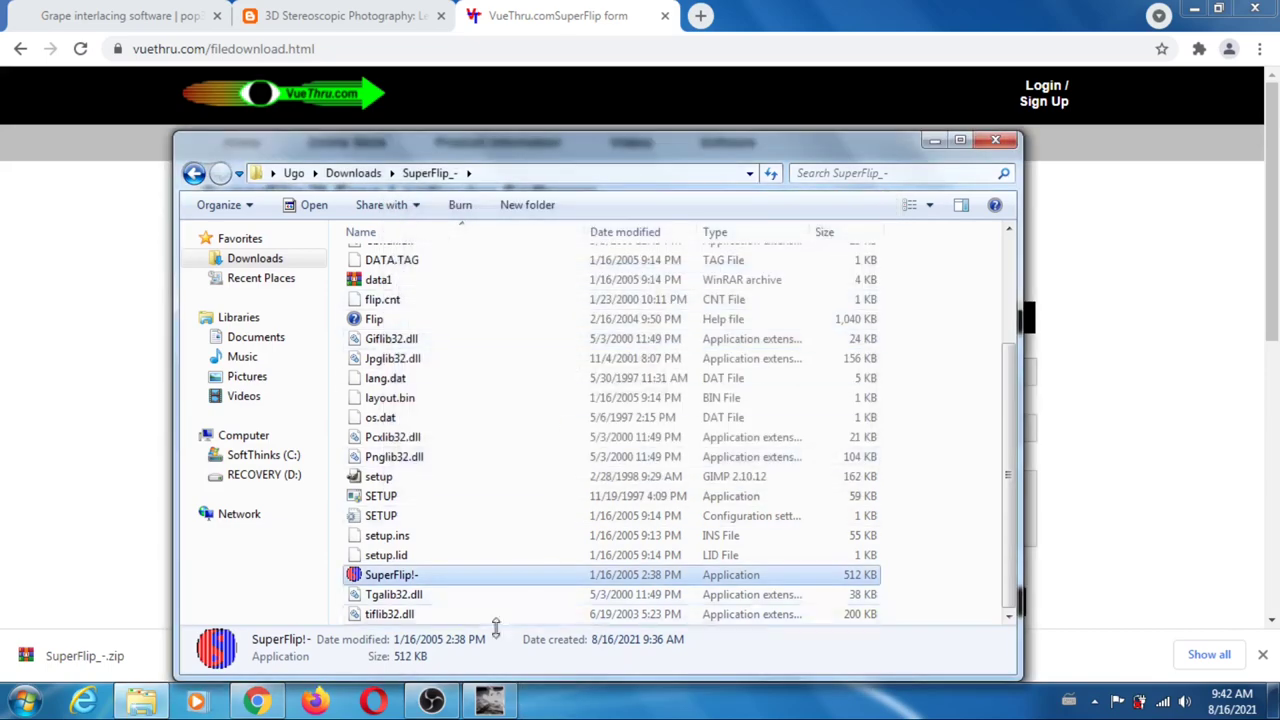
Step: Switch to GIMP and open duh2.tif from the moon folder
{"action": "mouse_move", "coordinate": [432, 703]}
{"action": "left_click", "coordinate": [489, 702]}
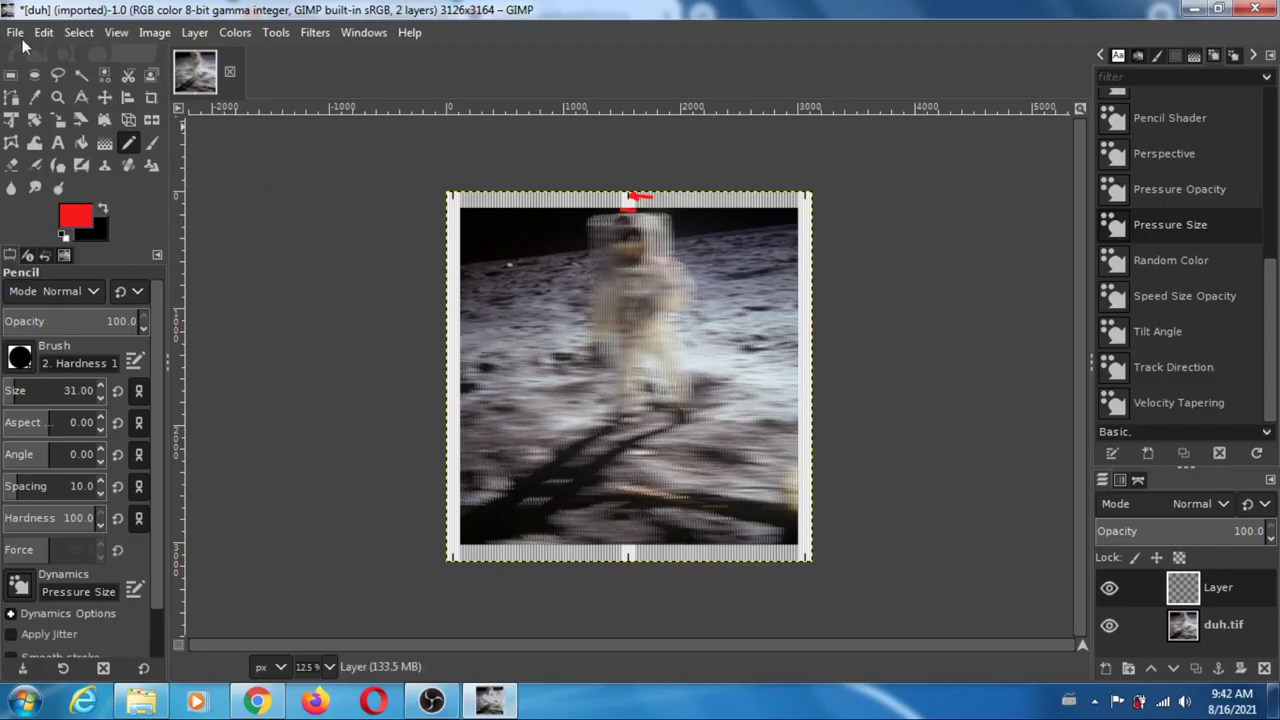
{"action": "left_click", "coordinate": [18, 33]}
{"action": "left_click", "coordinate": [42, 102]}
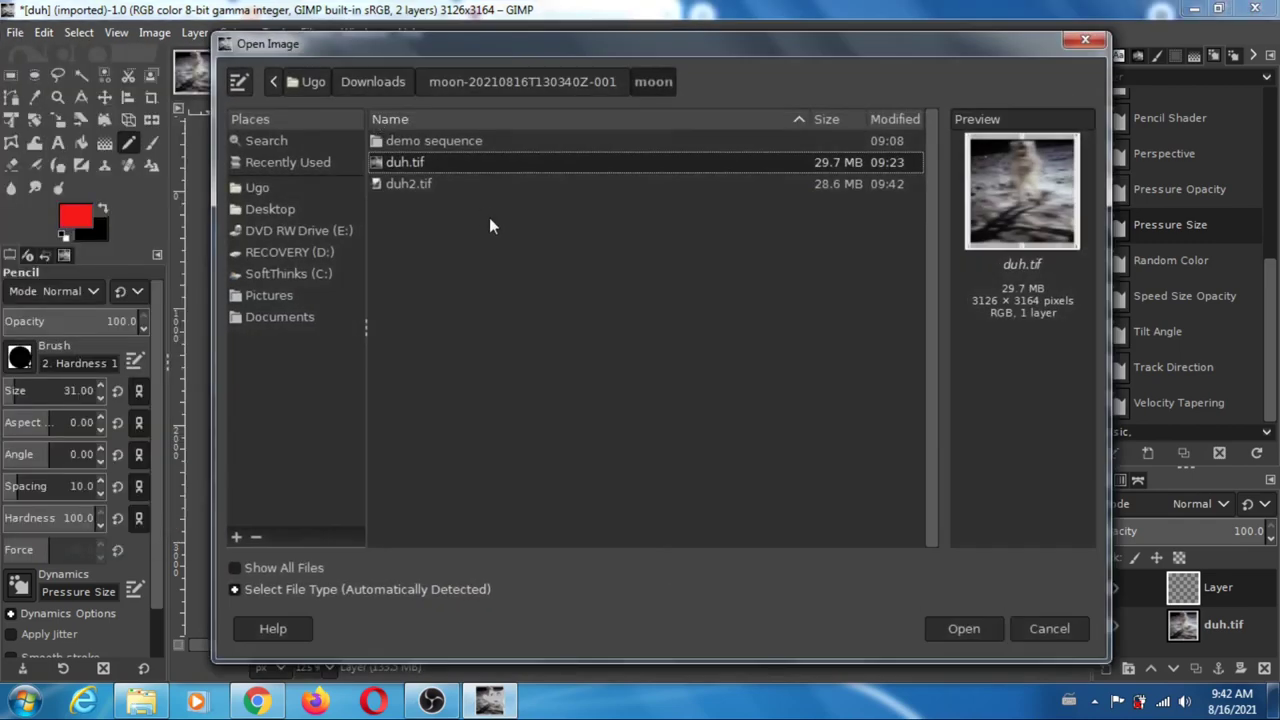
{"action": "left_click", "coordinate": [410, 184]}
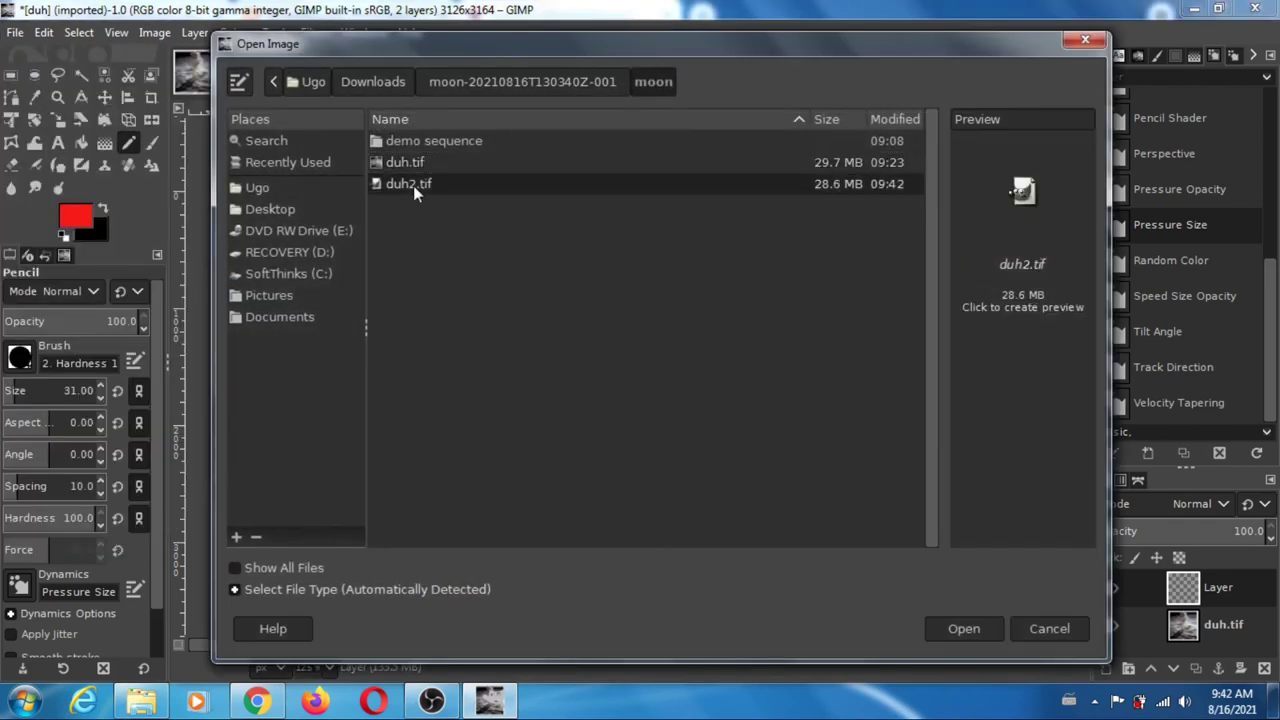
{"action": "left_click", "coordinate": [962, 630]}
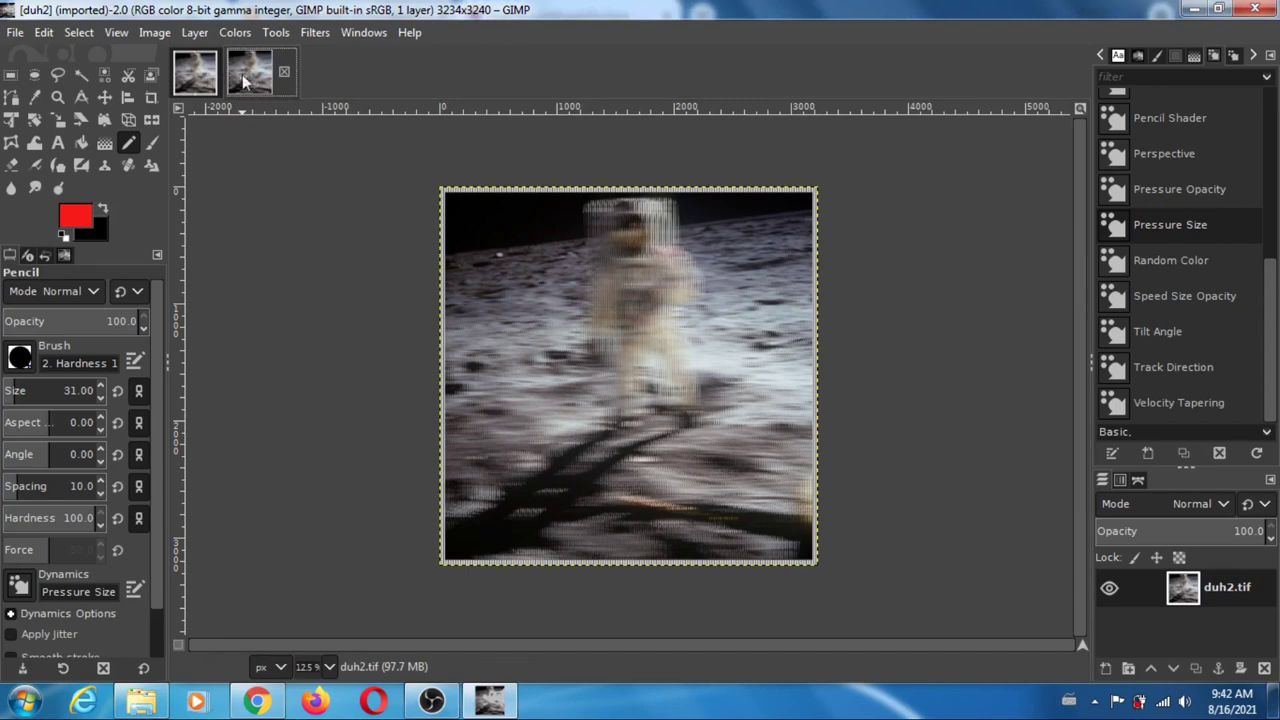
Step: Compare the borders and alignment marks of the duh and duh2 images by alternating between them
{"action": "left_click", "coordinate": [202, 79]}
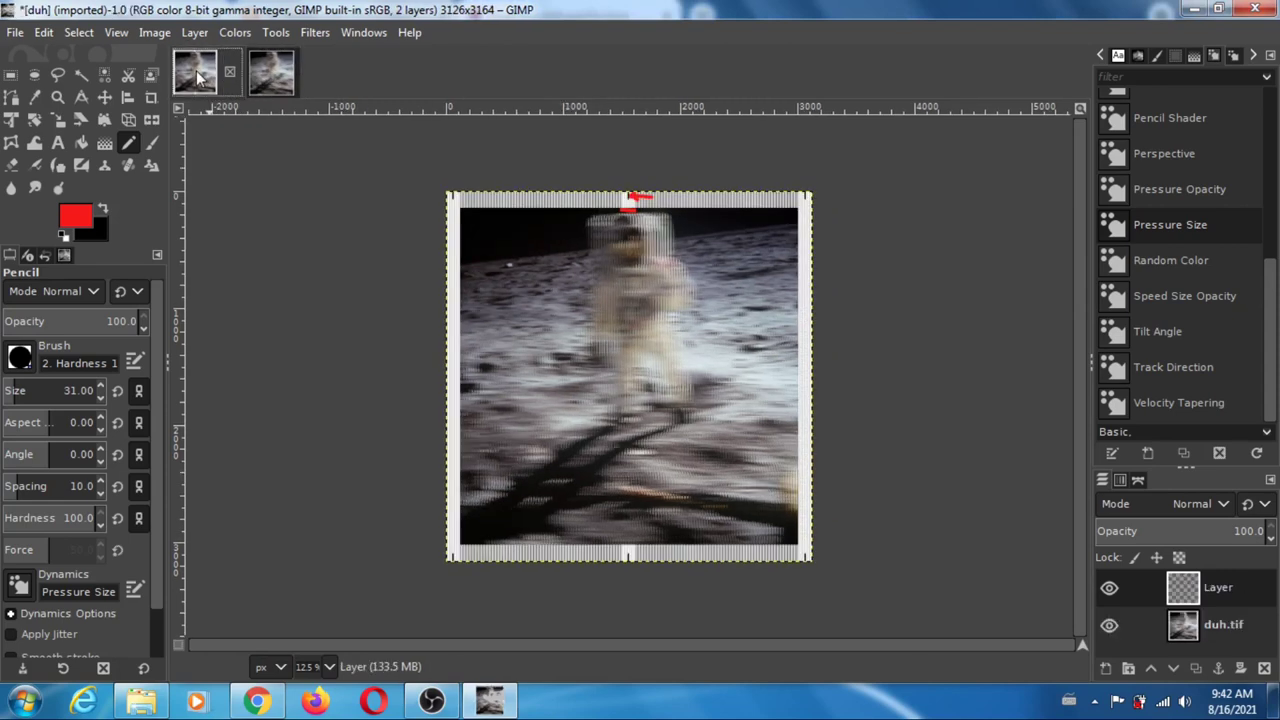
{"action": "left_click", "coordinate": [276, 82]}
{"action": "left_click", "coordinate": [198, 78]}
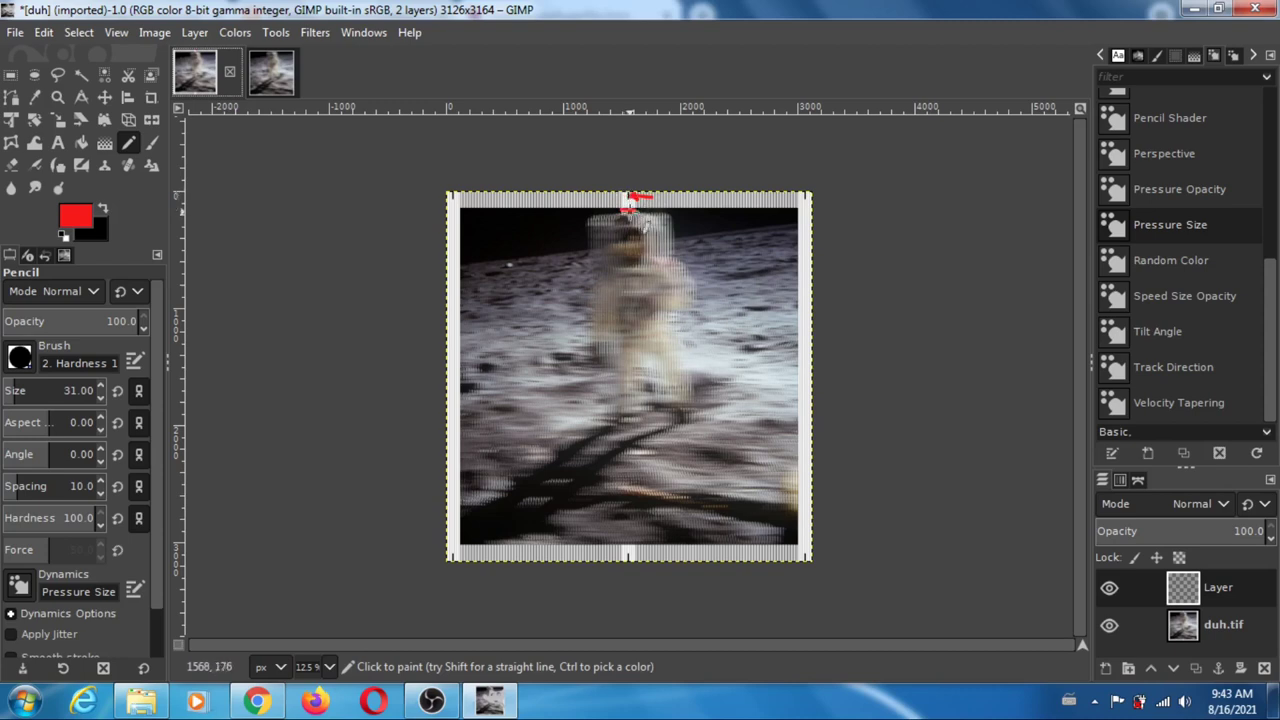
{"action": "left_click", "coordinate": [278, 84]}
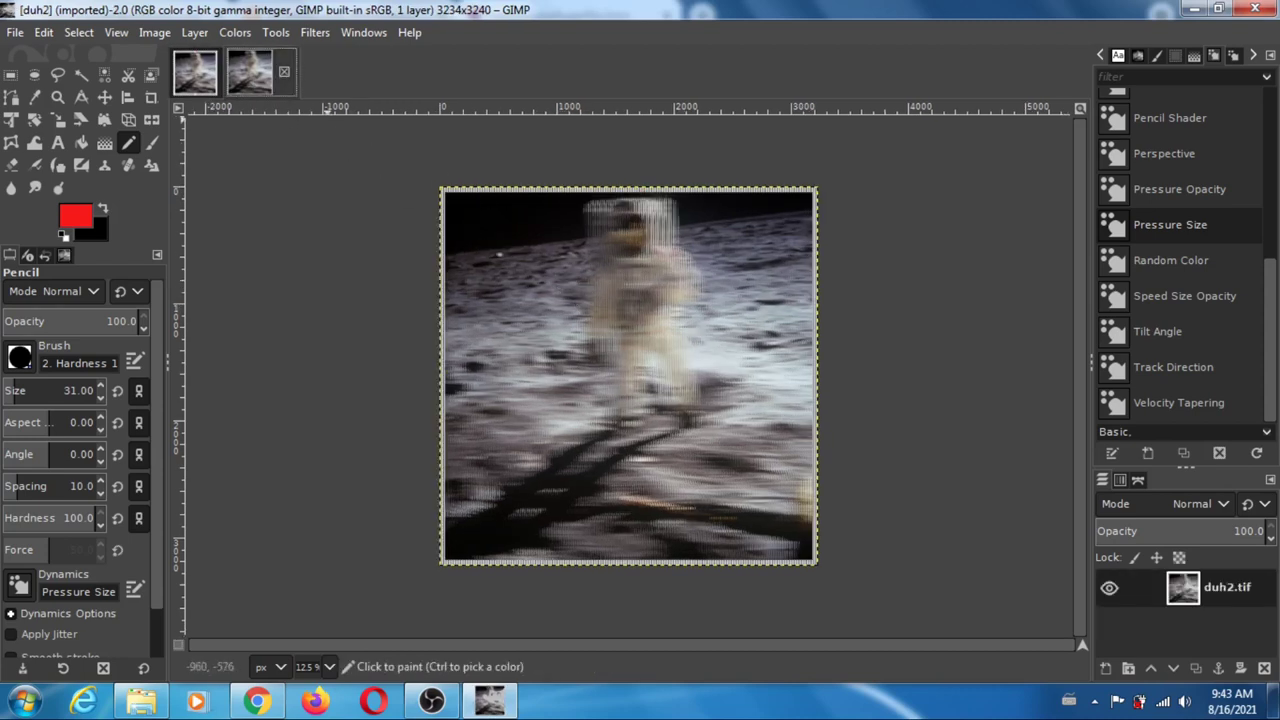
Step: Examine the striped alignment marks along the upper border of the duh2 image at 1:1 (100%) zoom
{"action": "left_click", "coordinate": [116, 32]}
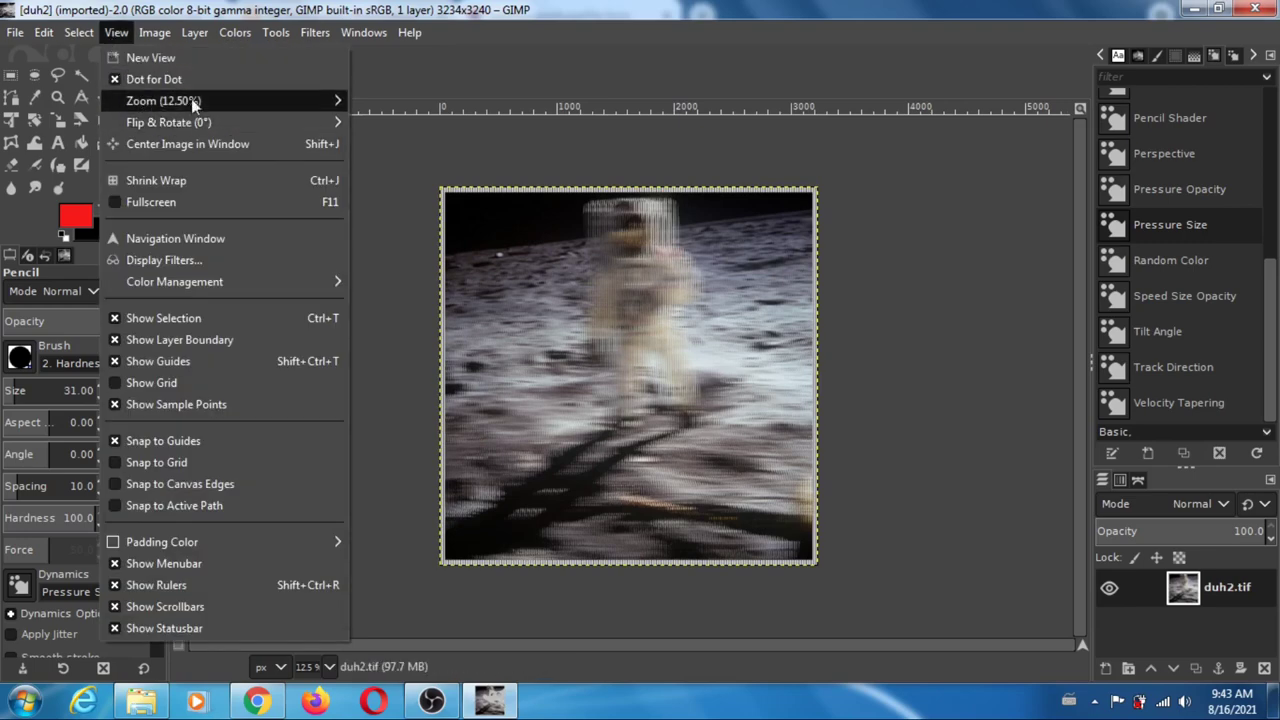
{"action": "mouse_move", "coordinate": [193, 100]}
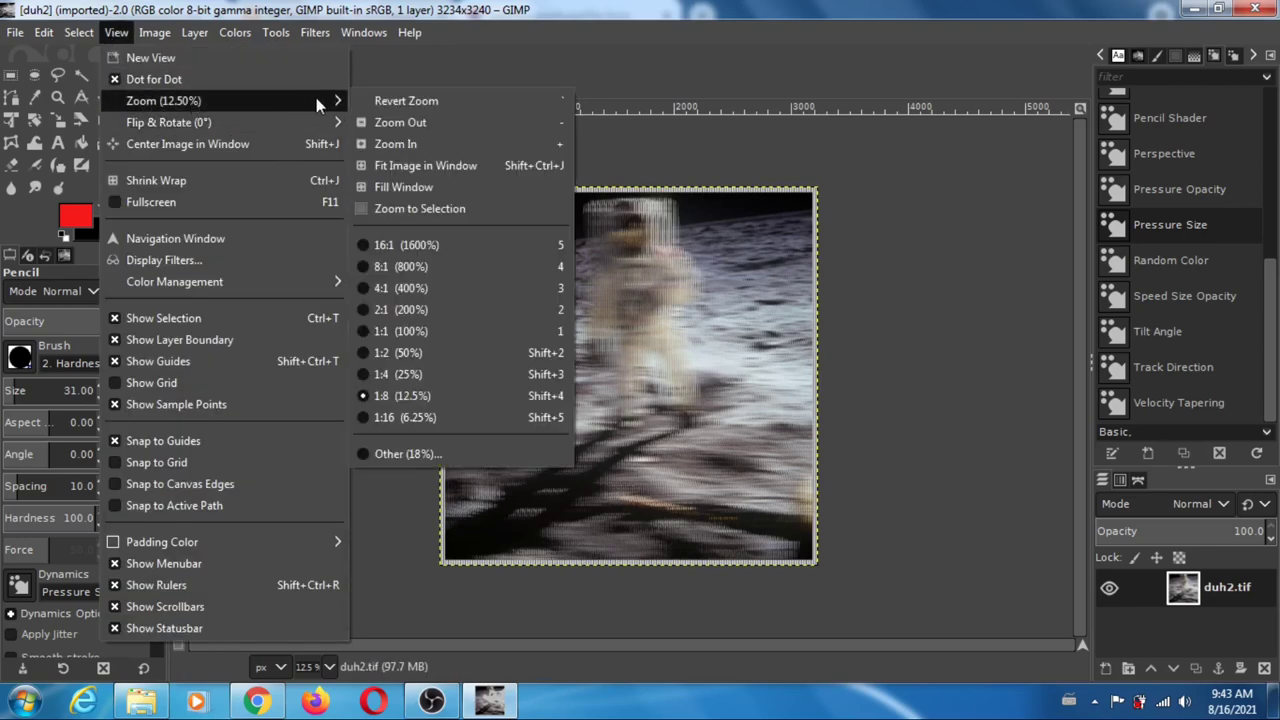
{"action": "left_click", "coordinate": [406, 331]}
{"action": "left_click_drag", "start_coordinate": [1078, 370], "coordinate": [1082, 152]}
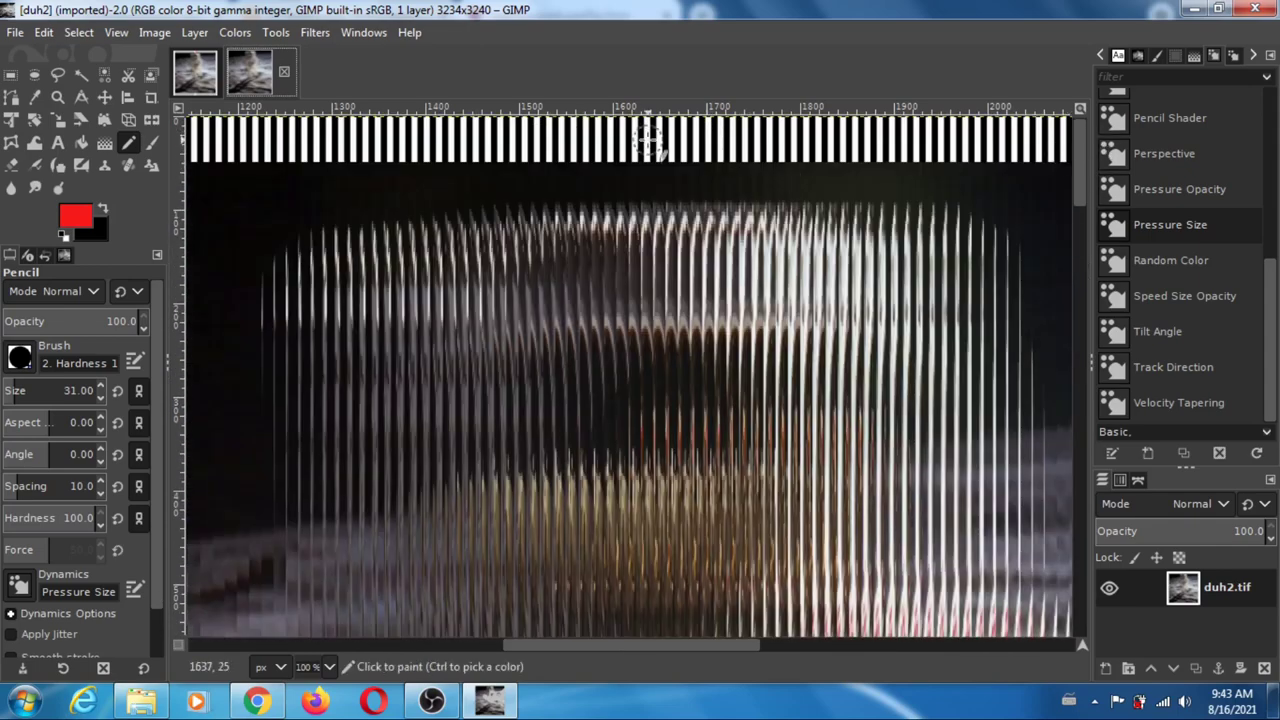
{"action": "left_click_drag", "start_coordinate": [607, 646], "coordinate": [604, 672]}
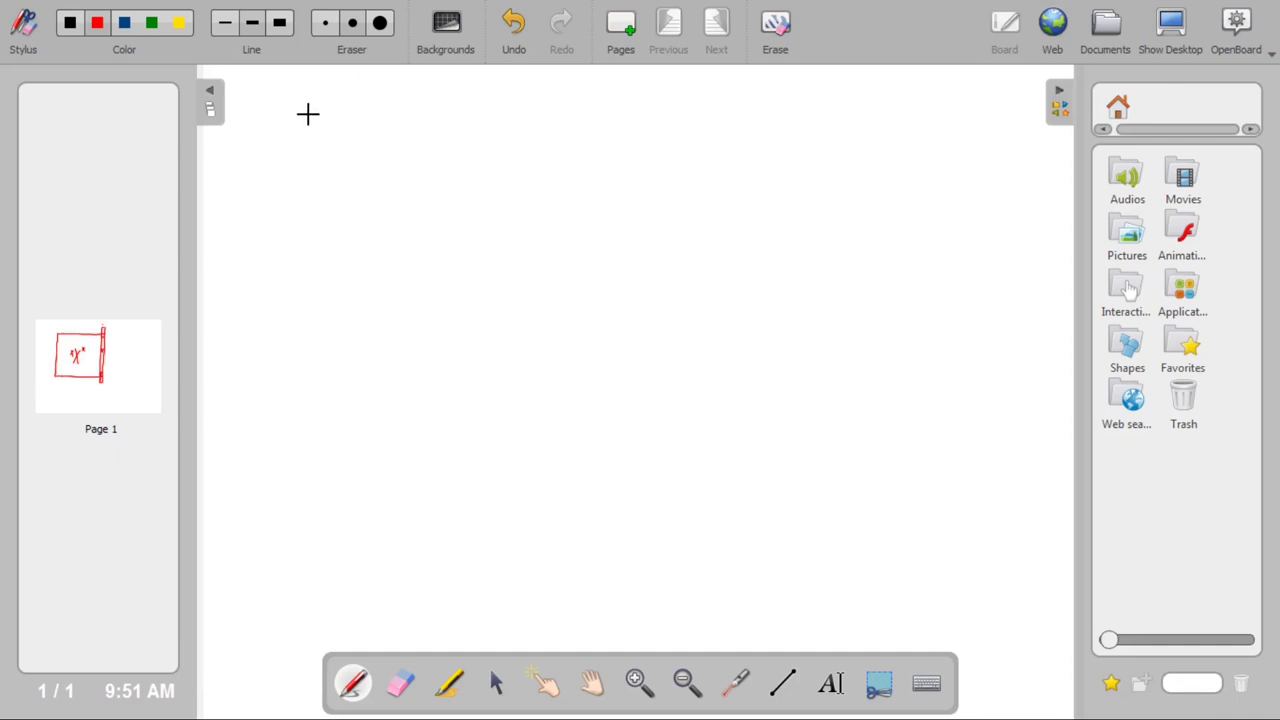
Step: On the OpenBoard page, draw a large red rectangle freehand for the print and write 6x4 in its middle
{"action": "left_click_drag", "start_coordinate": [312, 114], "coordinate": [302, 530]}
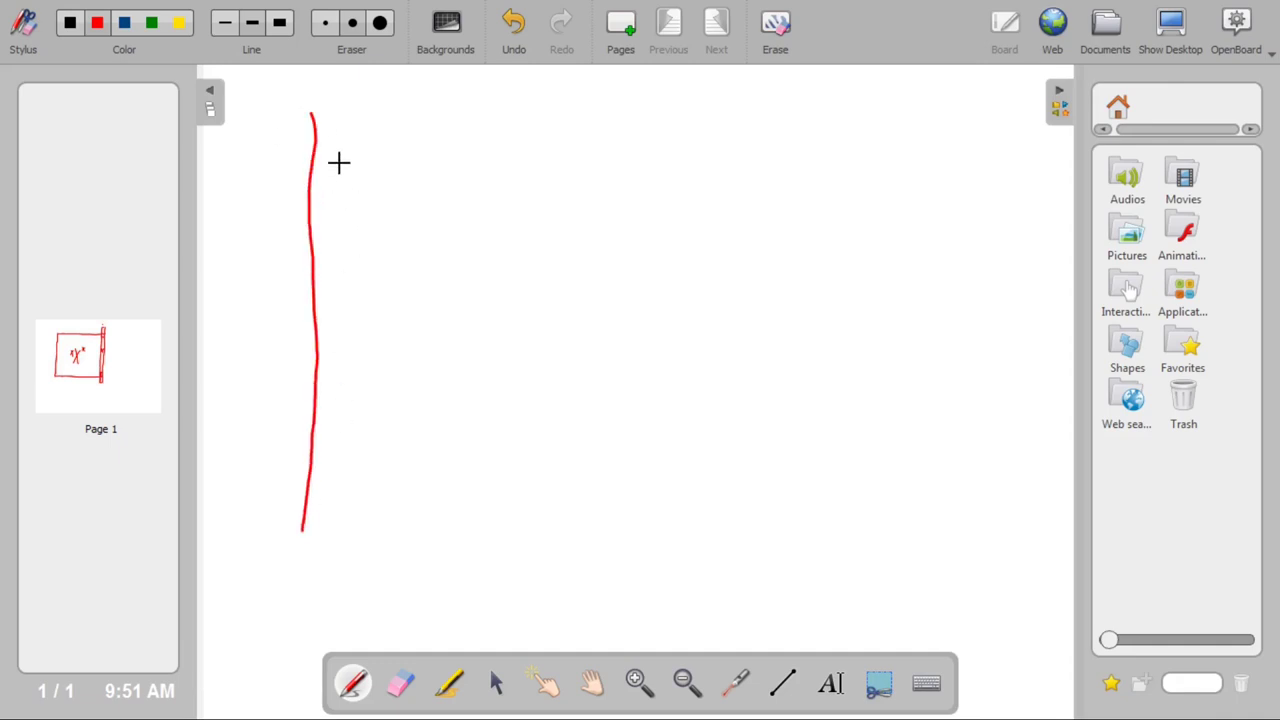
{"action": "mouse_move", "coordinate": [317, 116]}
{"action": "left_mouse_down"}
{"action": "mouse_move", "coordinate": [797, 117]}
{"action": "mouse_move", "coordinate": [798, 535]}
{"action": "left_mouse_up"}
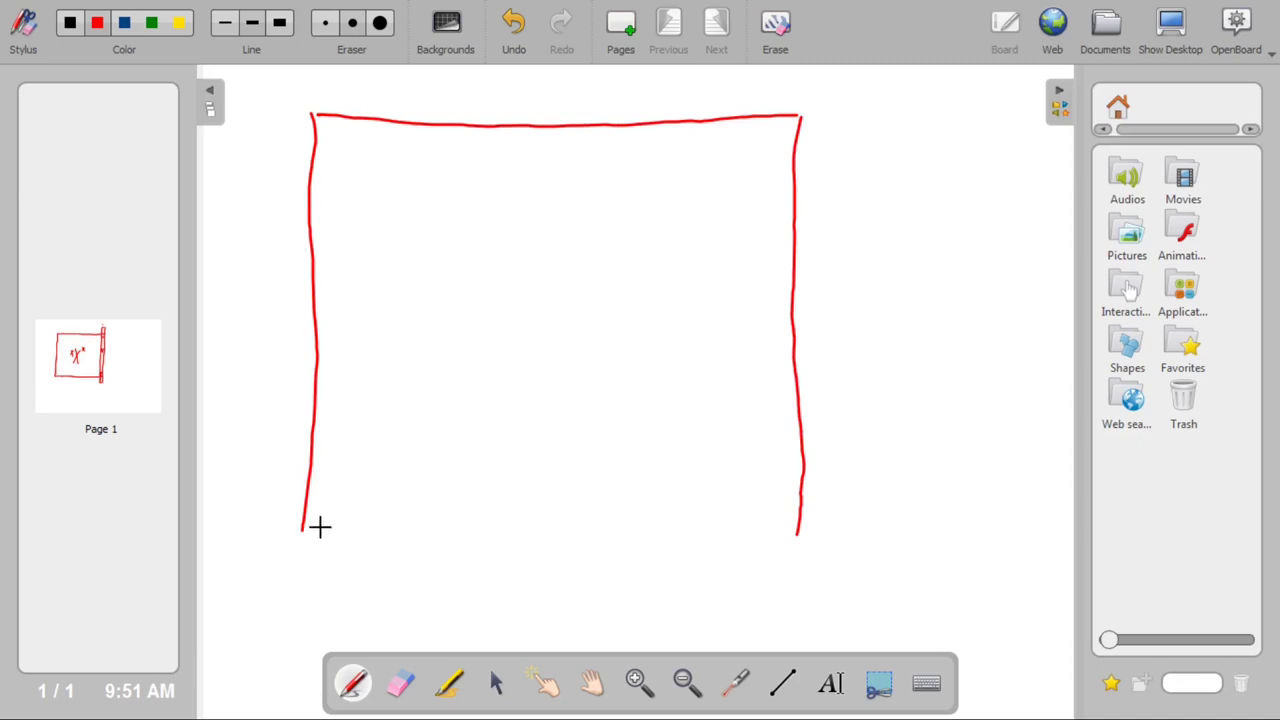
{"action": "left_click_drag", "start_coordinate": [304, 528], "coordinate": [796, 537]}
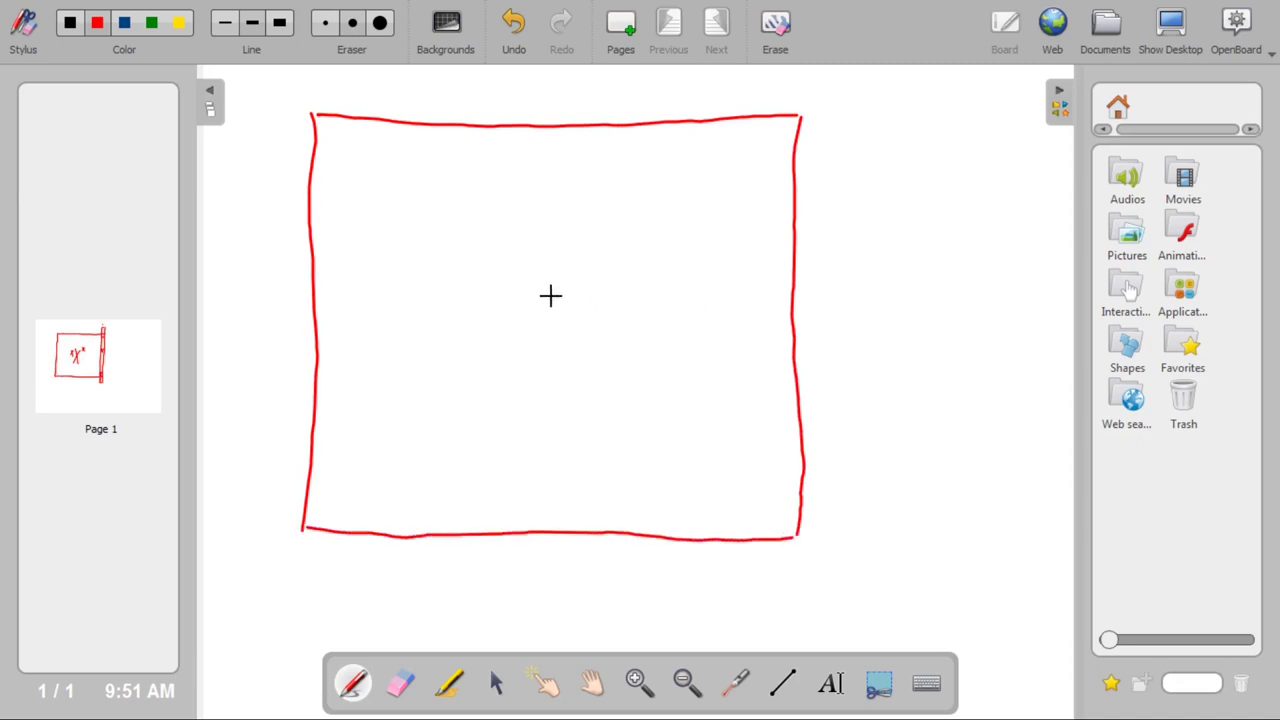
{"action": "mouse_move", "coordinate": [511, 289]}
{"action": "left_mouse_down"}
{"action": "mouse_move", "coordinate": [488, 336]}
{"action": "mouse_move", "coordinate": [500, 322]}
{"action": "mouse_move", "coordinate": [533, 340]}
{"action": "mouse_move", "coordinate": [510, 342]}
{"action": "left_mouse_up"}
{"action": "left_click", "coordinate": [511, 320]}
{"action": "left_click", "coordinate": [531, 319]}
{"action": "left_click_drag", "start_coordinate": [550, 293], "coordinate": [570, 357]}
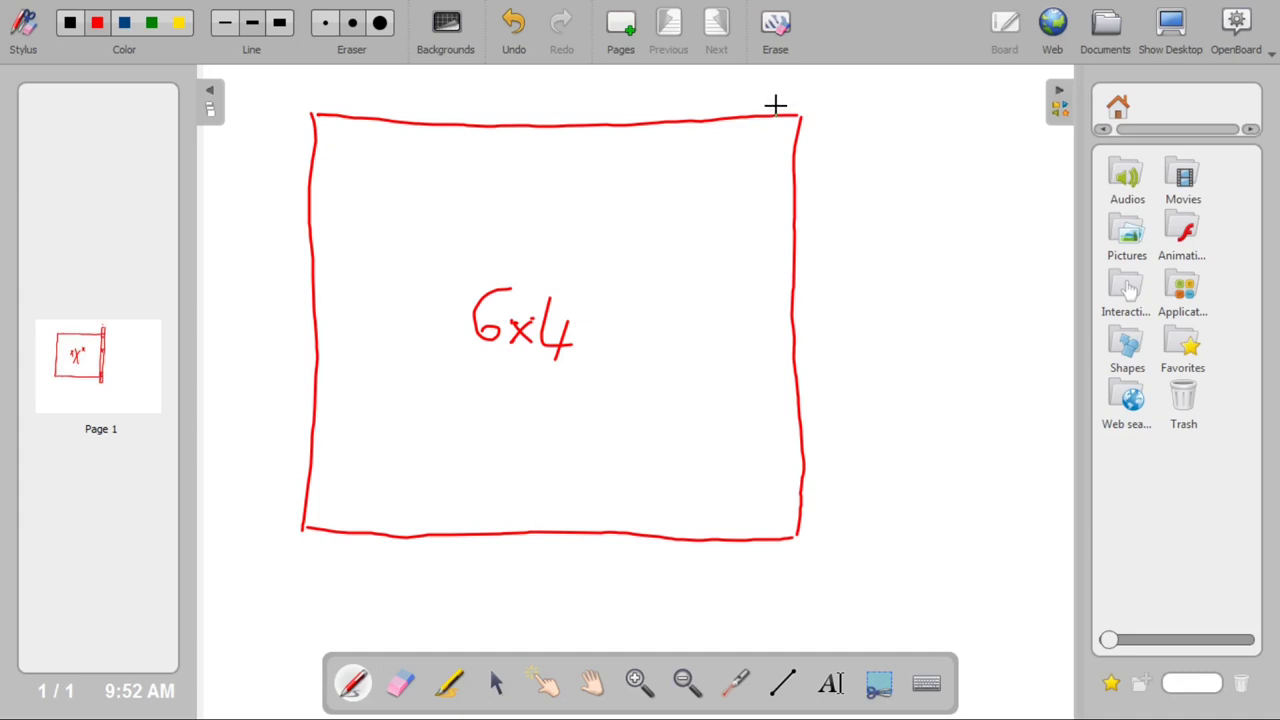
Step: Draw a vertical line just inside the rectangle's right edge, with a small narrow box straddling the upper and lower right corners
{"action": "left_click_drag", "start_coordinate": [772, 93], "coordinate": [780, 586]}
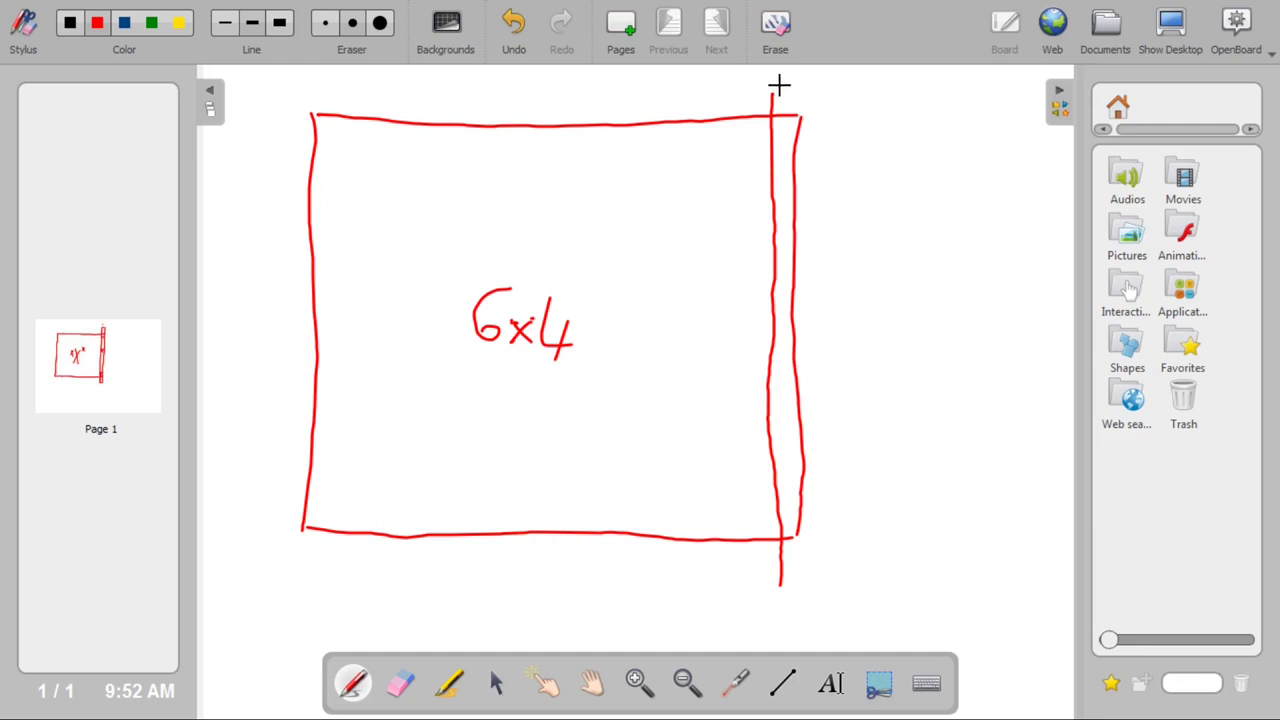
{"action": "mouse_move", "coordinate": [771, 80]}
{"action": "left_mouse_down"}
{"action": "mouse_move", "coordinate": [795, 80]}
{"action": "mouse_move", "coordinate": [795, 130]}
{"action": "left_mouse_up"}
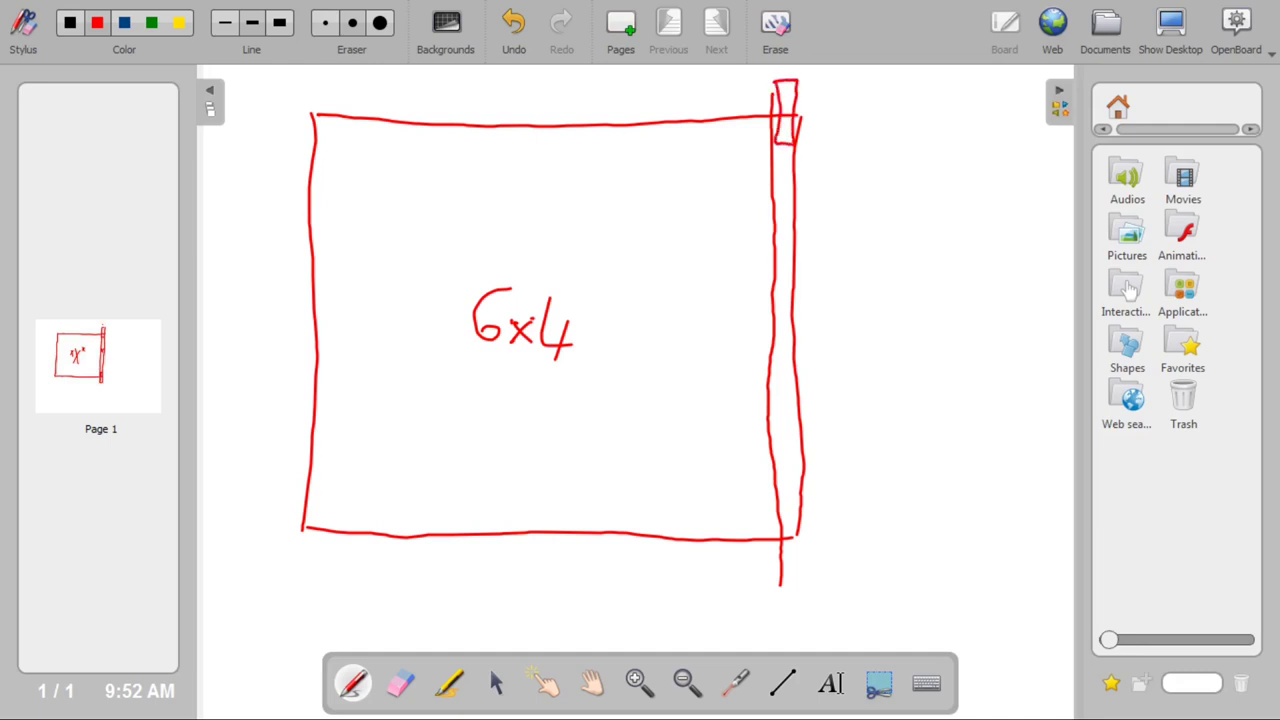
{"action": "mouse_move", "coordinate": [783, 497]}
{"action": "left_mouse_down"}
{"action": "mouse_move", "coordinate": [800, 497]}
{"action": "mouse_move", "coordinate": [797, 565]}
{"action": "left_mouse_up"}
{"action": "left_click_drag", "start_coordinate": [783, 497], "coordinate": [784, 537]}
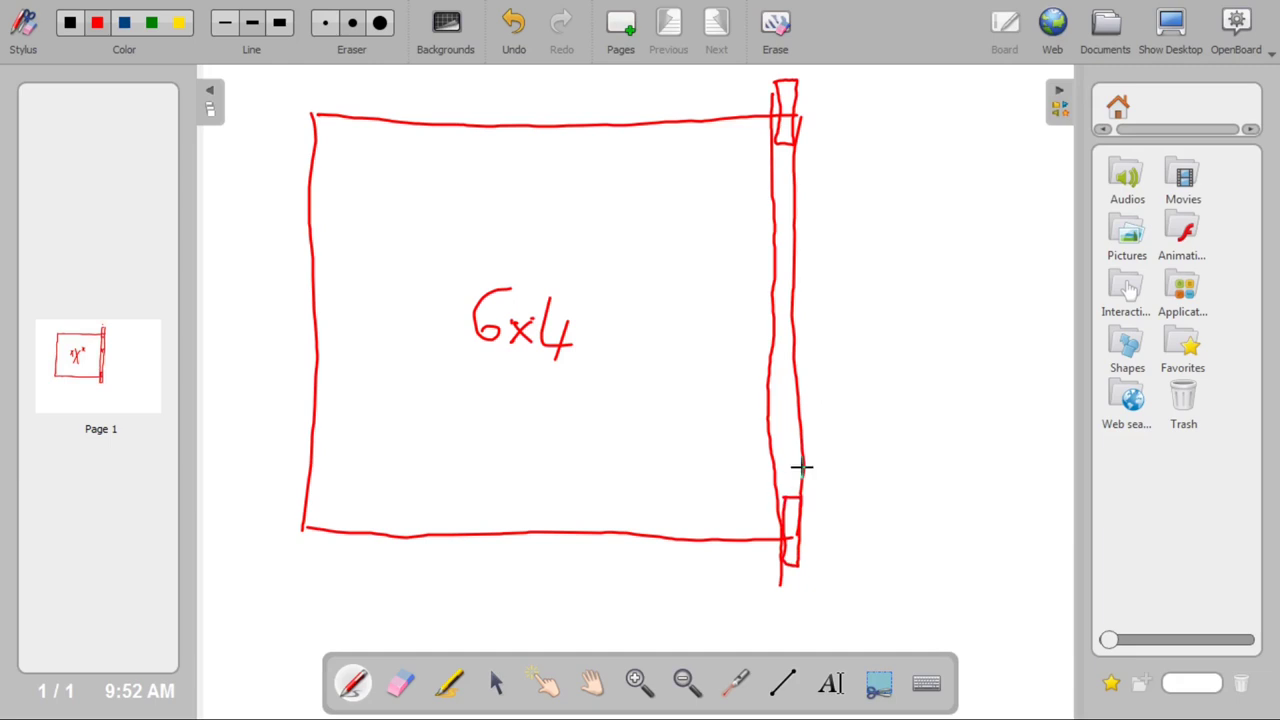